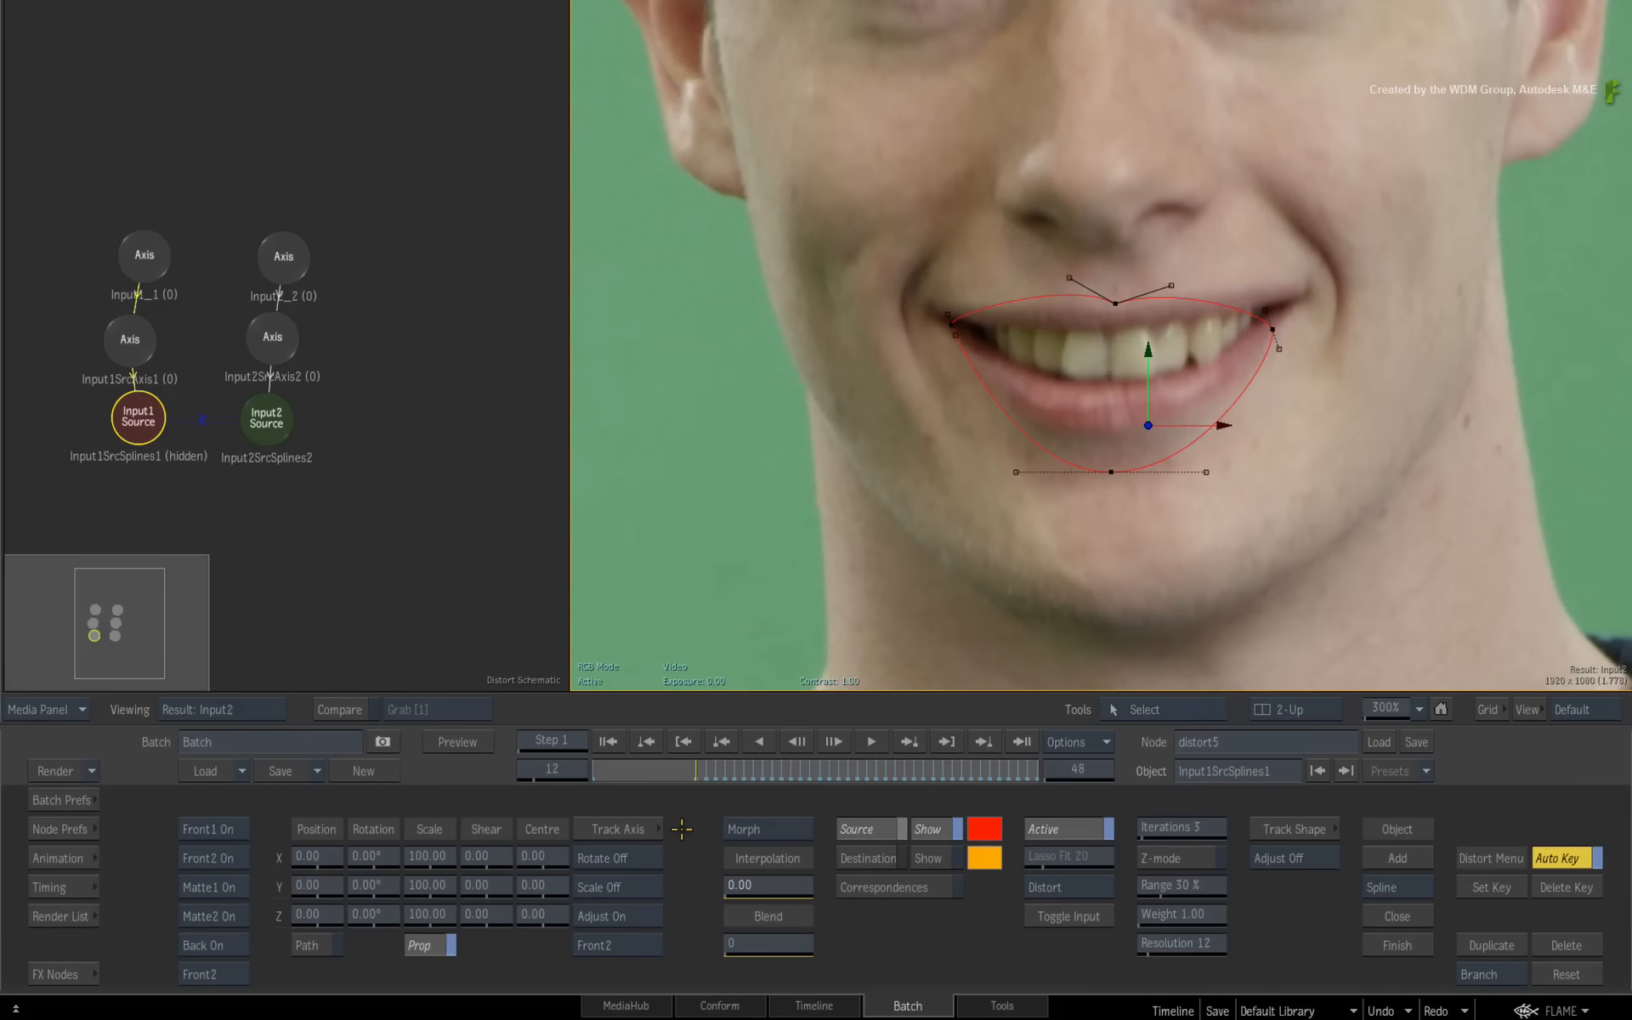
Show the correspondences between the two mouth splines and scrub the morph to frame 24
{"action": "mouse_move", "coordinate": [699, 771]}
{"action": "left_mouse_down"}
{"action": "mouse_move", "coordinate": [862, 748]}
{"action": "mouse_move", "coordinate": [696, 752]}
{"action": "left_mouse_up"}
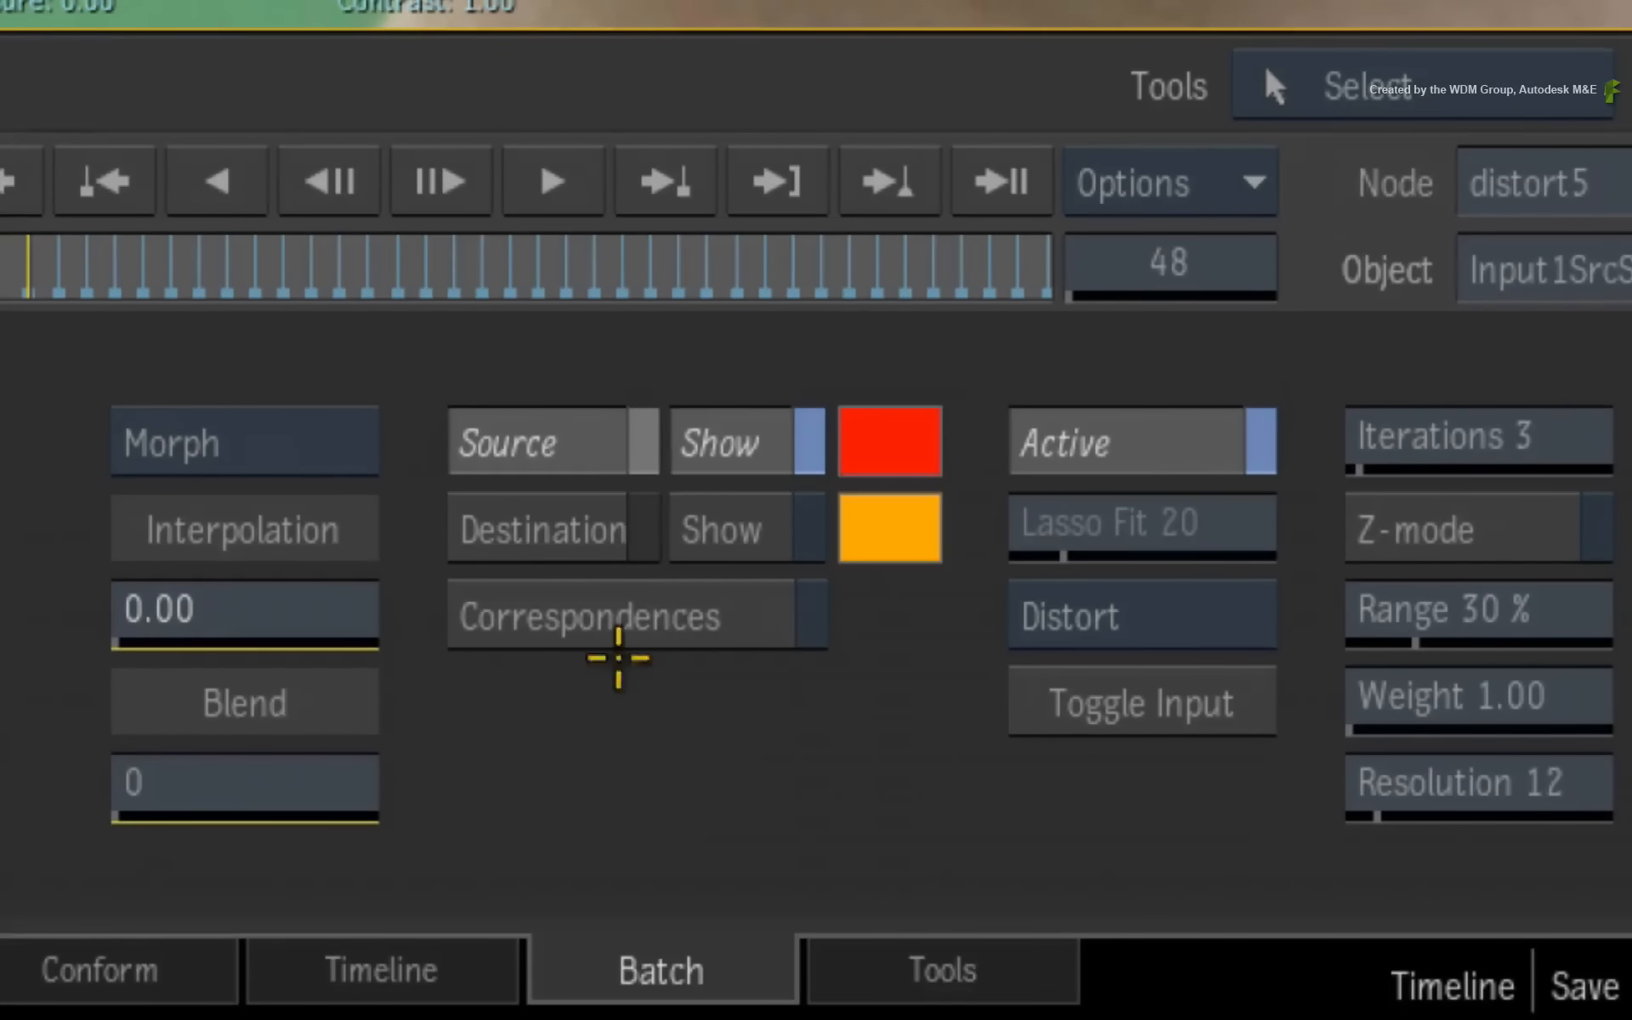
{"action": "left_click", "coordinate": [641, 612]}
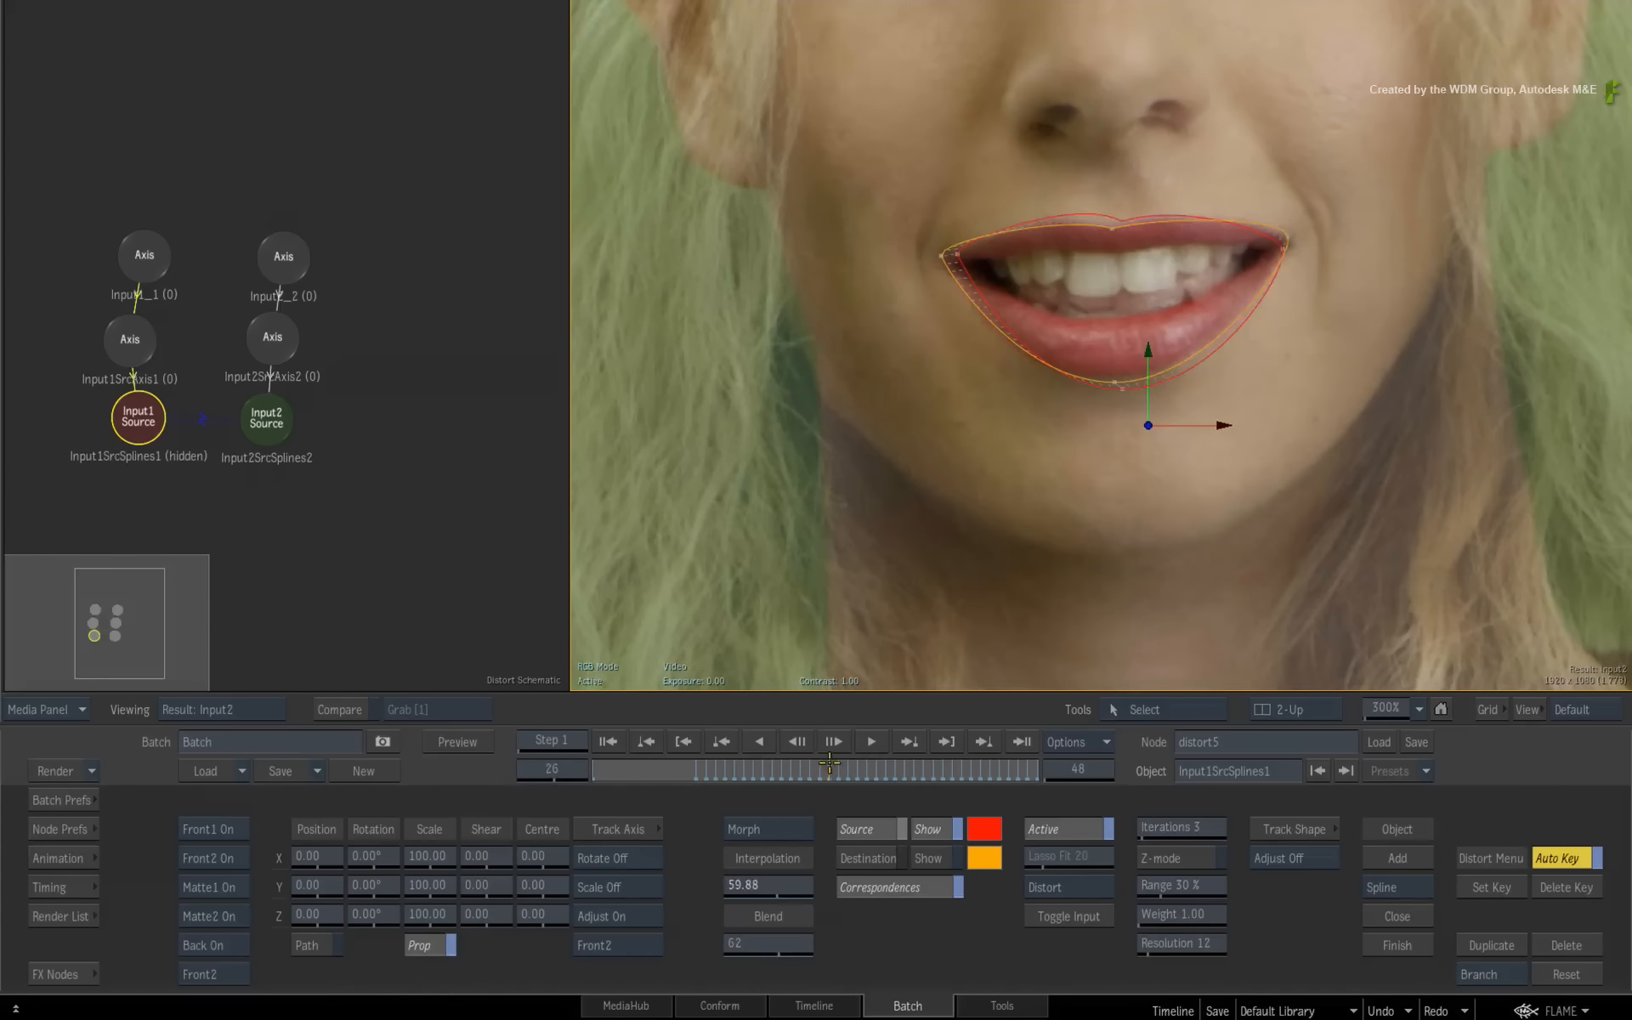
{"action": "mouse_move", "coordinate": [797, 767]}
{"action": "left_mouse_down"}
{"action": "mouse_move", "coordinate": [705, 775]}
{"action": "mouse_move", "coordinate": [811, 764]}
{"action": "left_mouse_up"}
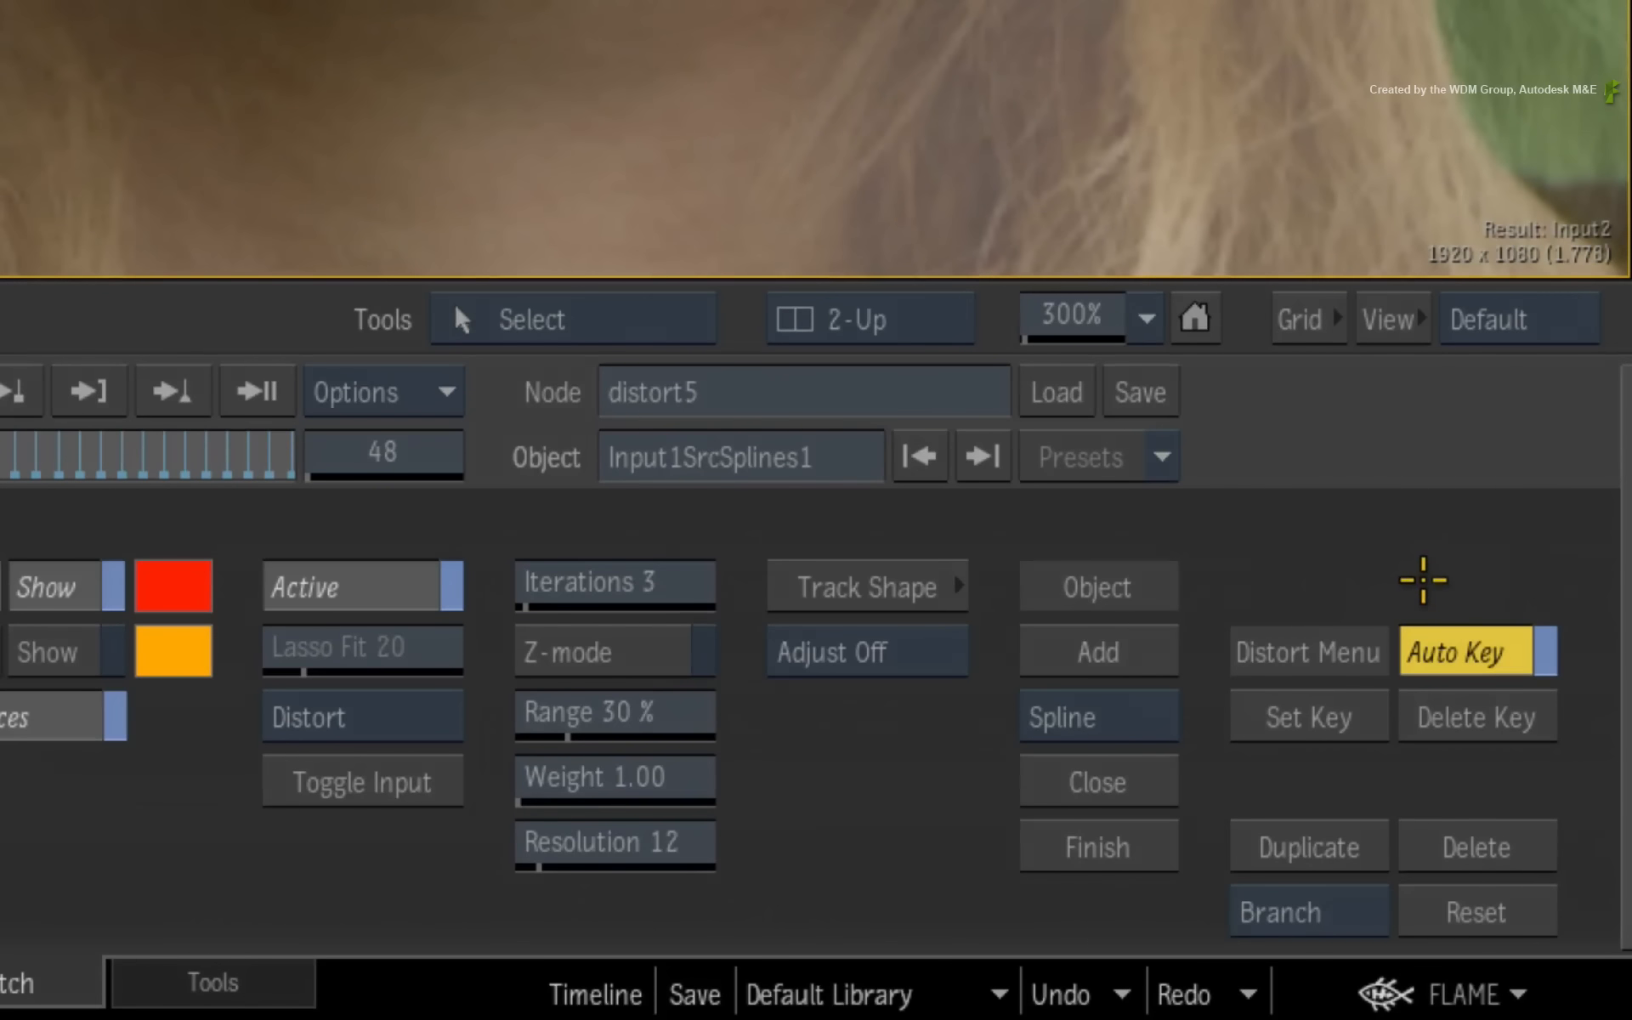
Disable Auto Key and adjust the correspondence points at the centre of the upper and lower lip
{"action": "left_click", "coordinate": [1442, 649]}
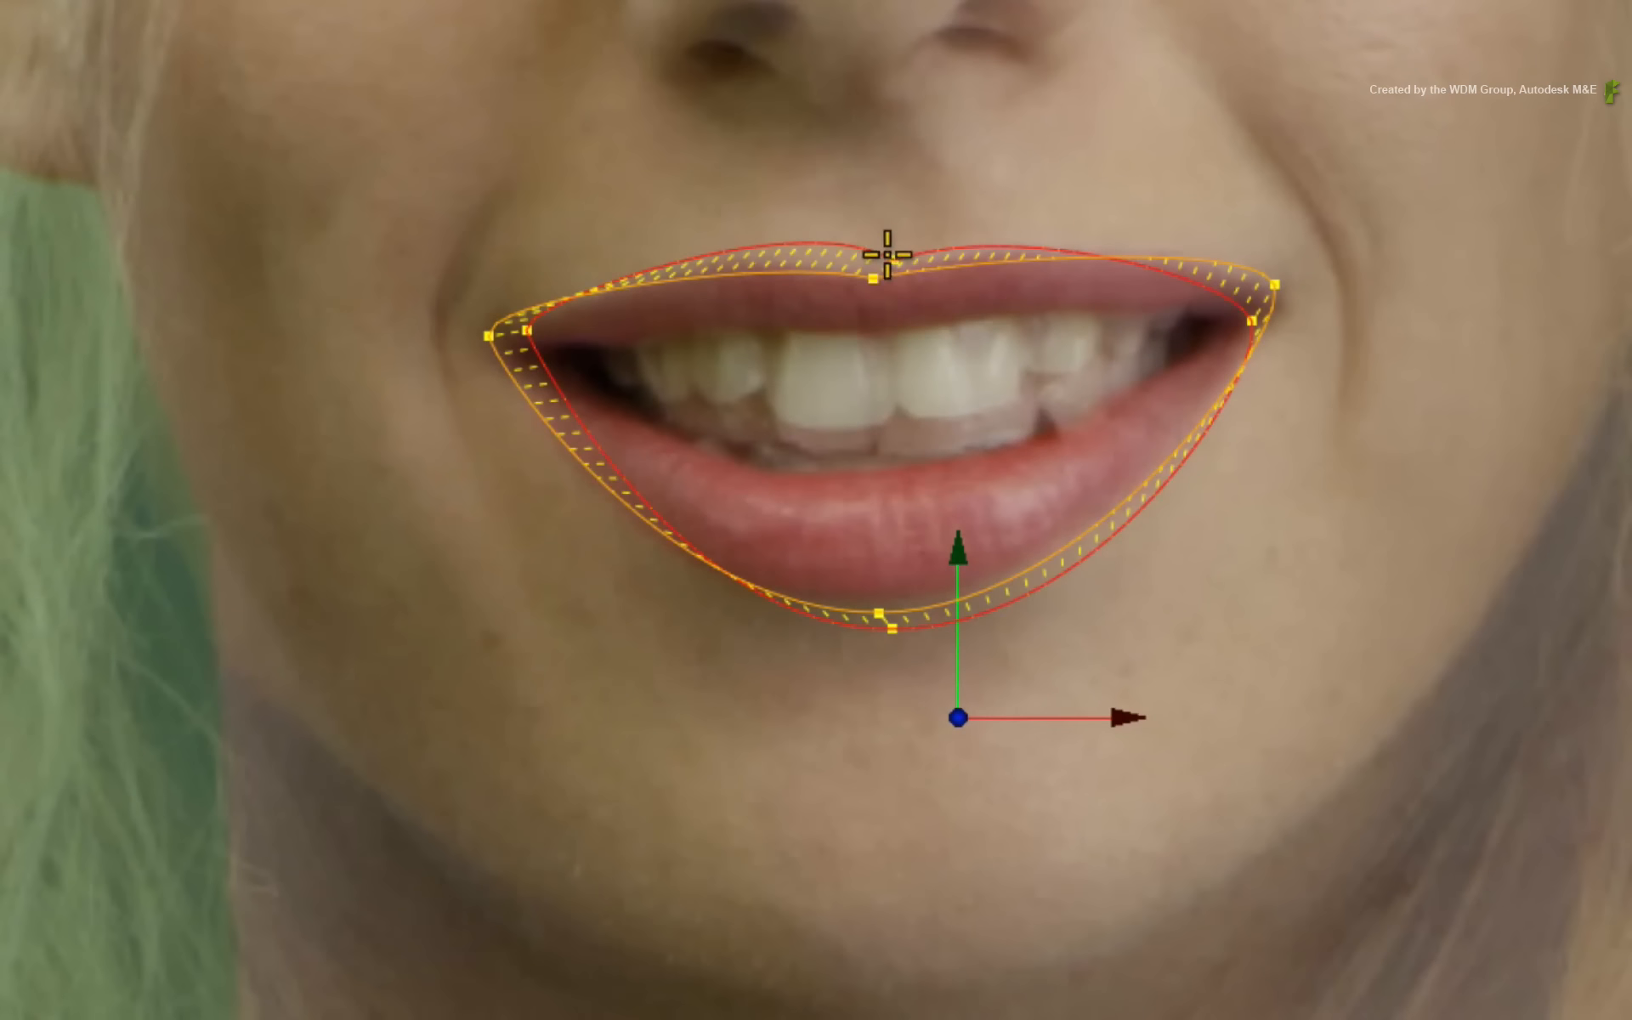
{"action": "mouse_move", "coordinate": [887, 254]}
{"action": "left_mouse_down"}
{"action": "mouse_move", "coordinate": [838, 244]}
{"action": "mouse_move", "coordinate": [917, 231]}
{"action": "mouse_move", "coordinate": [842, 229]}
{"action": "mouse_move", "coordinate": [905, 234]}
{"action": "left_mouse_up"}
{"action": "left_click_drag", "start_coordinate": [882, 615], "coordinate": [880, 615]}
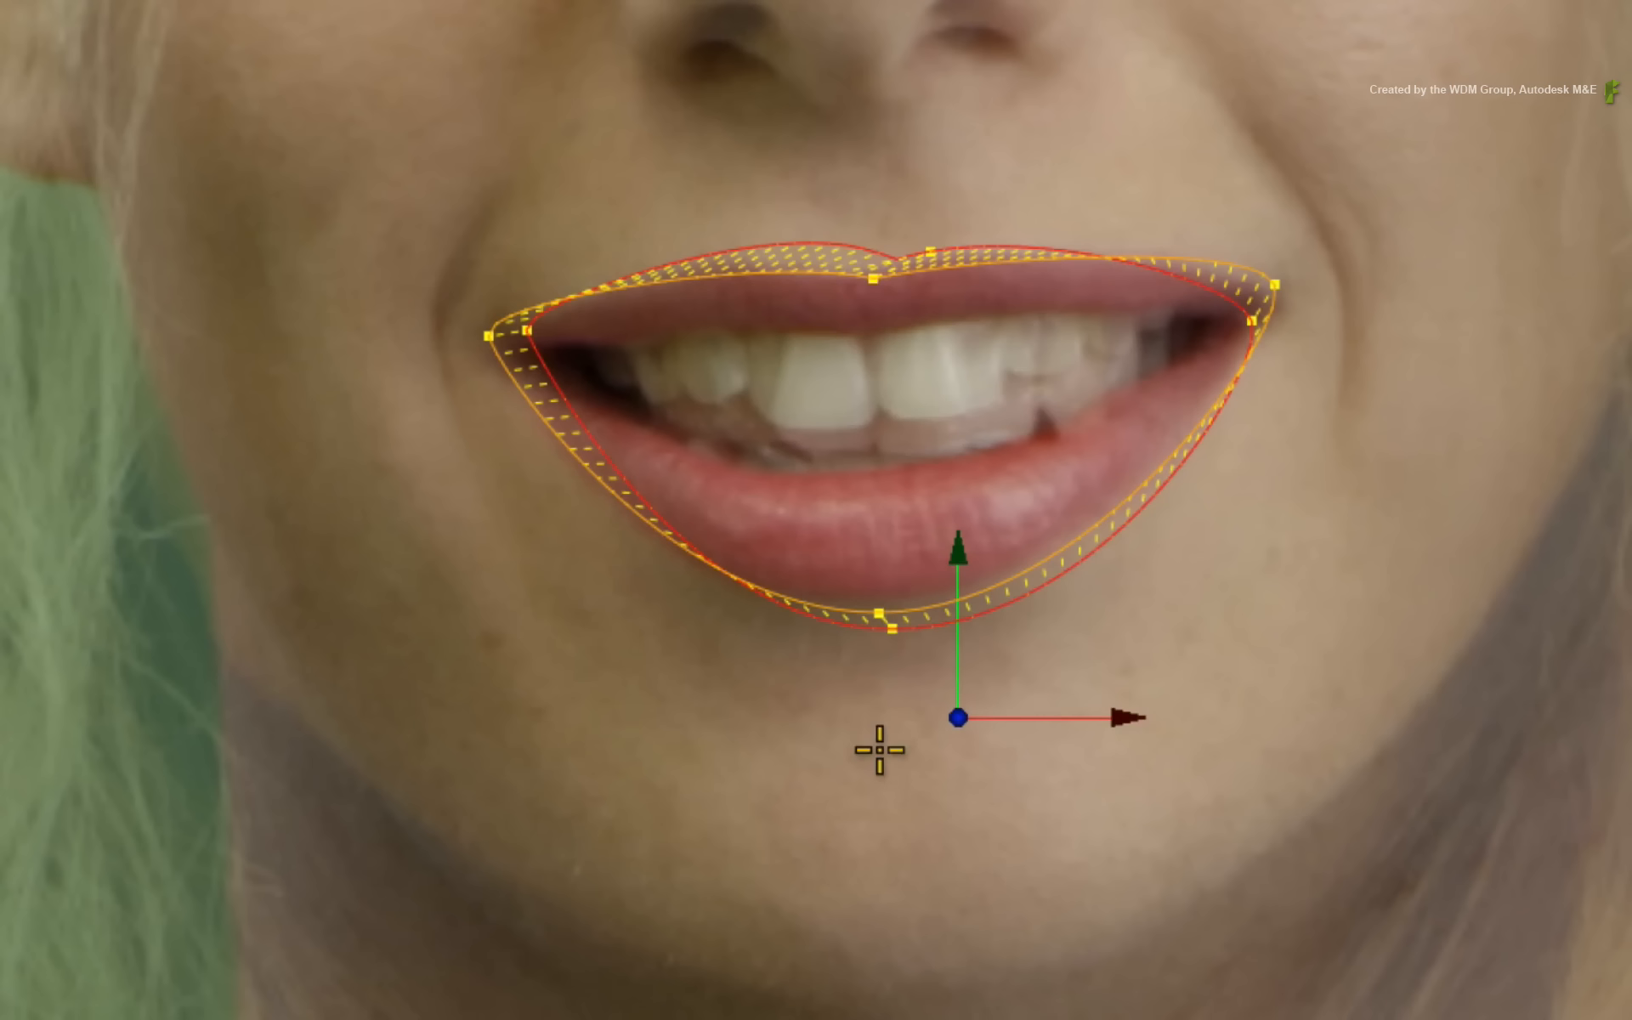
{"action": "mouse_move", "coordinate": [885, 613]}
{"action": "left_mouse_down"}
{"action": "mouse_move", "coordinate": [918, 583]}
{"action": "mouse_move", "coordinate": [872, 600]}
{"action": "mouse_move", "coordinate": [884, 594]}
{"action": "left_mouse_up"}
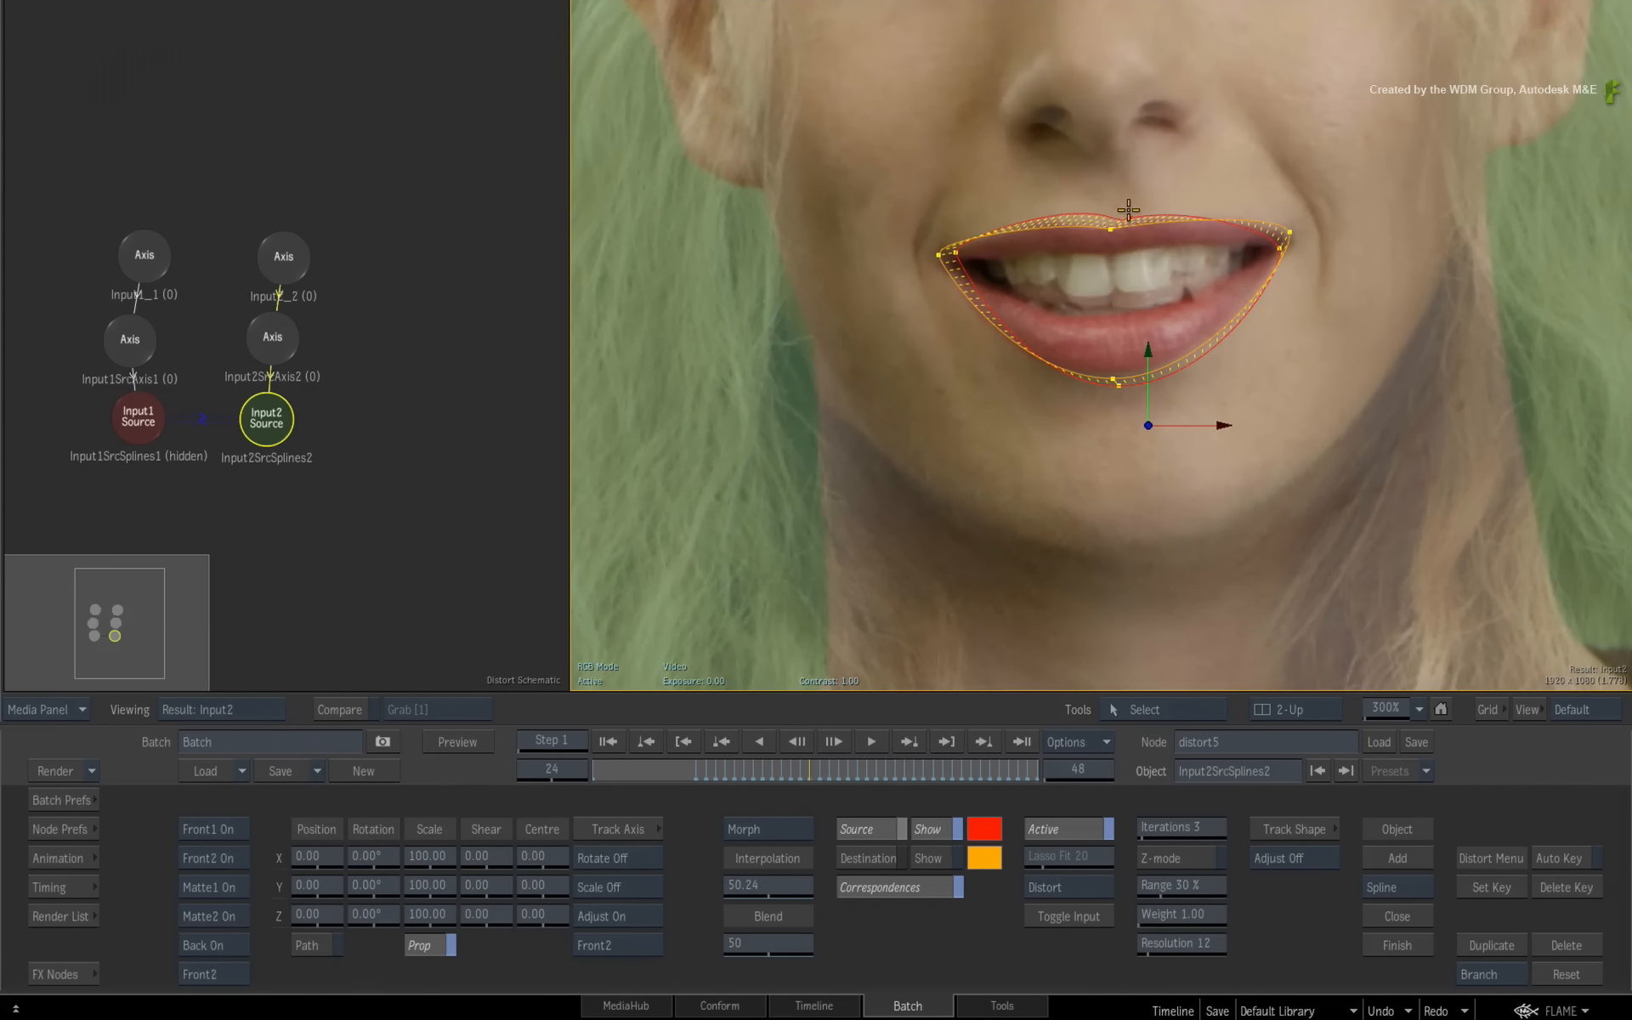
{"action": "left_click_drag", "start_coordinate": [1128, 210], "coordinate": [1128, 211]}
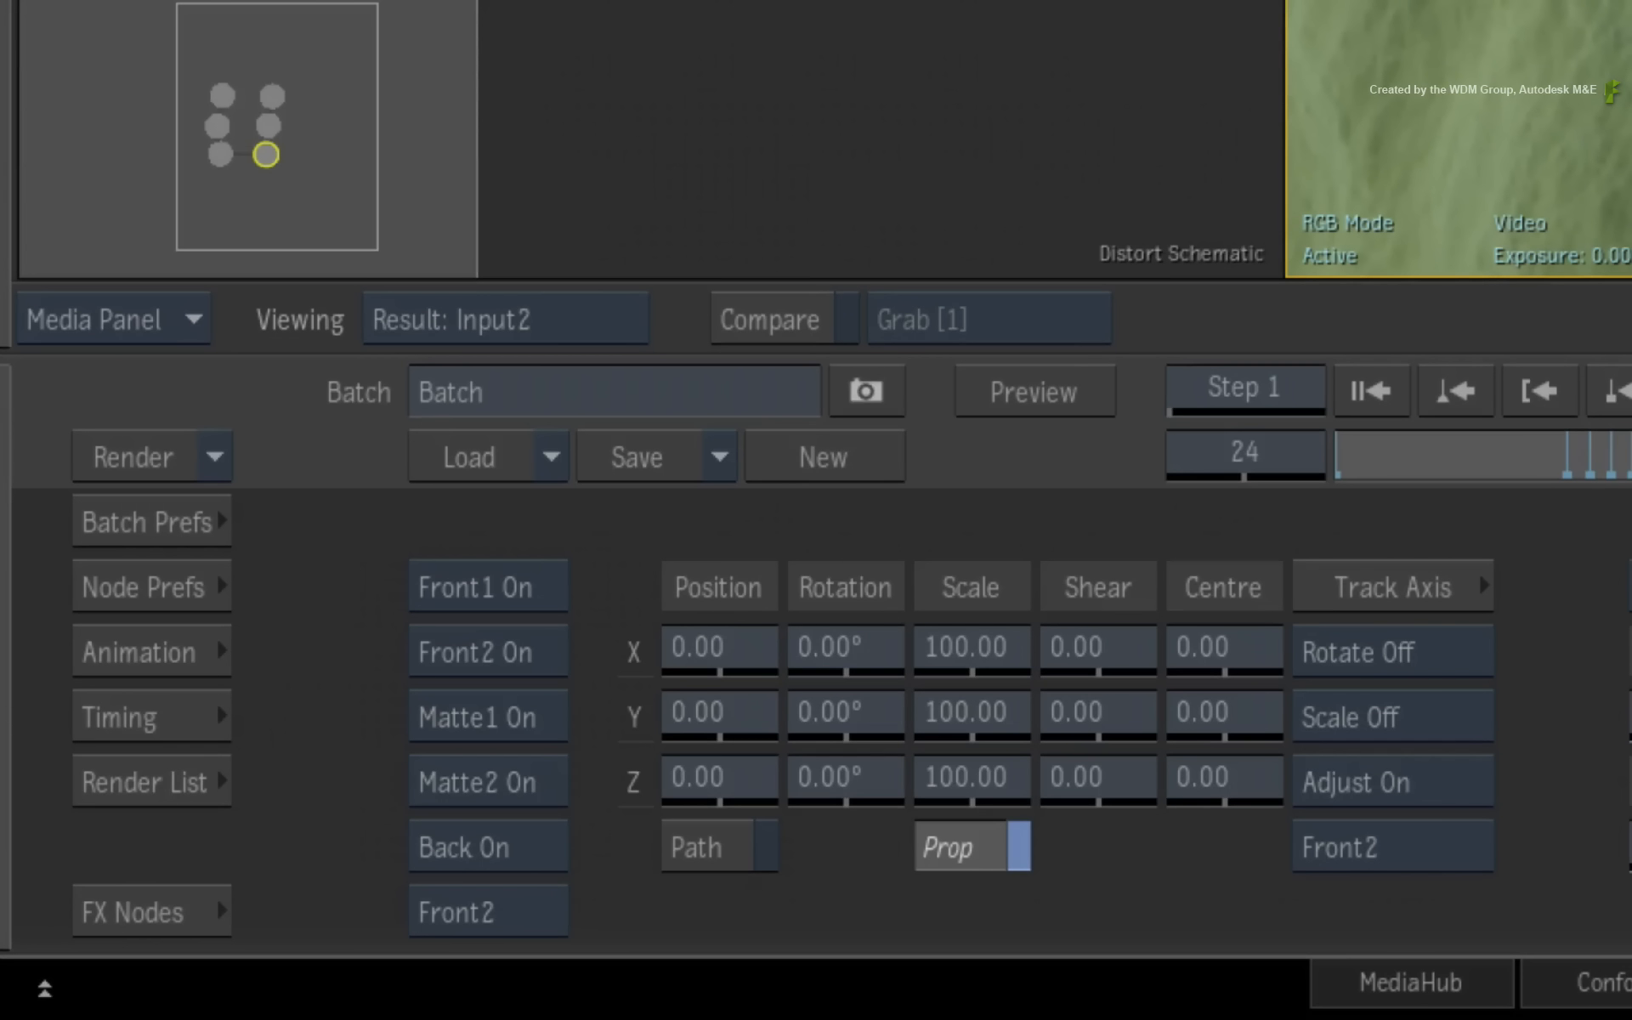
Enable the Draw Grid preference for the distort node and shift the upper-lip correspondence point to examine the warp
{"action": "left_click", "coordinate": [195, 585]}
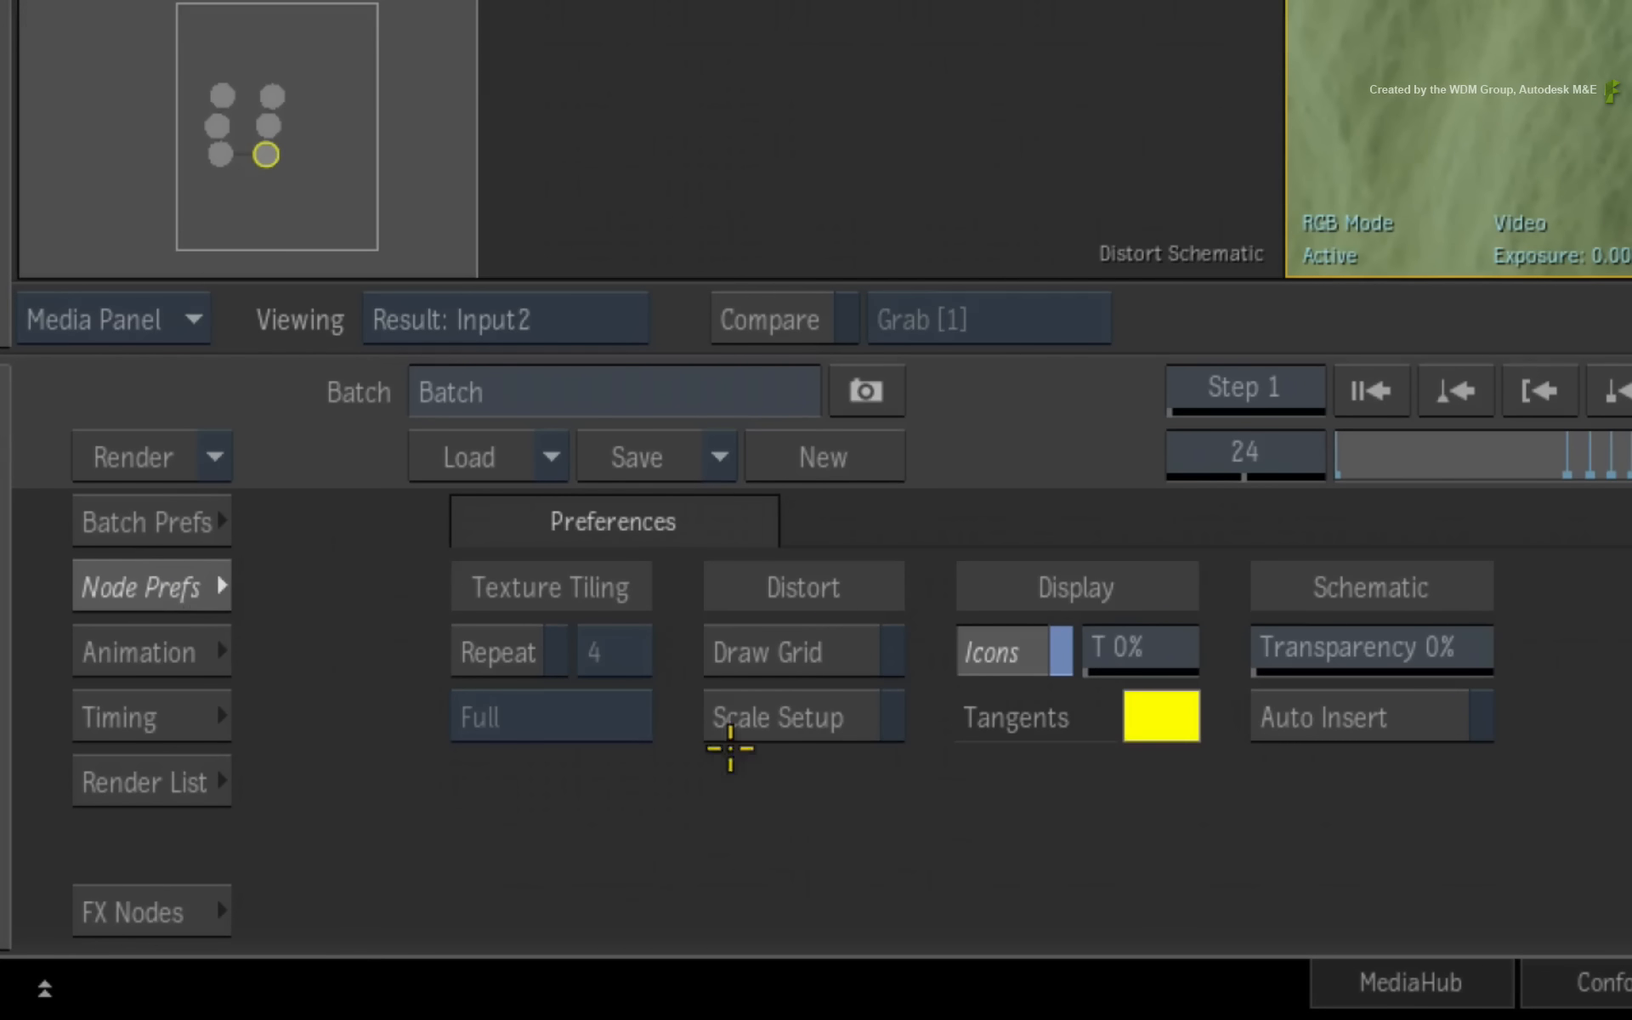
{"action": "left_click", "coordinate": [843, 648]}
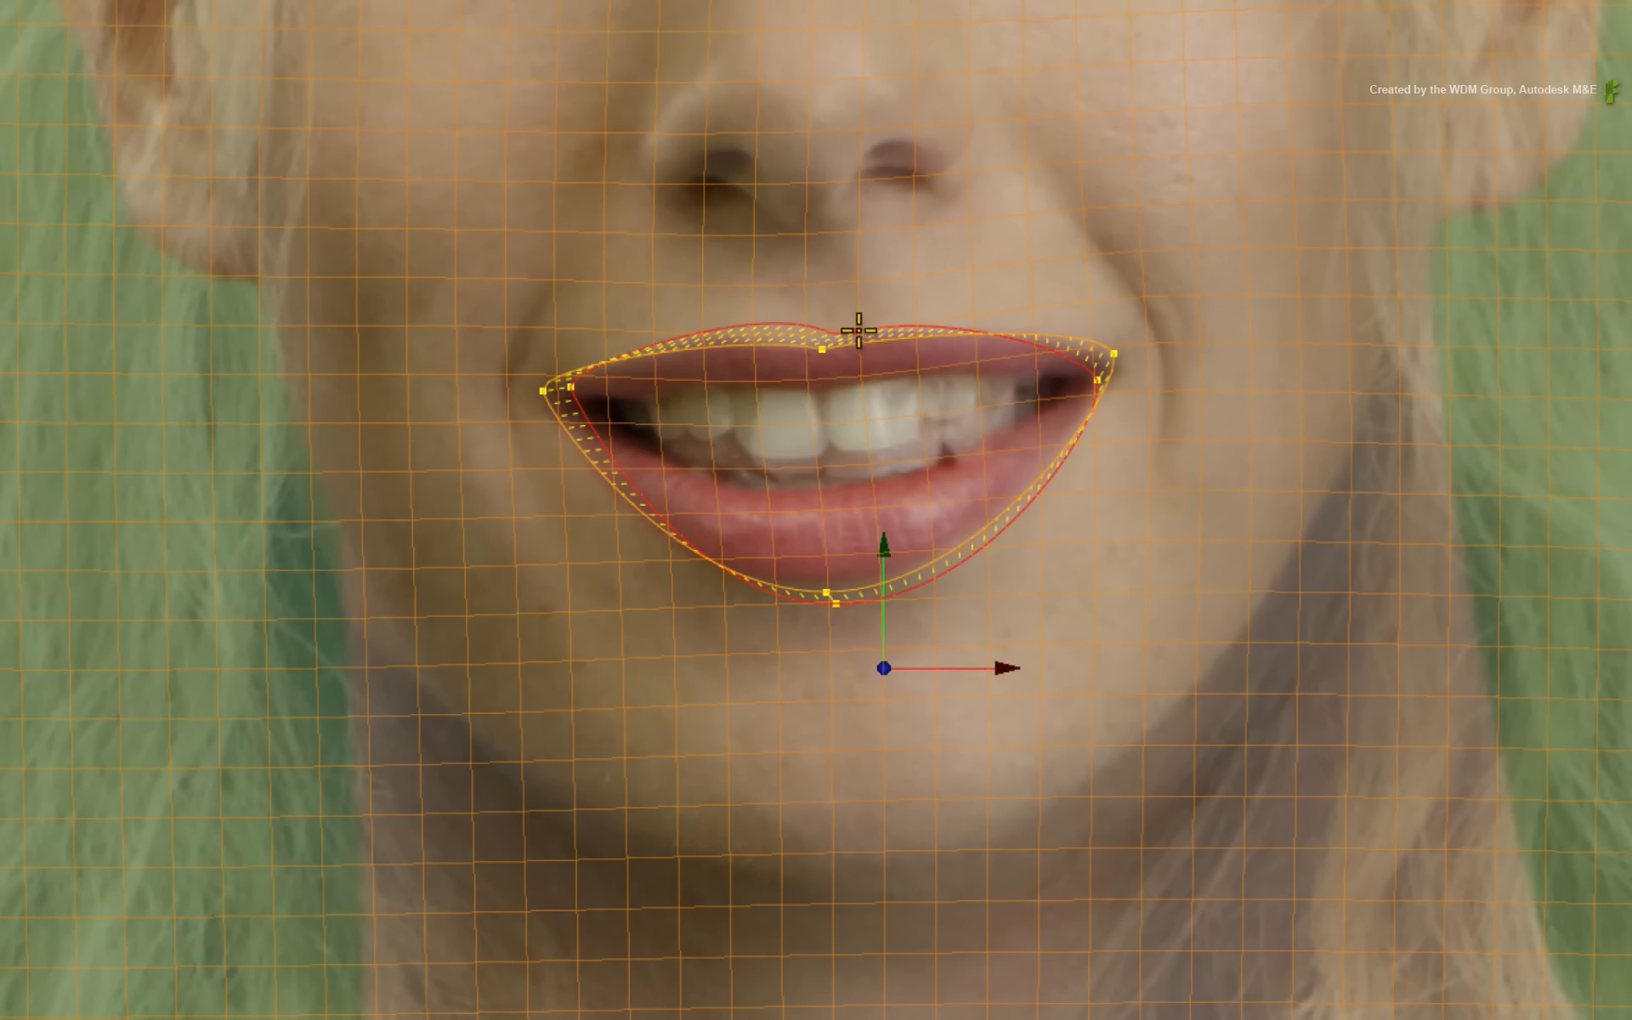
{"action": "mouse_move", "coordinate": [858, 330]}
{"action": "left_mouse_down"}
{"action": "mouse_move", "coordinate": [820, 323]}
{"action": "mouse_move", "coordinate": [854, 321]}
{"action": "left_mouse_up"}
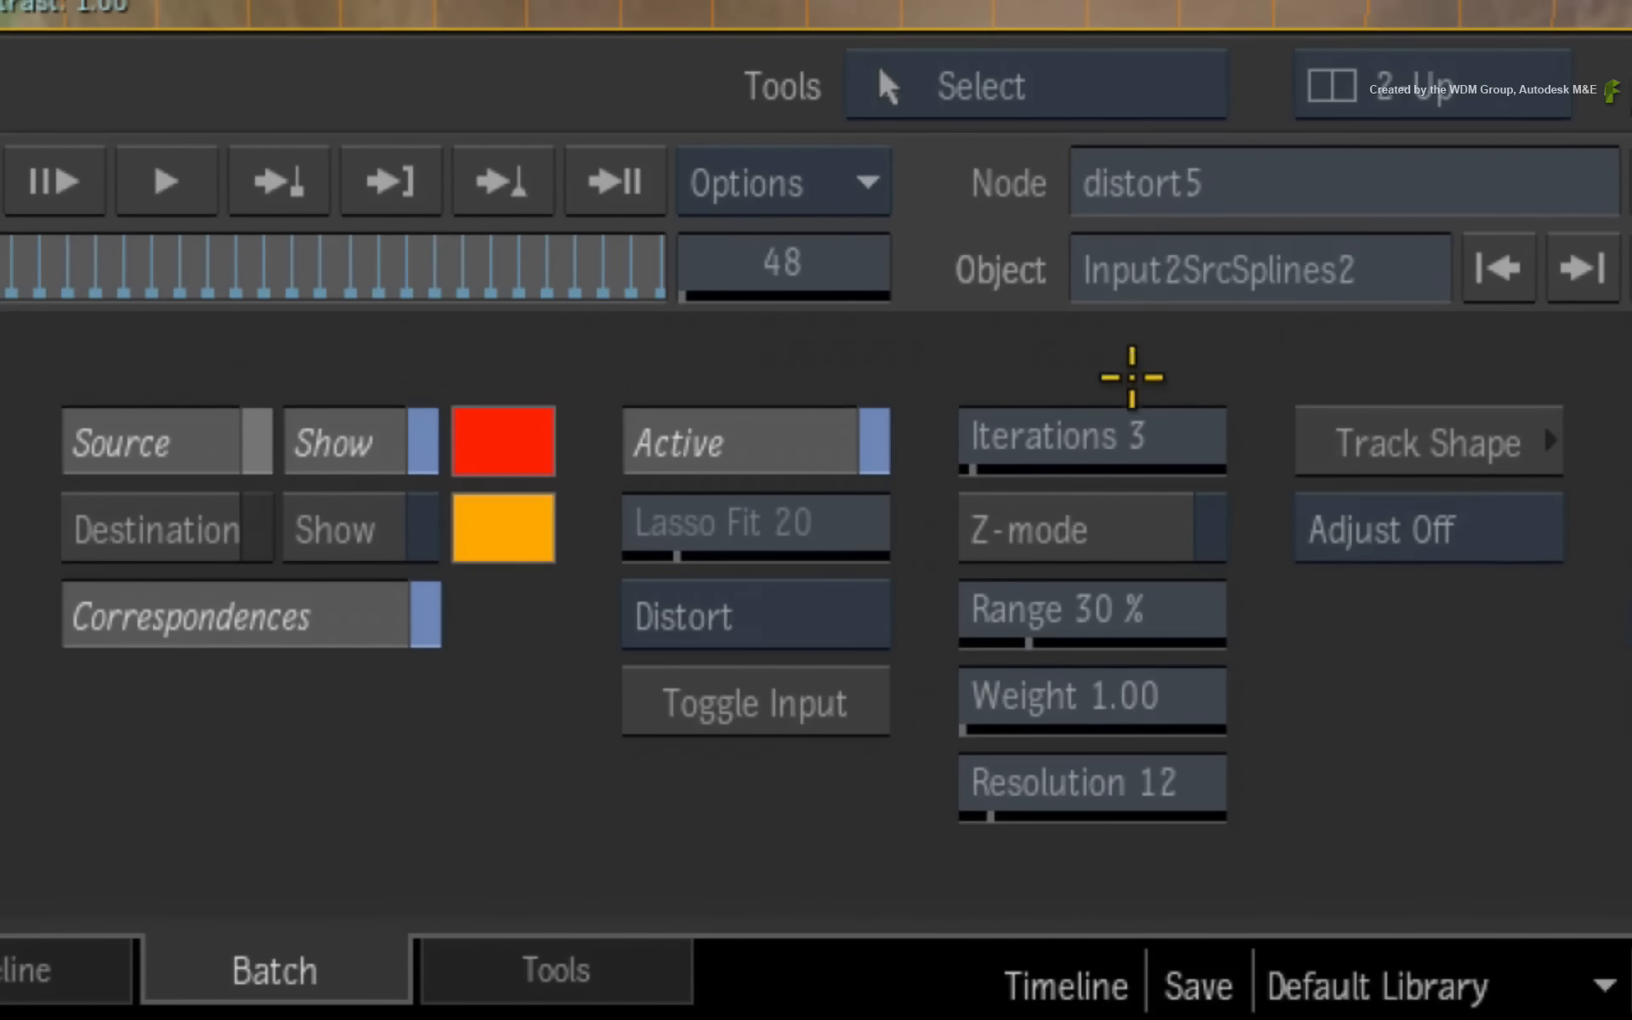
Try the distortion with Iterations at 1 and with Z-mode enabled, restoring 3 iterations without Z-mode
{"action": "left_click_drag", "start_coordinate": [1031, 459], "coordinate": [1093, 433]}
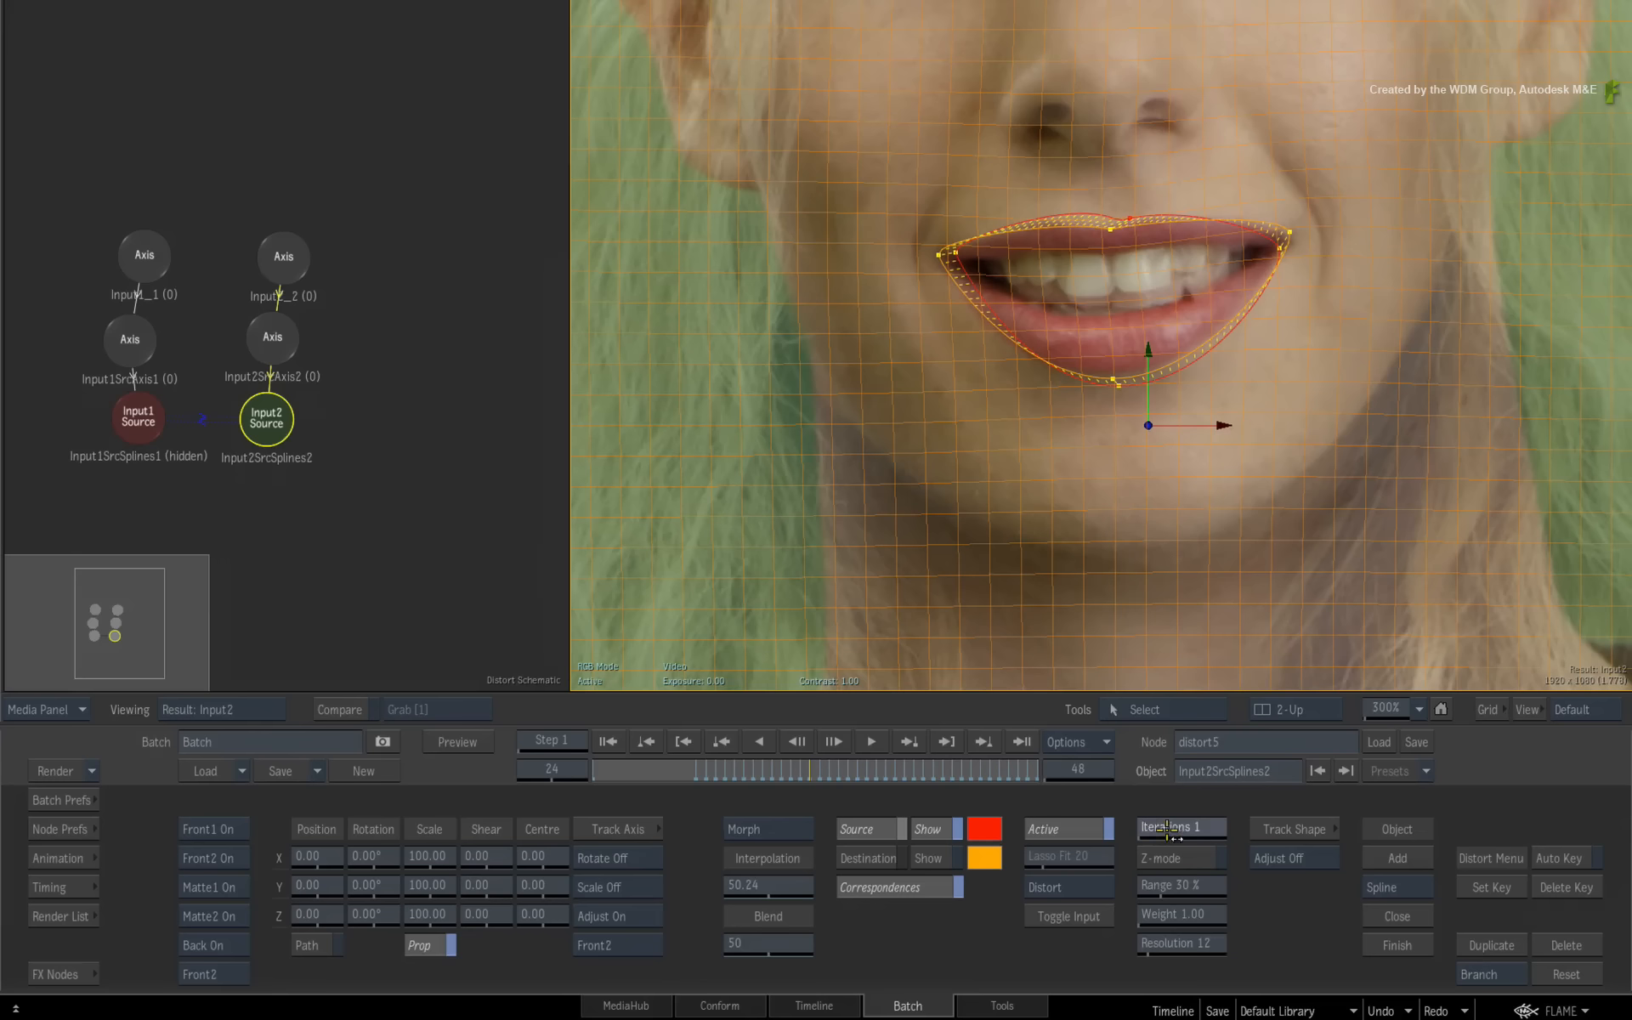
{"action": "mouse_move", "coordinate": [1167, 829]}
{"action": "left_mouse_down"}
{"action": "mouse_move", "coordinate": [1211, 826]}
{"action": "mouse_move", "coordinate": [1166, 835]}
{"action": "left_mouse_up"}
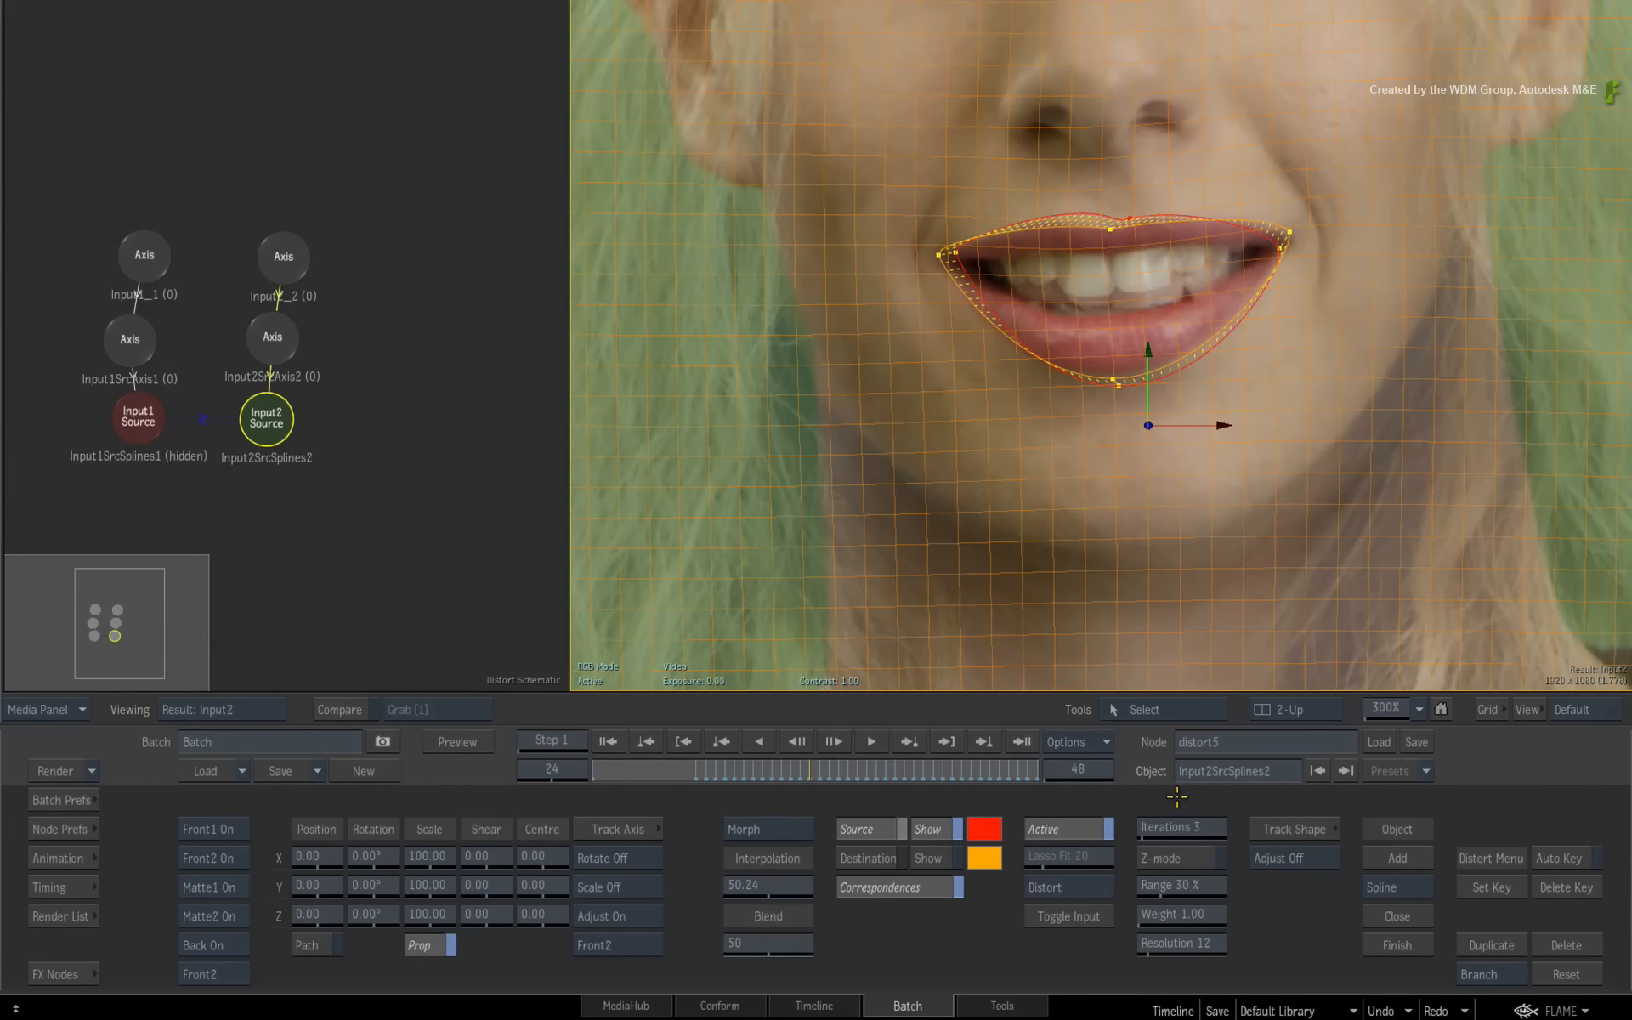
{"action": "left_click", "coordinate": [1191, 857]}
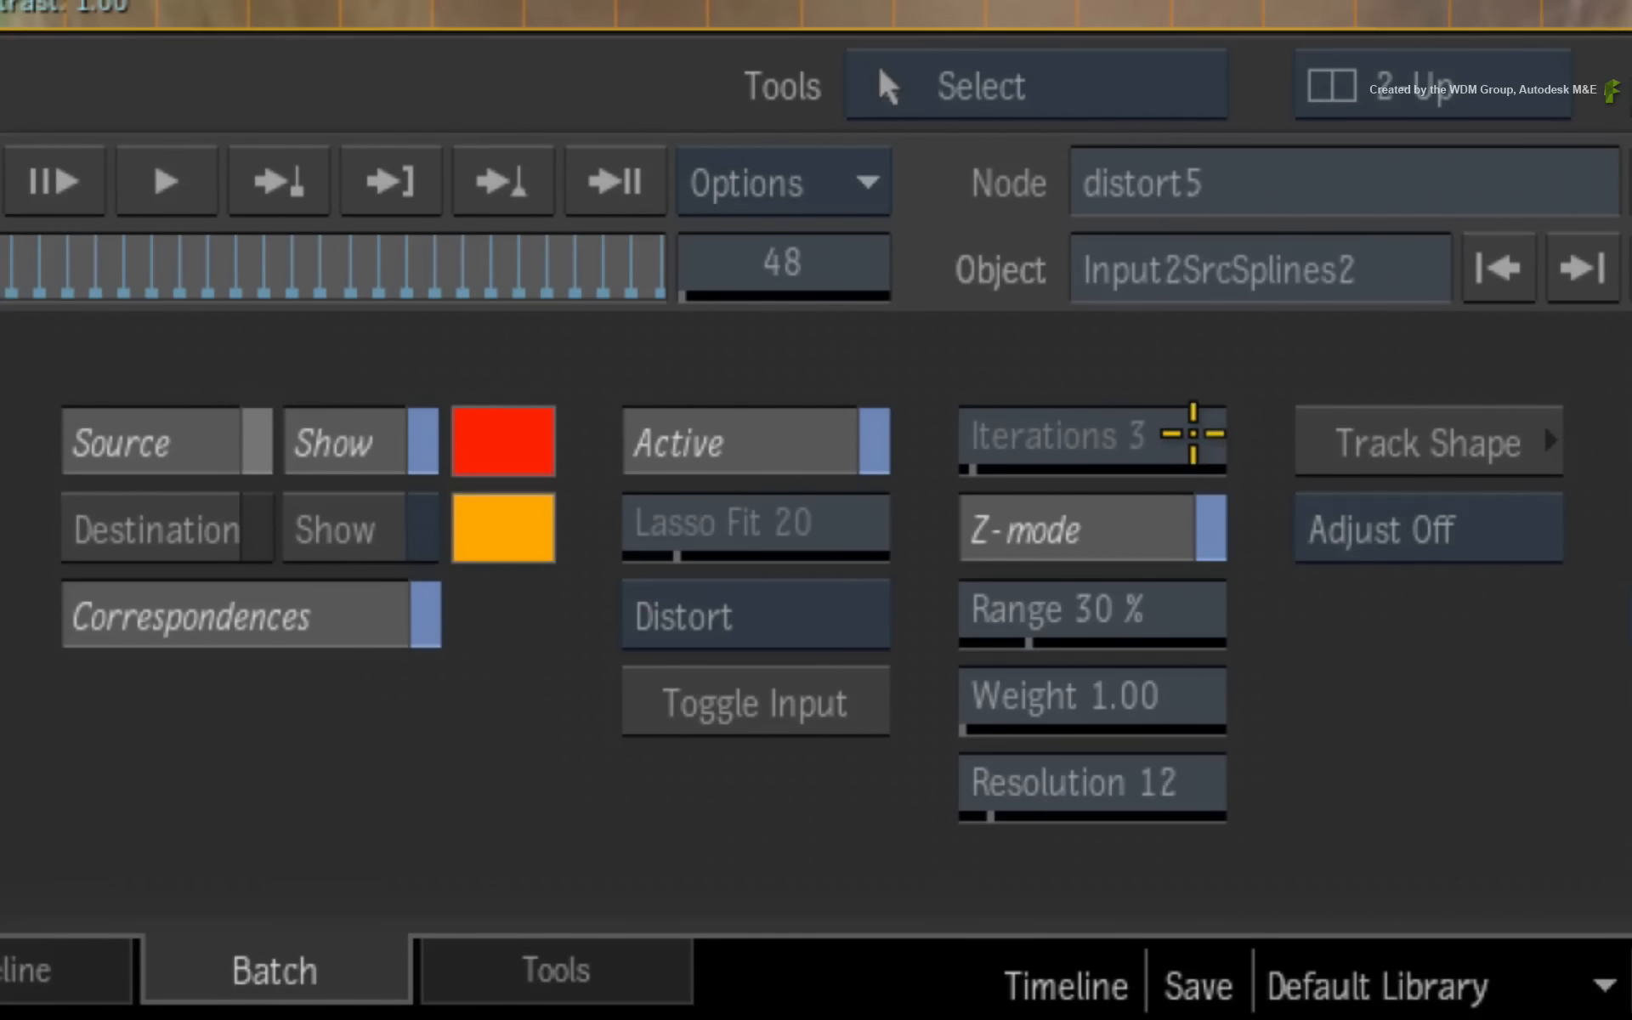
{"action": "left_click", "coordinate": [1154, 527]}
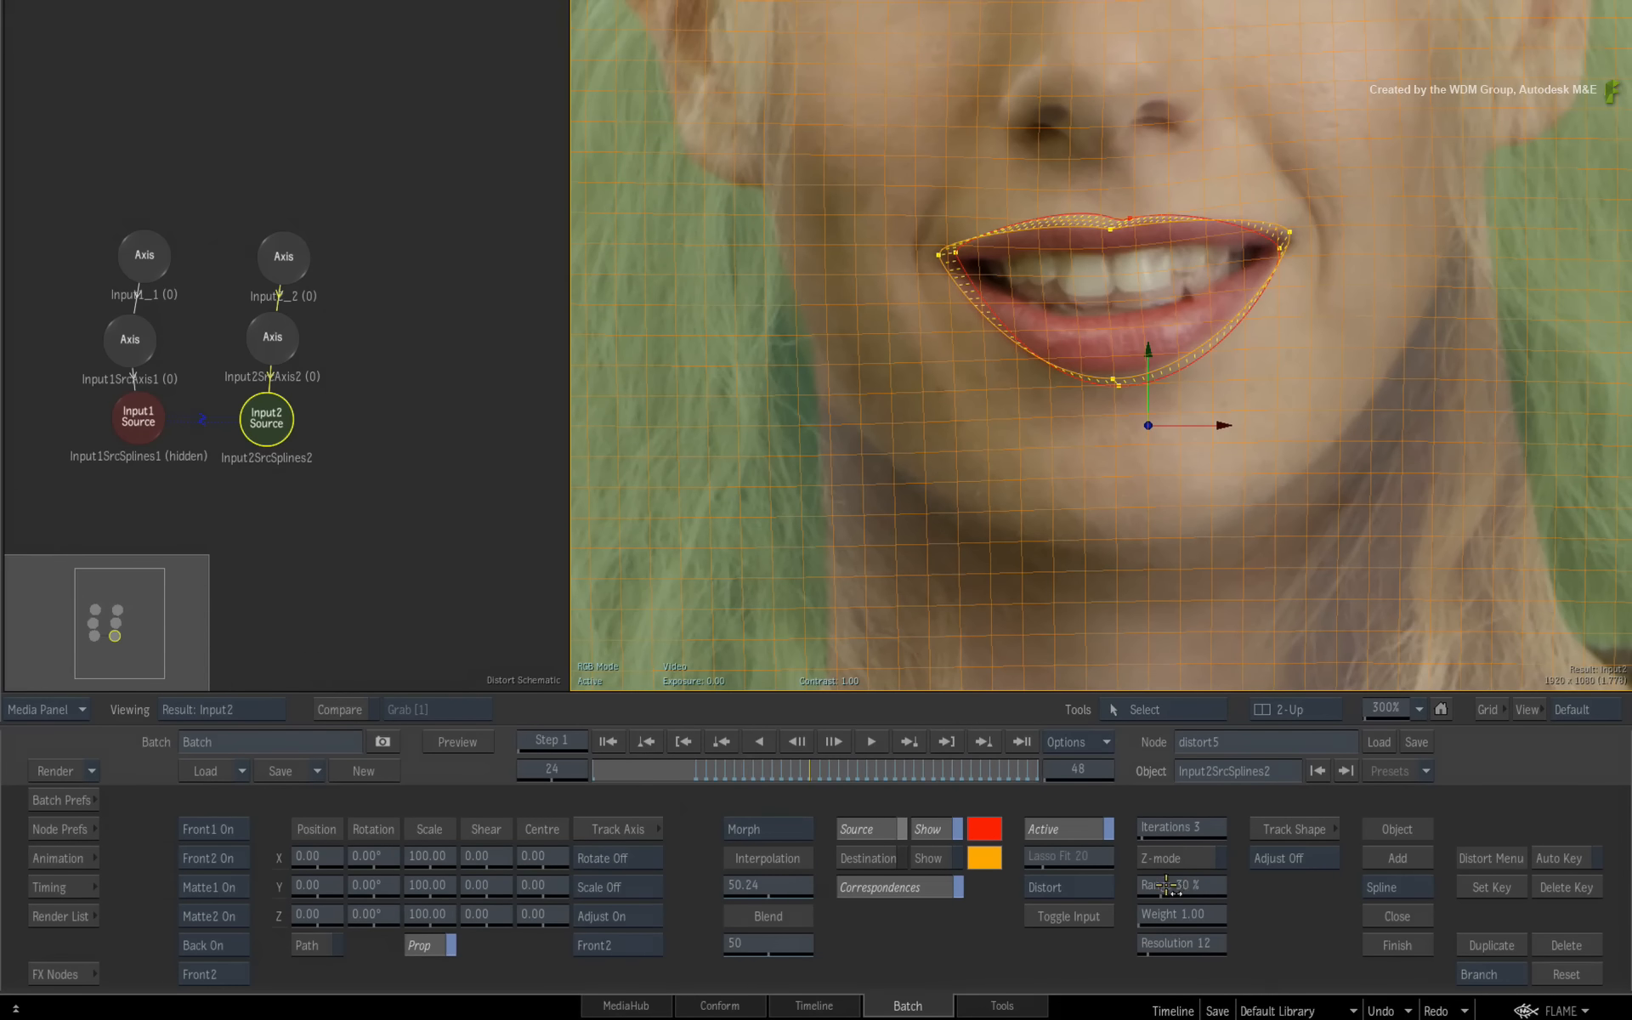
Set the mouth splines' Range to 10 % and Resolution to 8
{"action": "mouse_move", "coordinate": [1166, 887]}
{"action": "left_mouse_down"}
{"action": "mouse_move", "coordinate": [1197, 884]}
{"action": "mouse_move", "coordinate": [1157, 885]}
{"action": "left_mouse_up"}
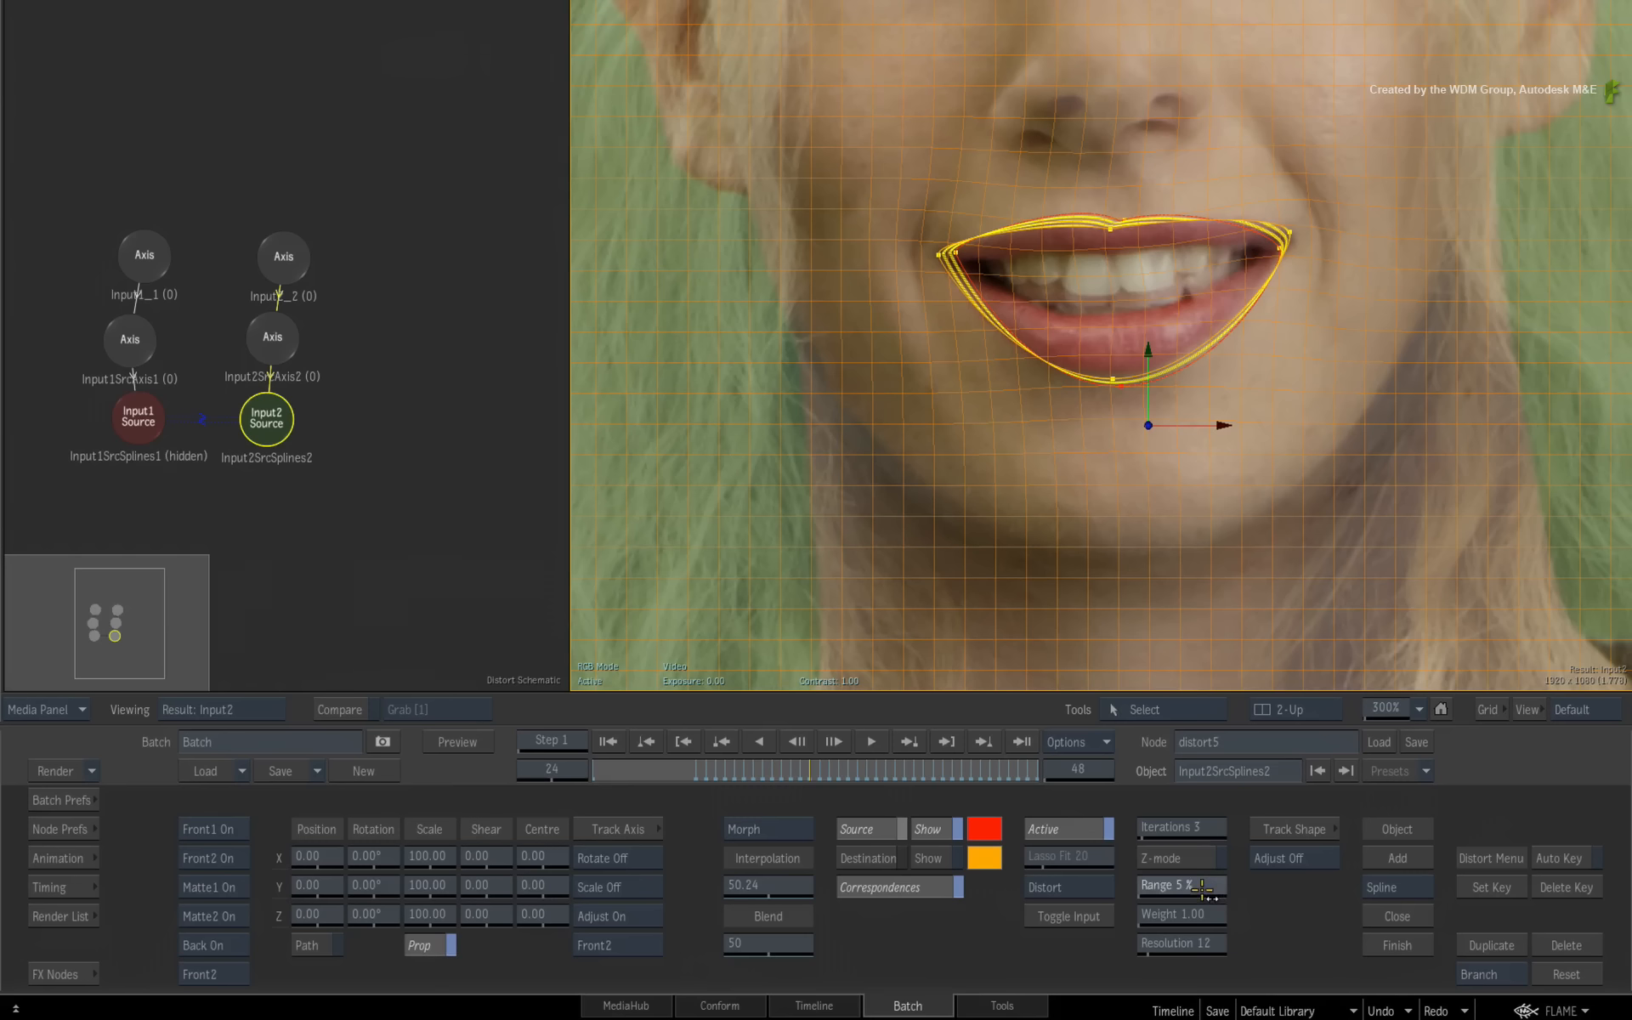
{"action": "left_click_drag", "start_coordinate": [1156, 619], "coordinate": [1168, 620]}
{"action": "left_click_drag", "start_coordinate": [1207, 889], "coordinate": [1212, 890]}
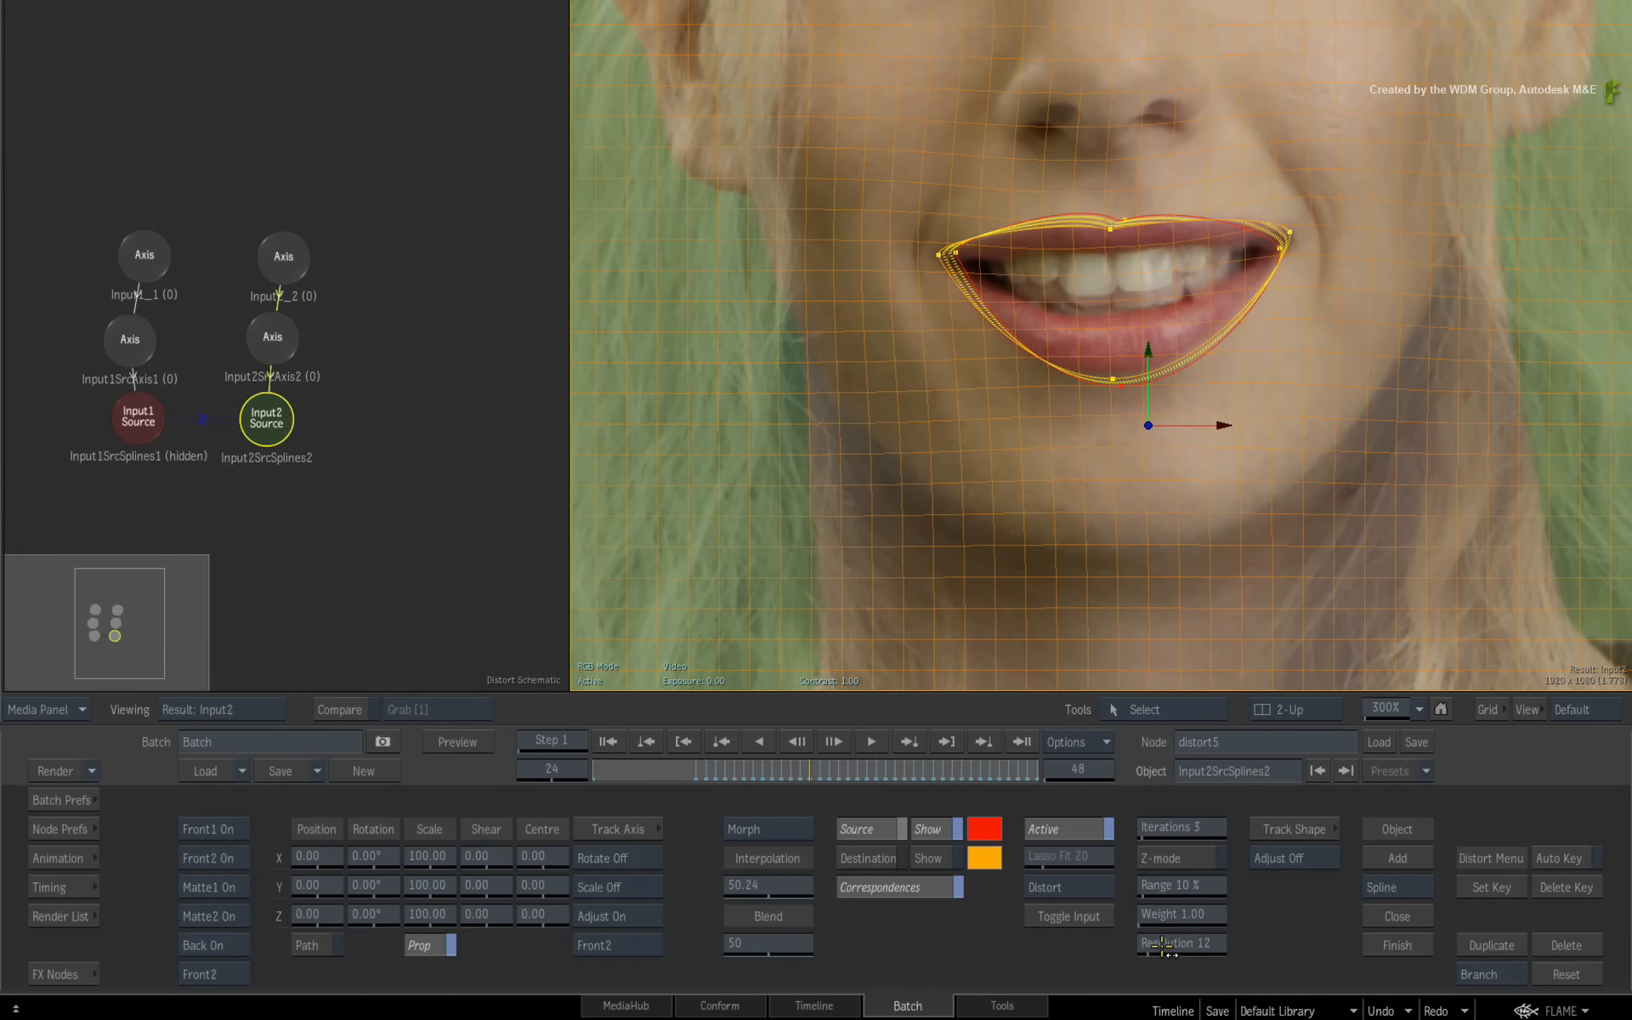
{"action": "left_click_drag", "start_coordinate": [1162, 947], "coordinate": [1151, 943]}
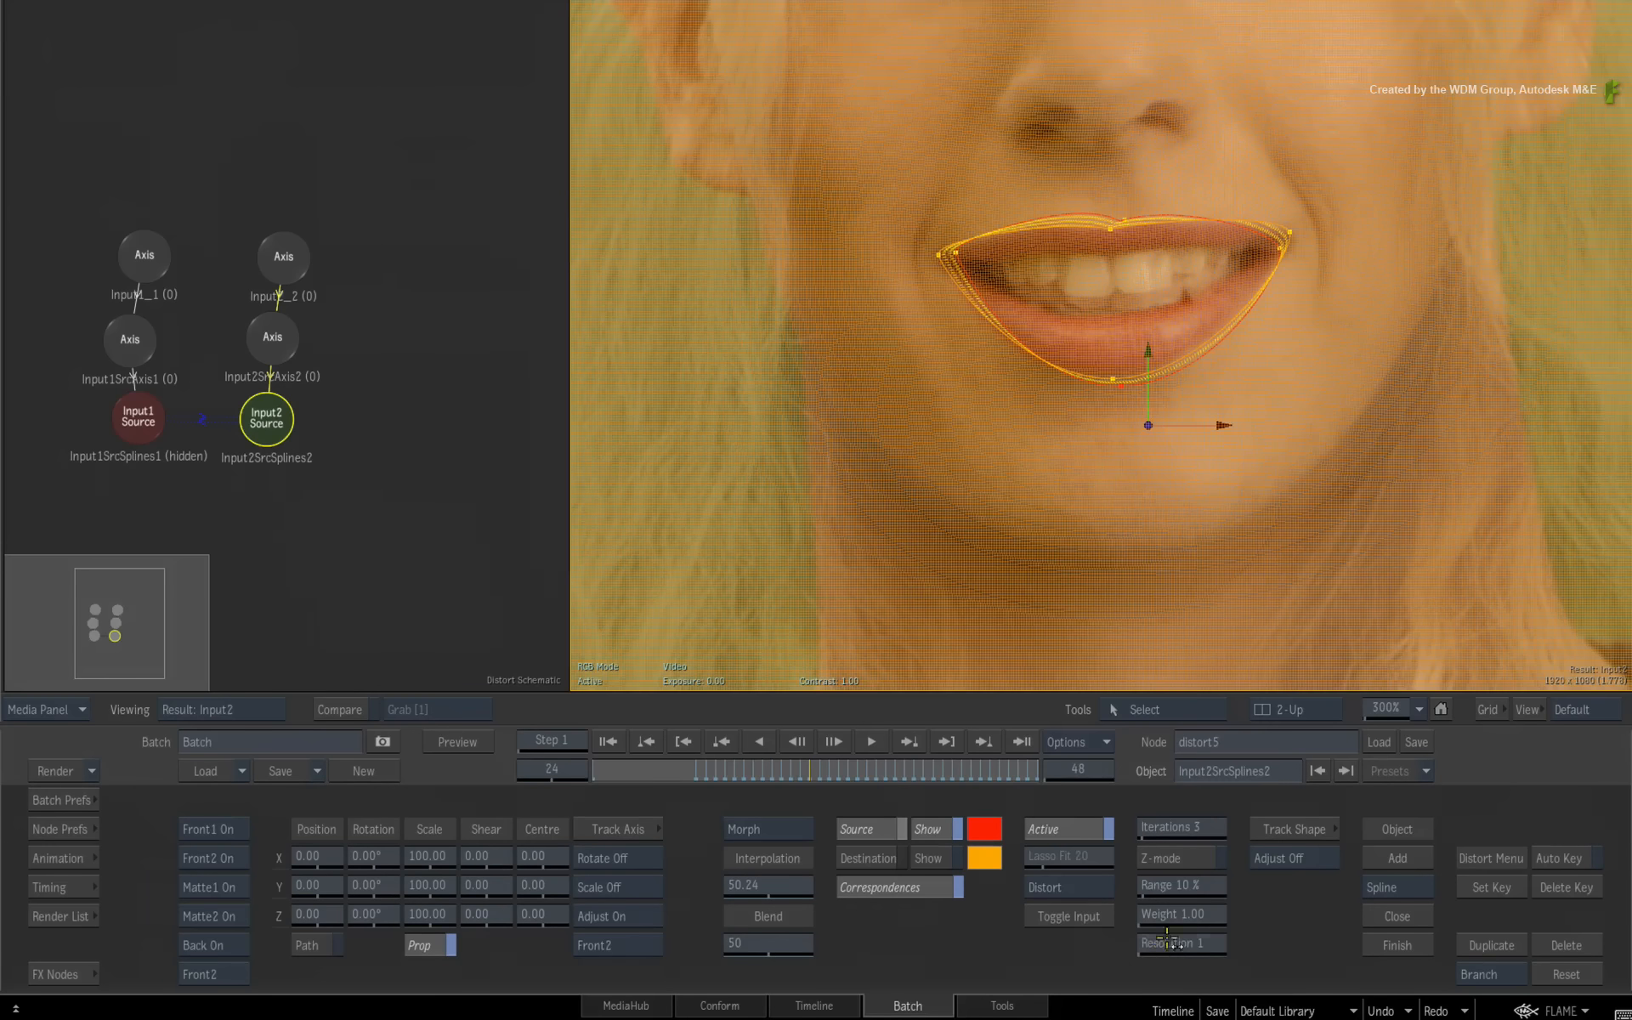
{"action": "left_click_drag", "start_coordinate": [1170, 944], "coordinate": [1152, 953]}
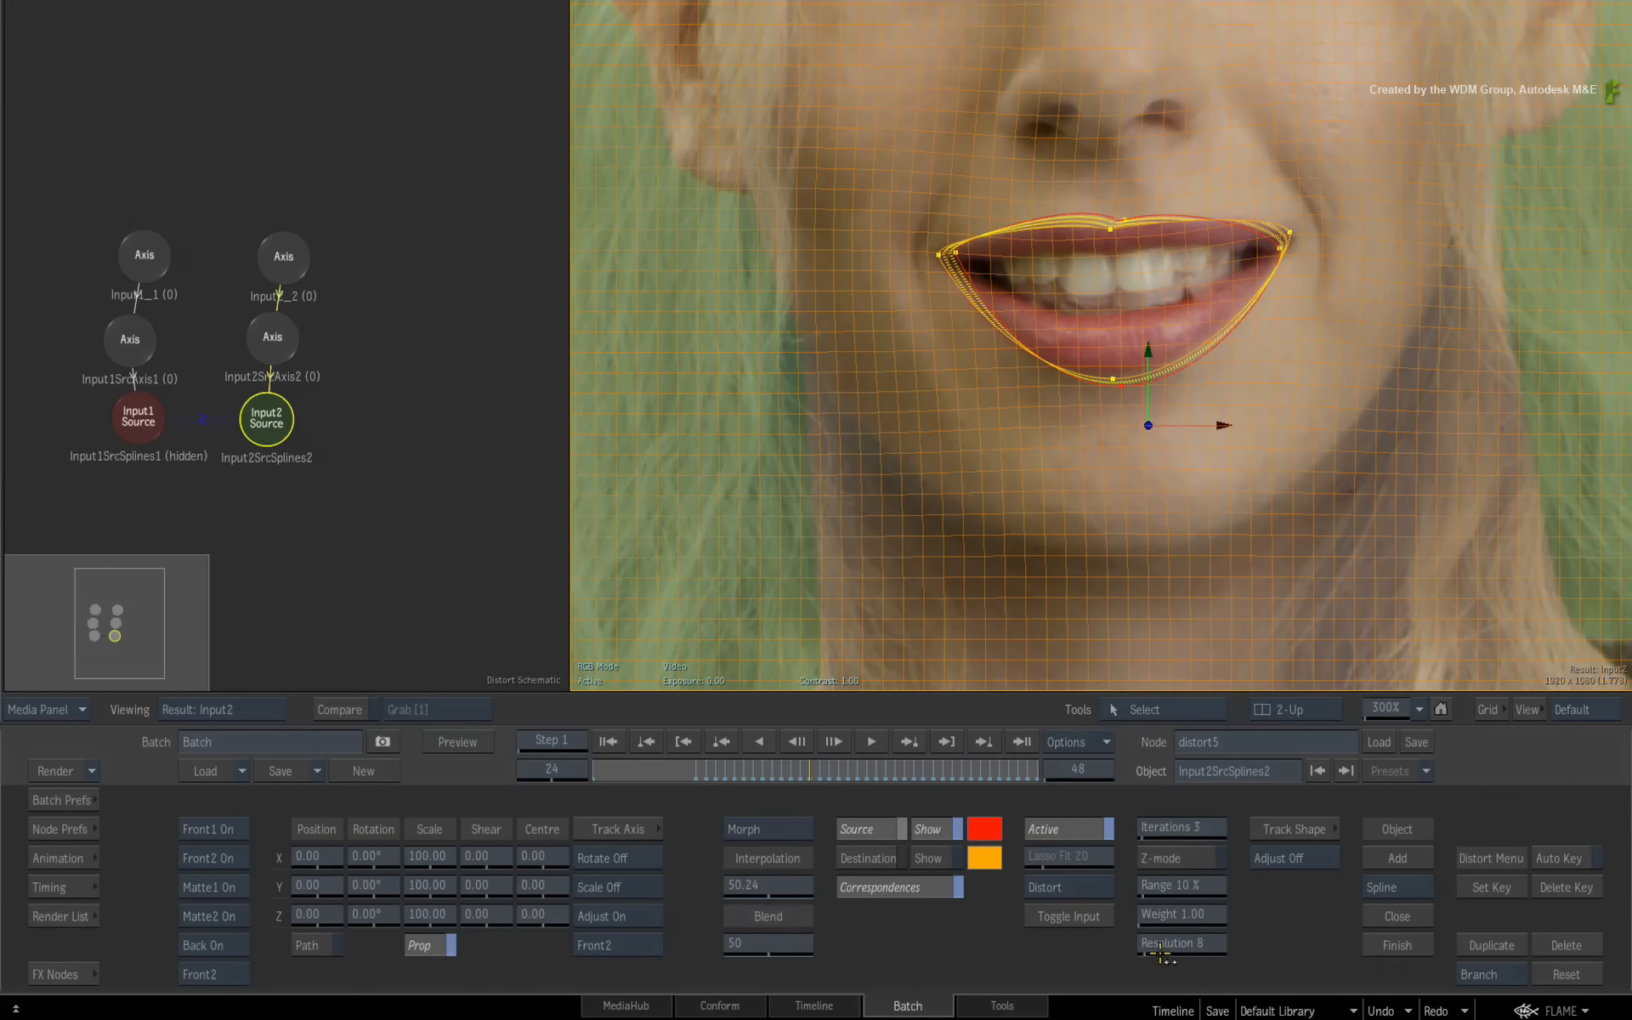
Disable the distortion grid display in the node preferences and return to the spline settings
{"action": "left_click", "coordinate": [59, 829]}
{"action": "left_click", "coordinate": [380, 859]}
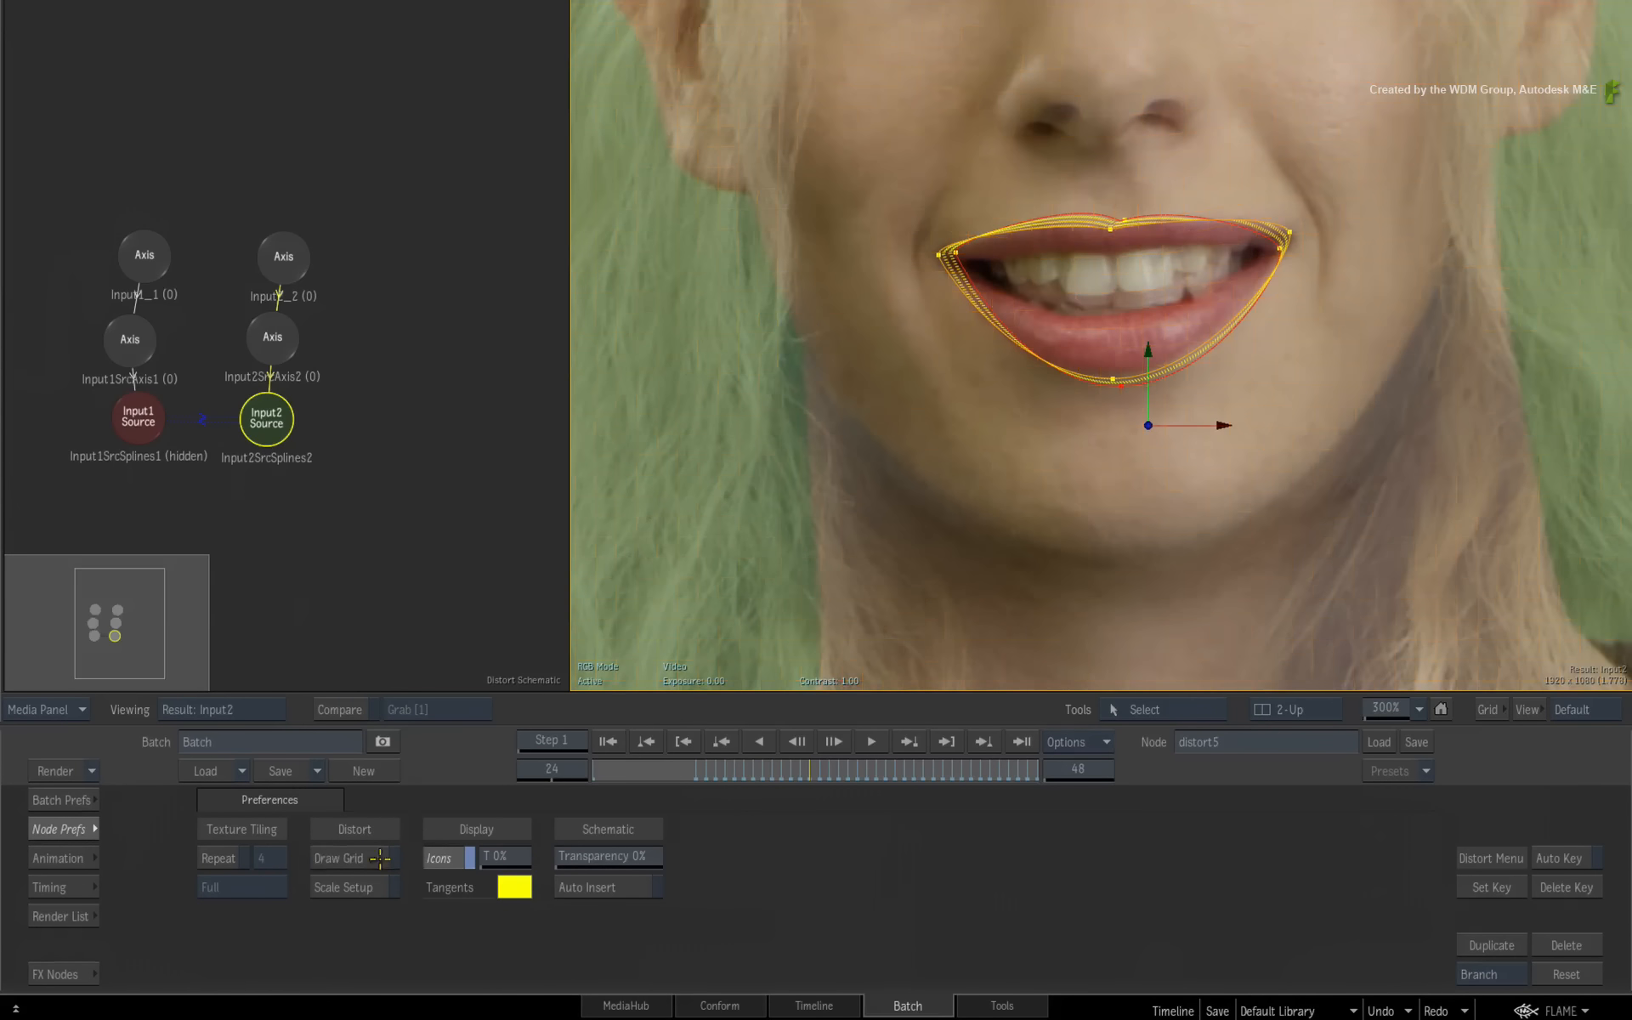
{"action": "left_click", "coordinate": [80, 837]}
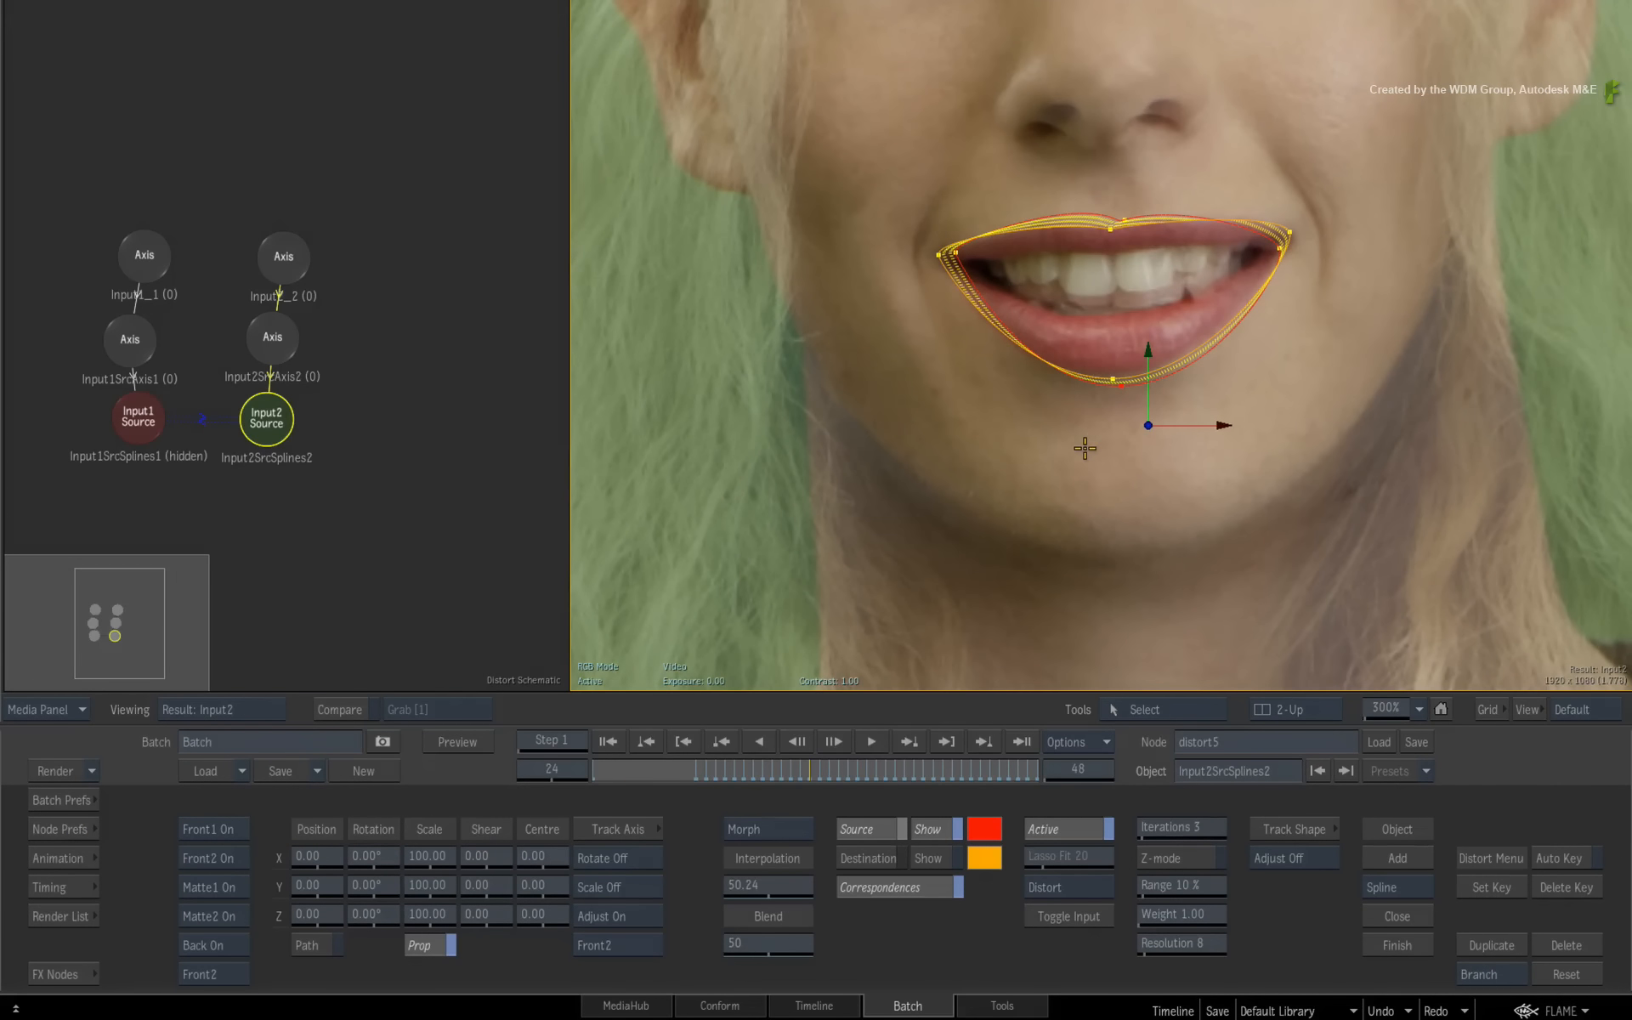
Toggle the wireframe icons to examine the morph without overlays, and scrub back to frame 12
{"action": "key", "text": "i"}
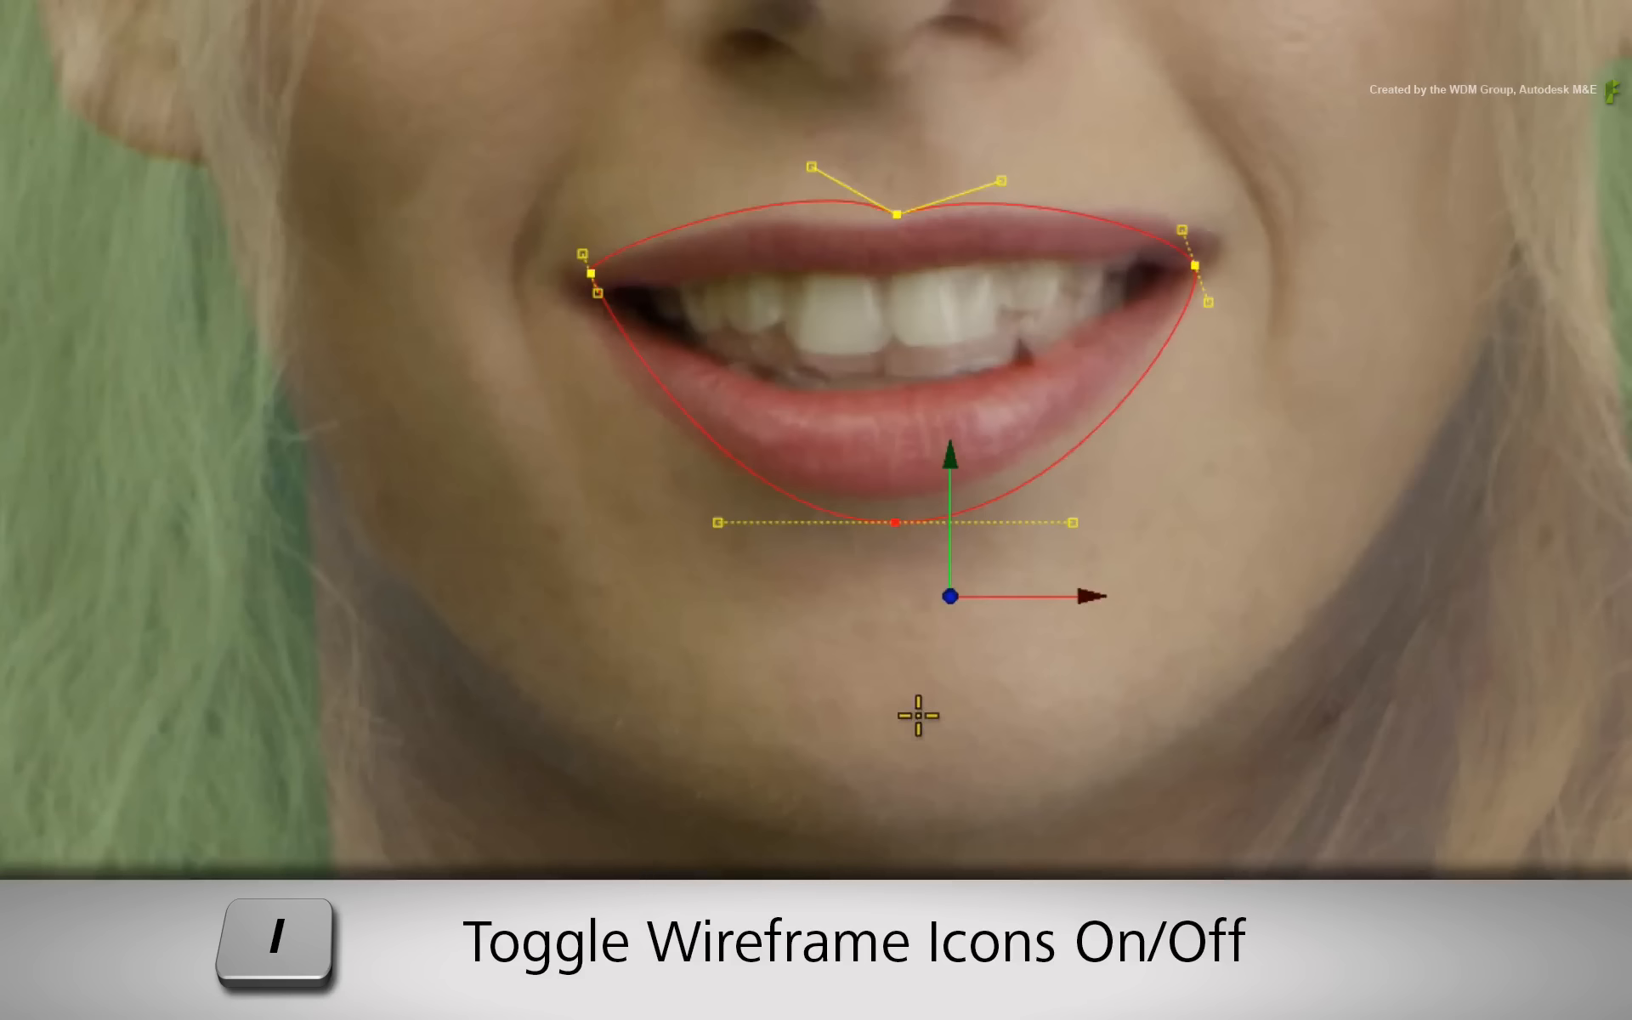
{"action": "key", "text": "i"}
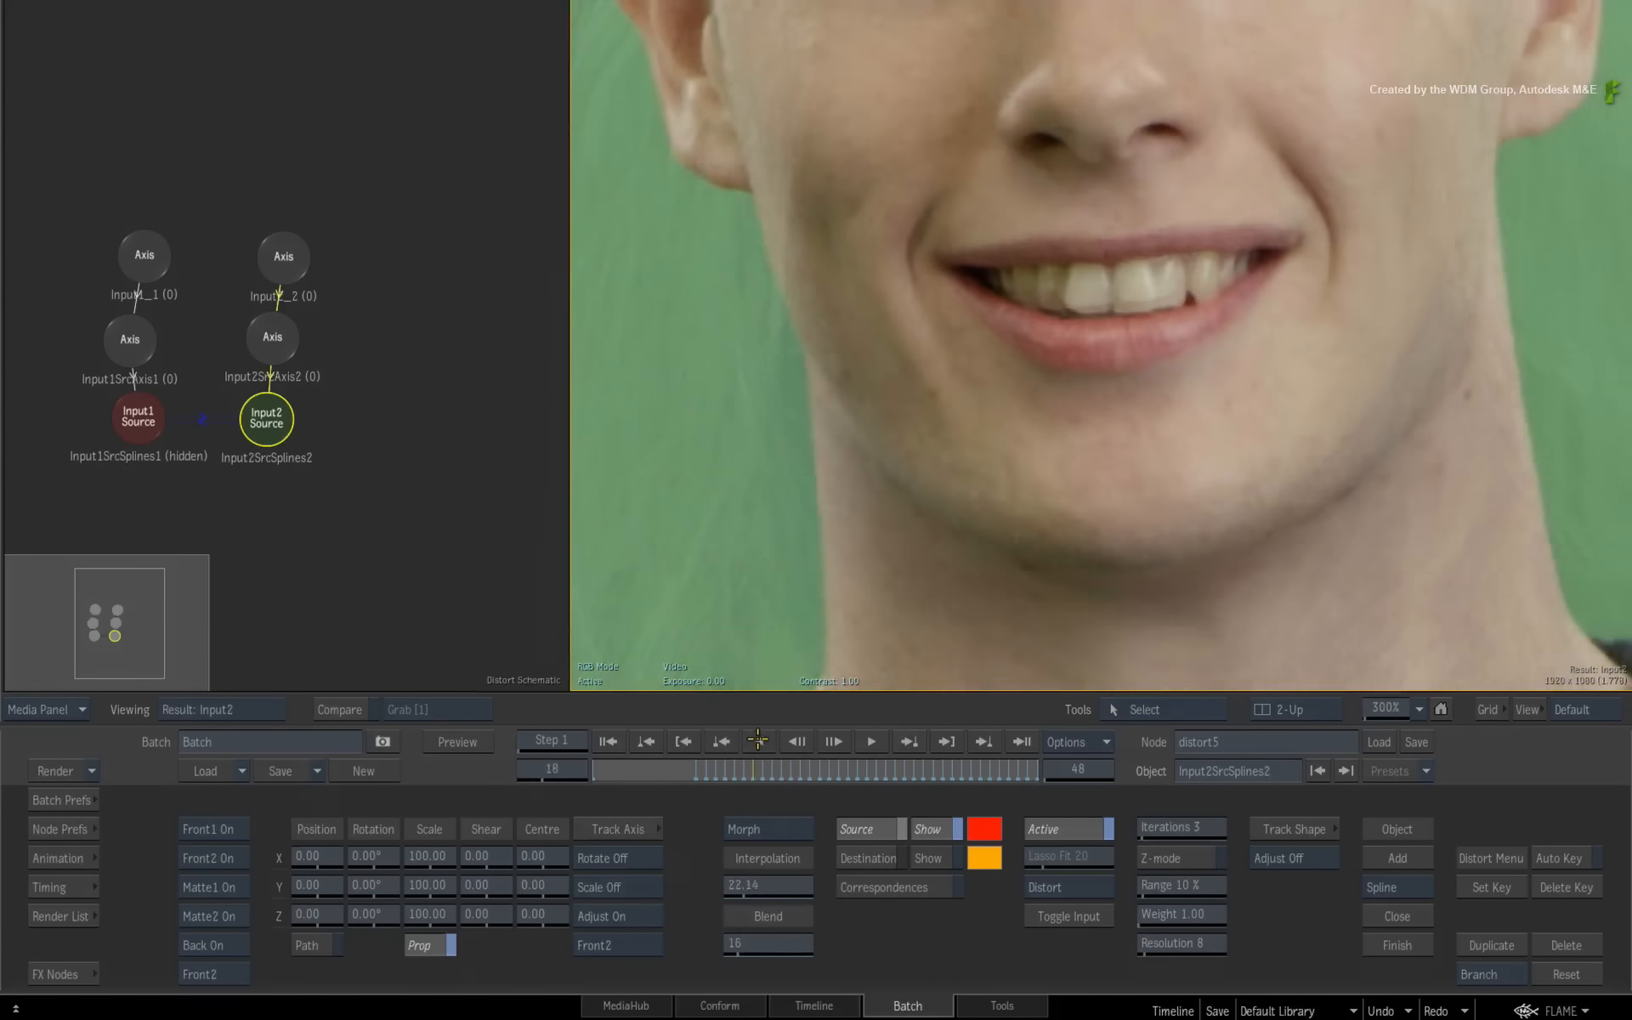
{"action": "left_click", "coordinate": [797, 746]}
{"action": "left_click_drag", "start_coordinate": [801, 765], "coordinate": [696, 761]}
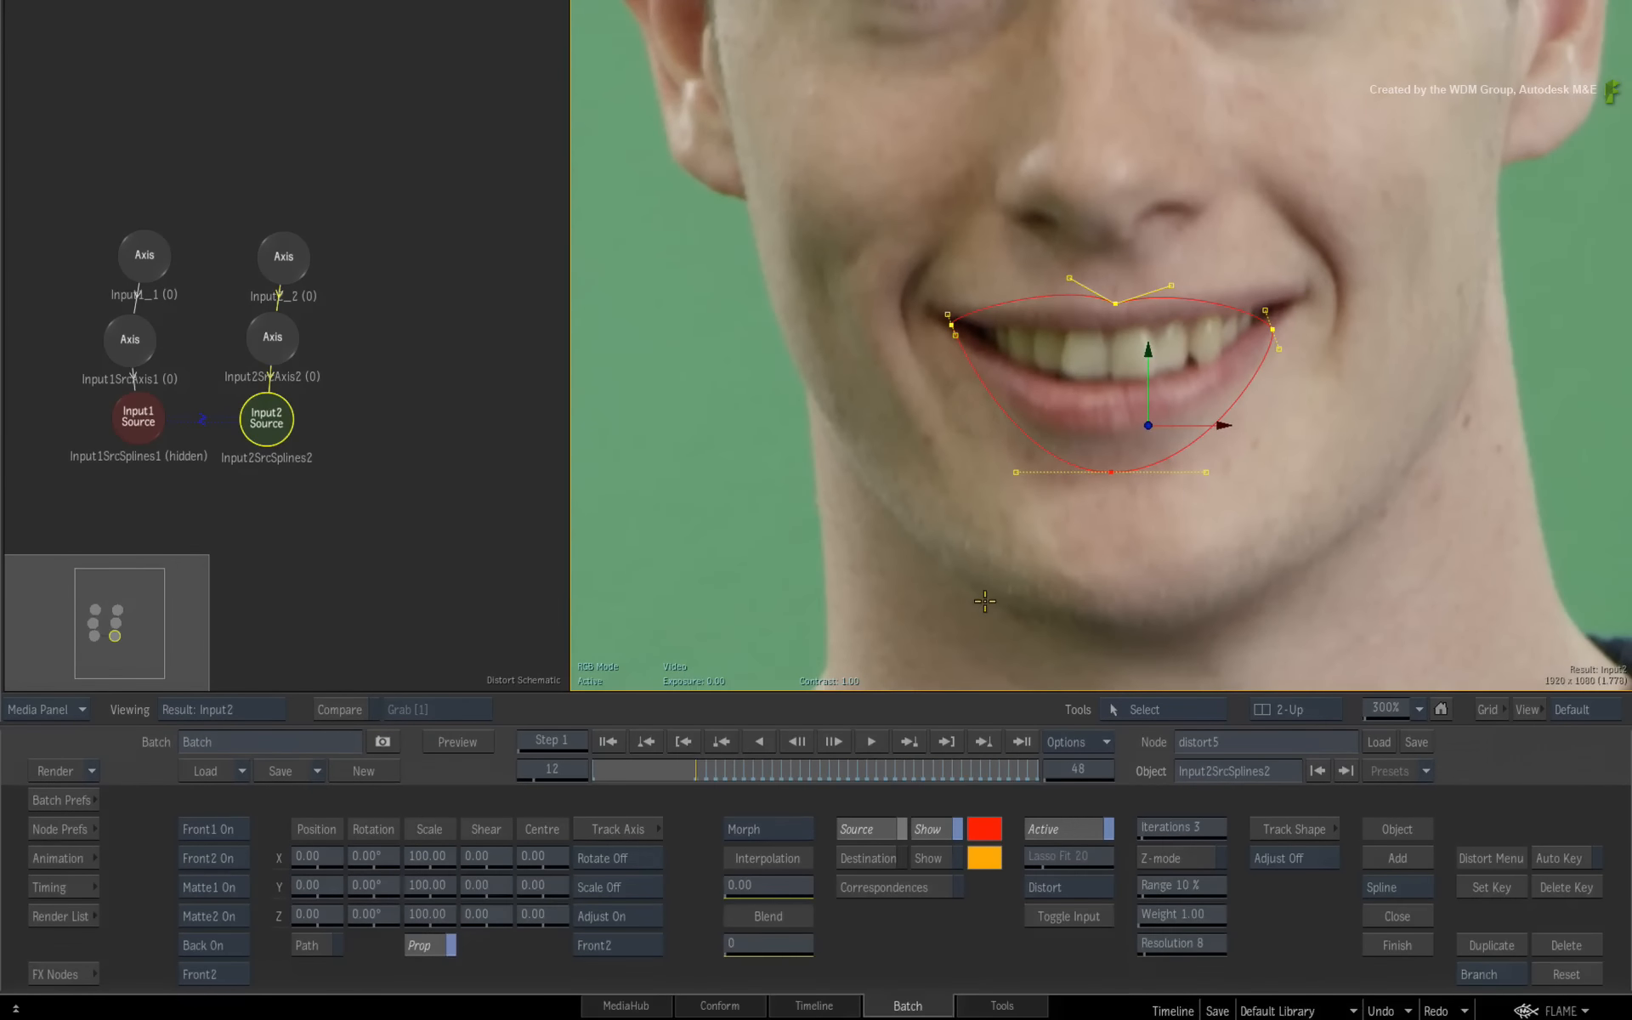
Switch the viewer to the front inputs and make Front1 the active input
{"action": "key", "text": "F1"}
{"action": "key", "text": "F1"}
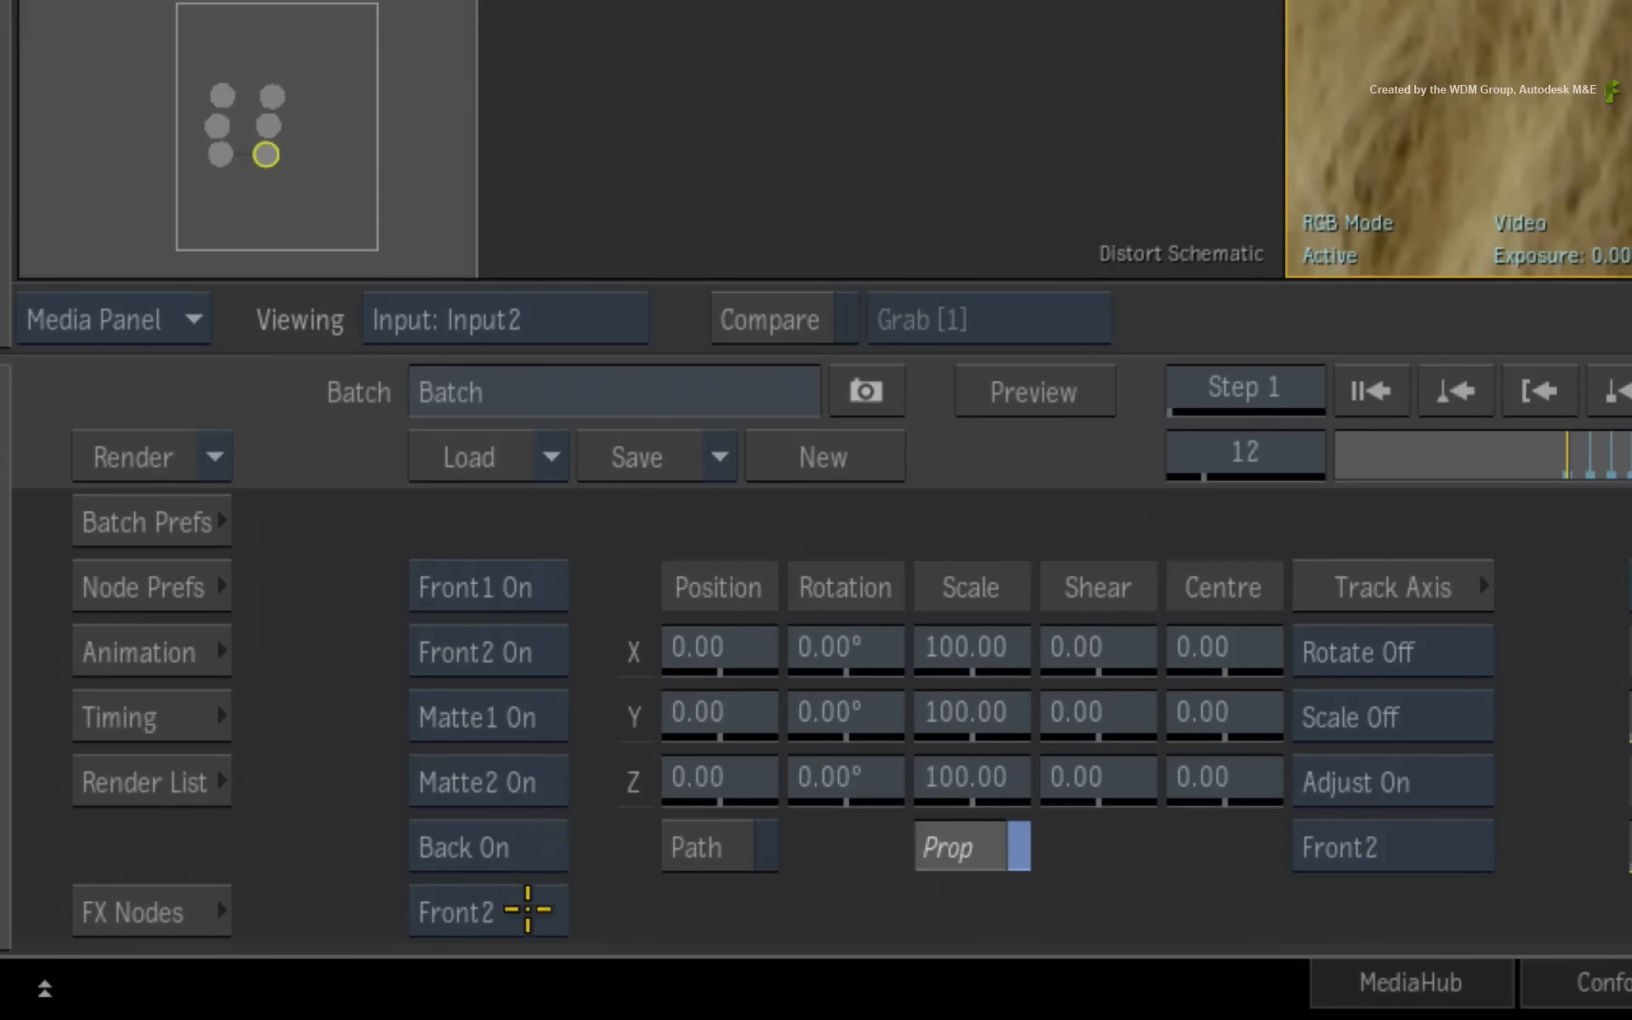
{"action": "left_click", "coordinate": [234, 974]}
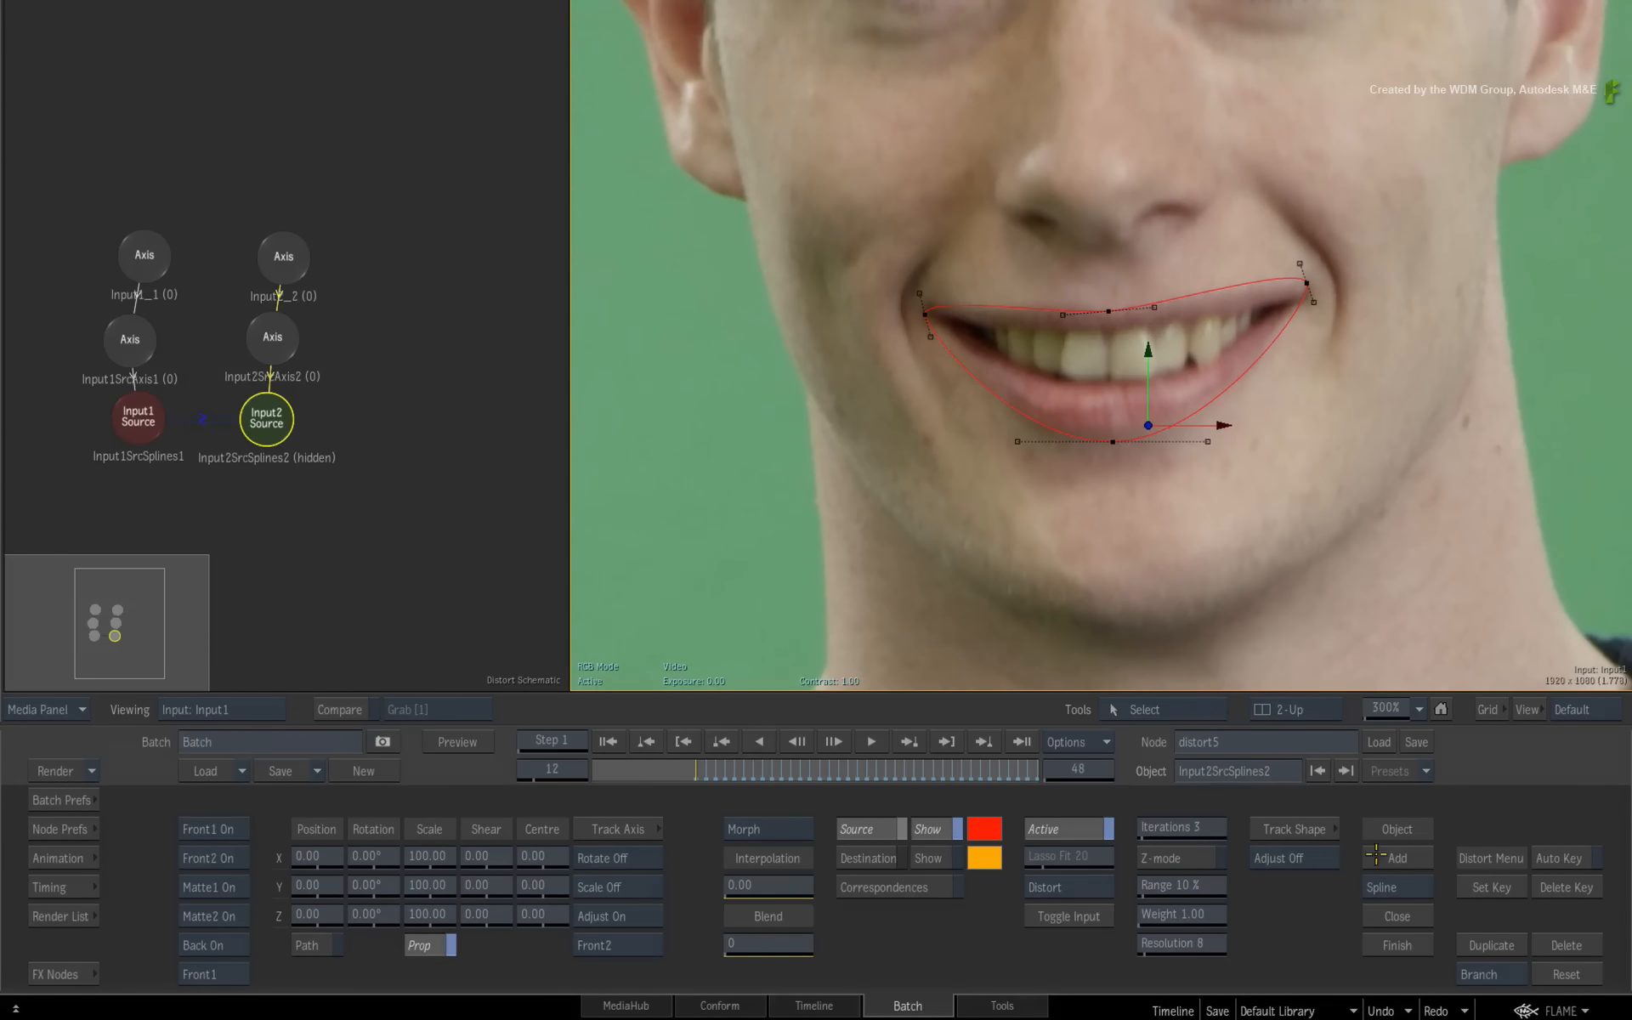
Draw an open three-point spline along the inner edge of the man's lower lip and level its middle point's tangents
{"action": "left_click", "coordinate": [1405, 859]}
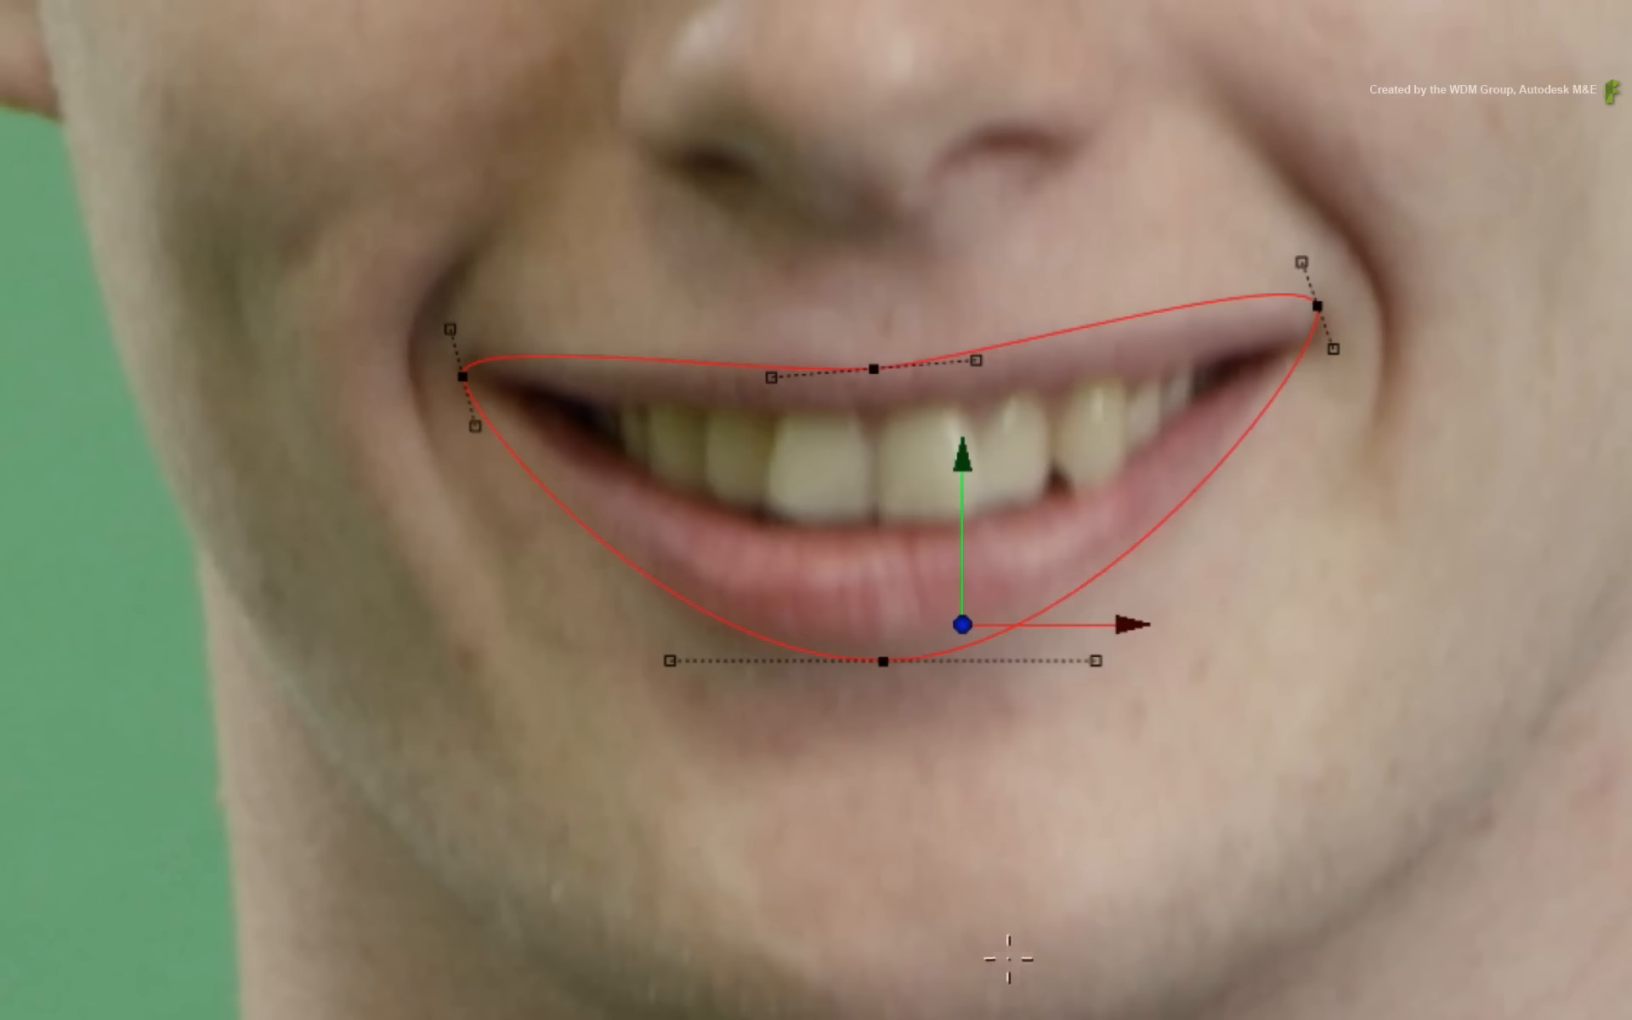
{"action": "left_click_drag", "start_coordinate": [616, 442], "coordinate": [645, 458]}
{"action": "left_click_drag", "start_coordinate": [871, 516], "coordinate": [971, 504]}
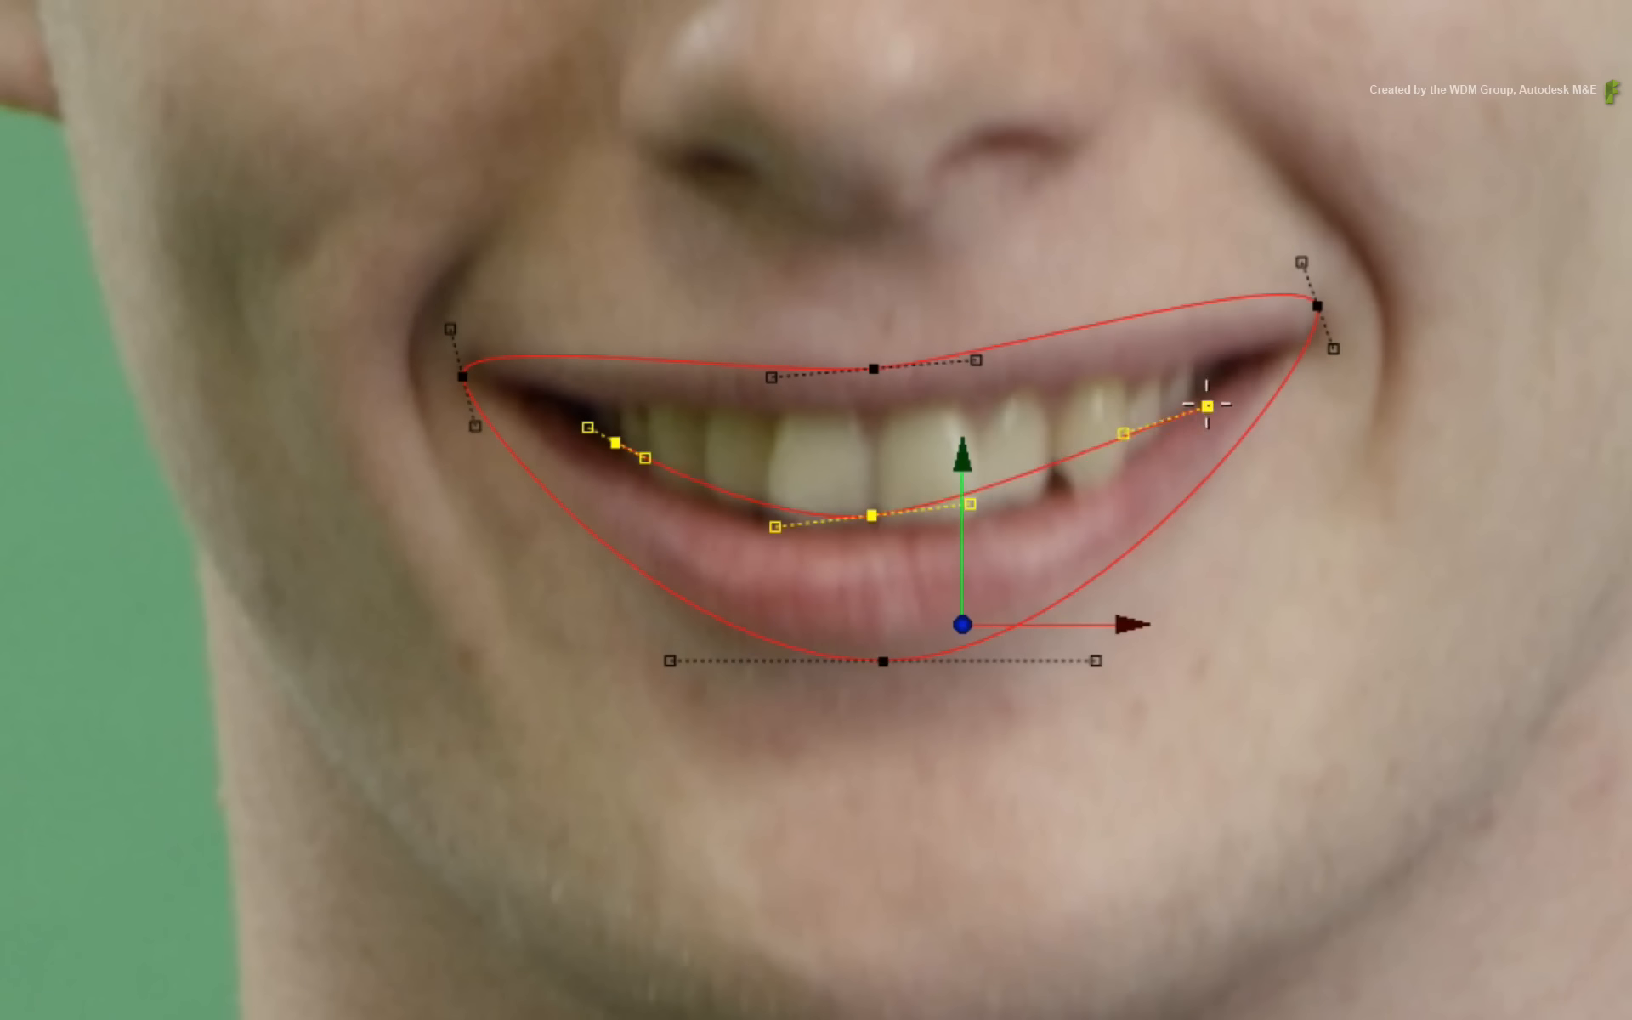
{"action": "left_click_drag", "start_coordinate": [1194, 403], "coordinate": [1230, 375]}
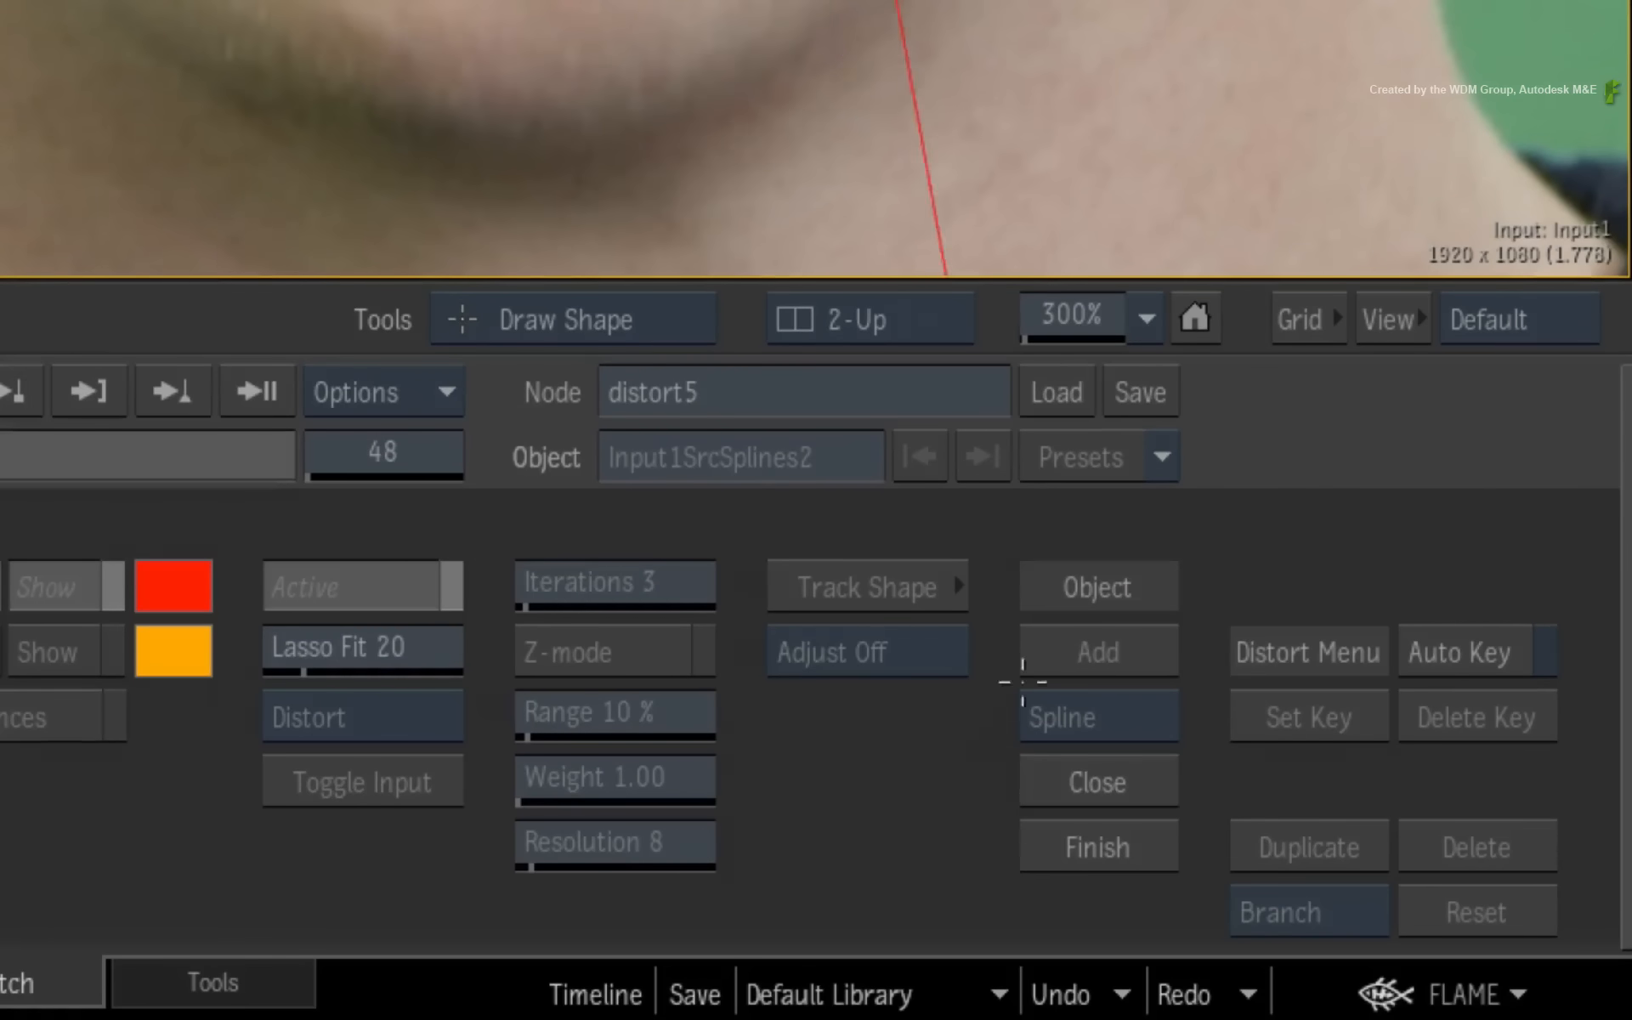
{"action": "left_click", "coordinate": [1054, 846]}
{"action": "left_click_drag", "start_coordinate": [918, 488], "coordinate": [841, 507]}
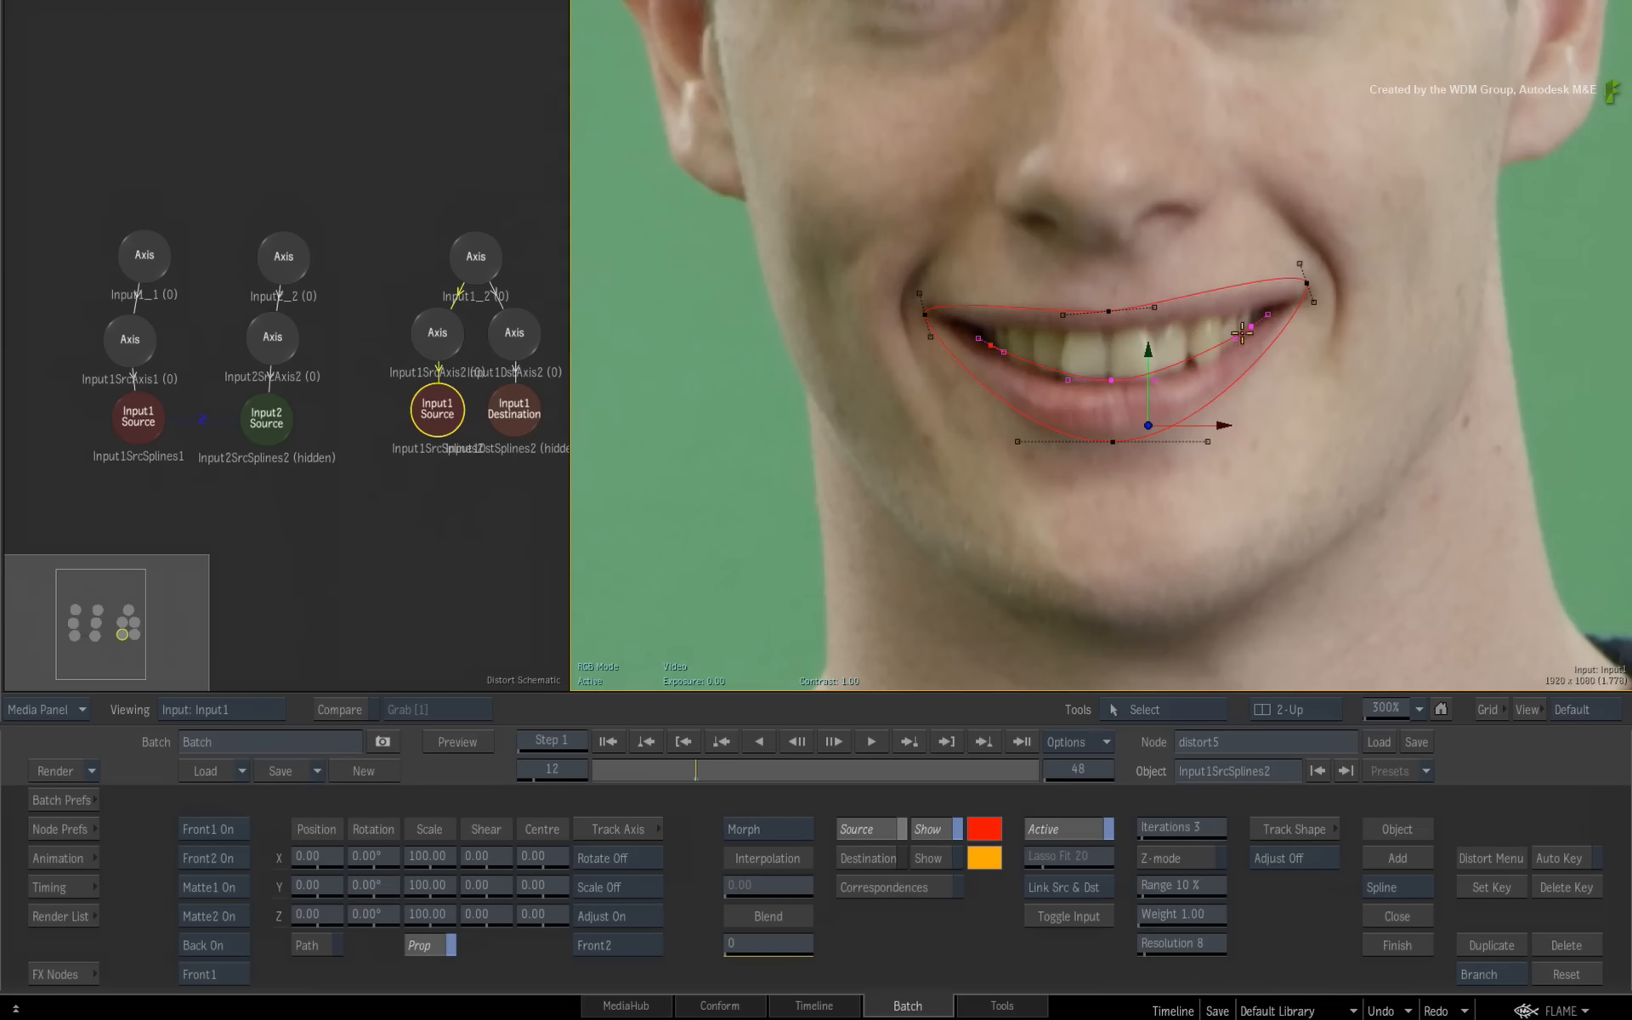
Duplicate the Input1_2 axis hierarchy as Input2 source and destination splines, placing the copy beside the original
{"action": "left_click_drag", "start_coordinate": [361, 587], "coordinate": [96, 554]}
{"action": "left_click_drag", "start_coordinate": [216, 212], "coordinate": [216, 235]}
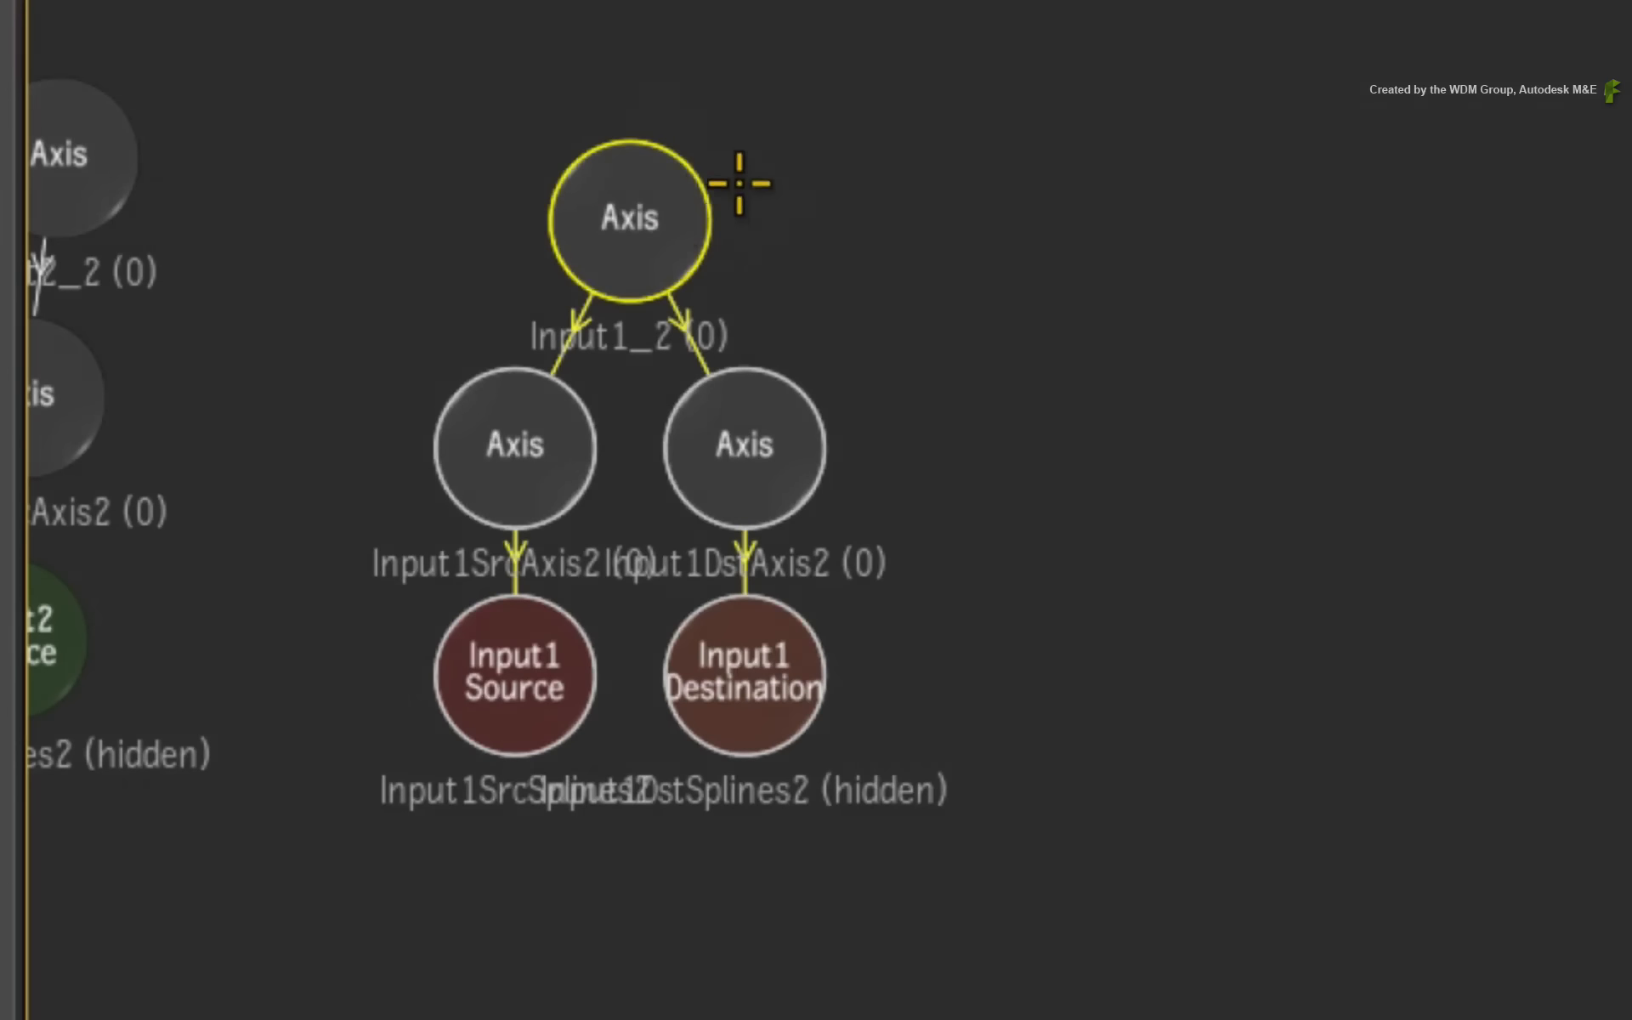
{"action": "key", "text": "ctrl+v"}
{"action": "left_click_drag", "start_coordinate": [816, 361], "coordinate": [1216, 191]}
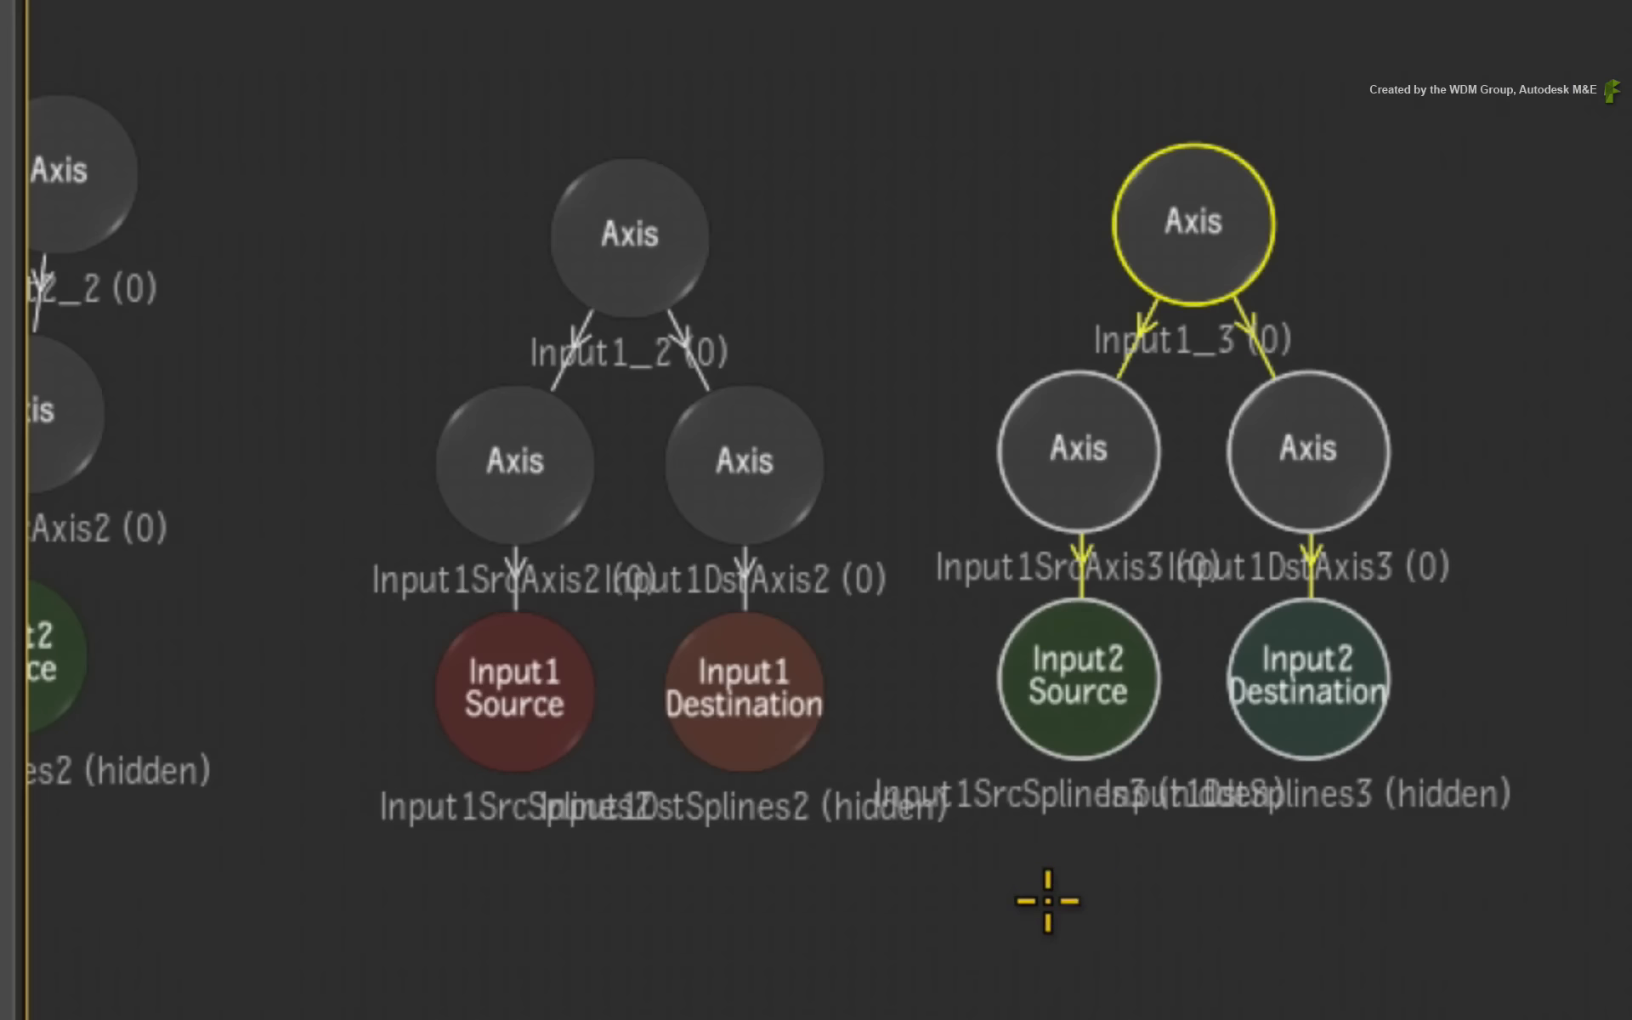
Select the Input1 Source inner-lip spline points on the man's mouth and set the tracking input to Front1
{"action": "left_click", "coordinate": [523, 690]}
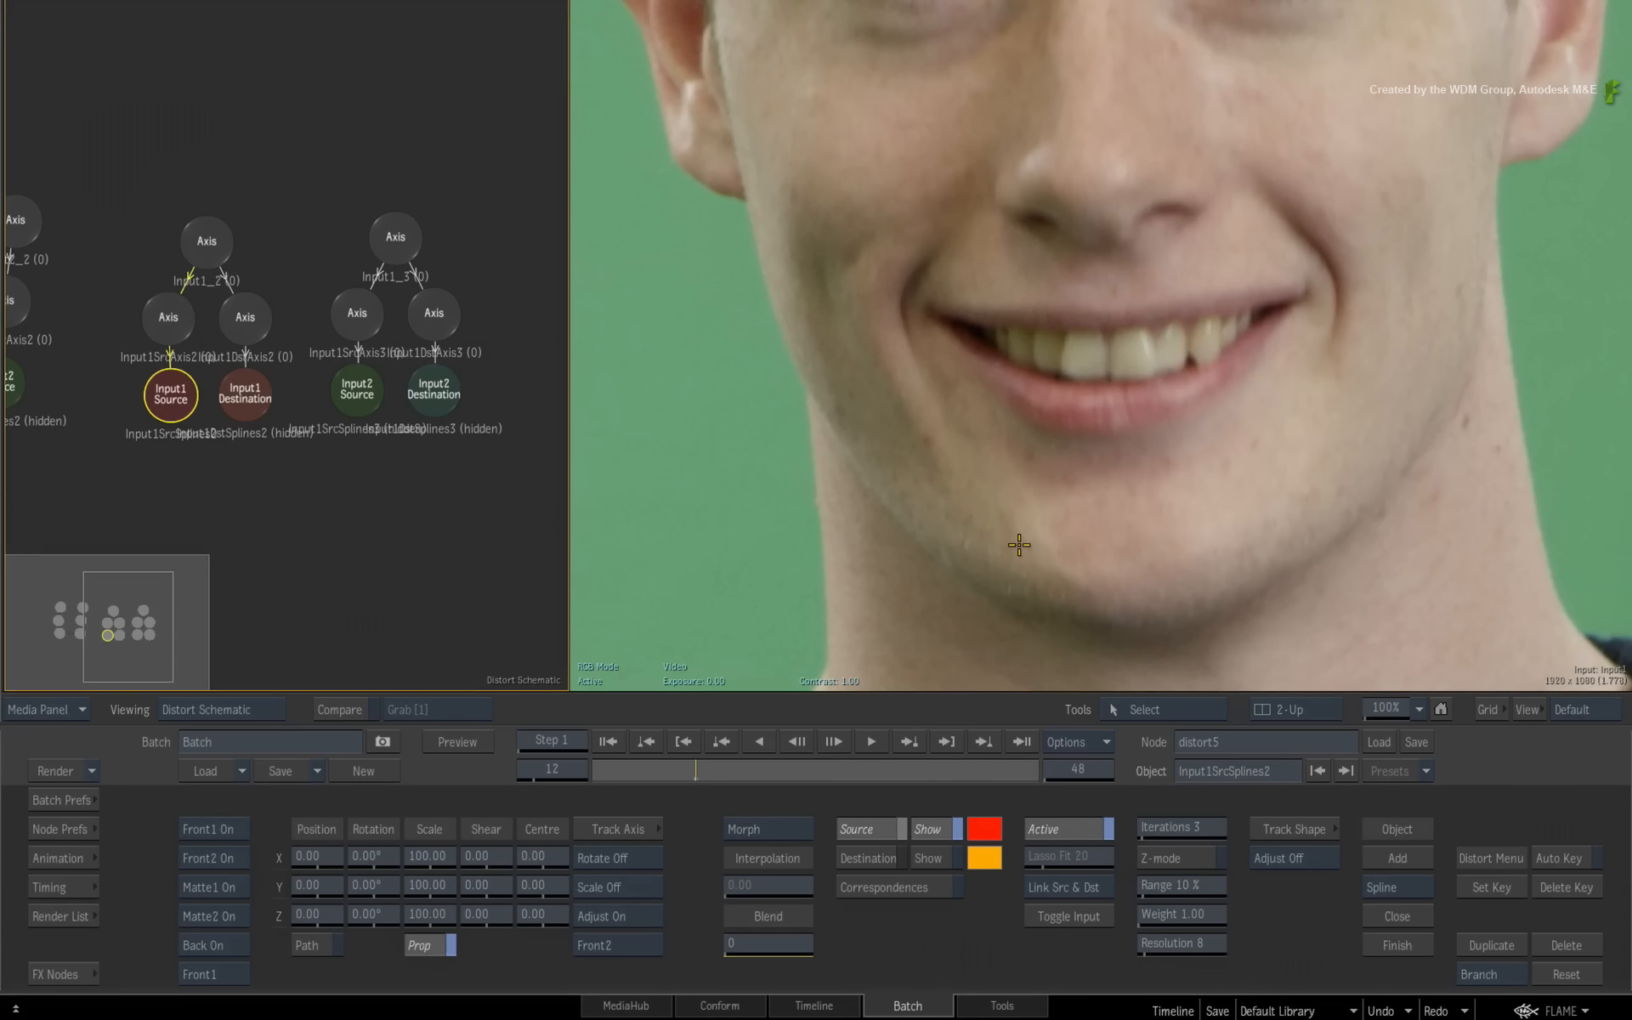
{"action": "left_click", "coordinate": [1020, 544]}
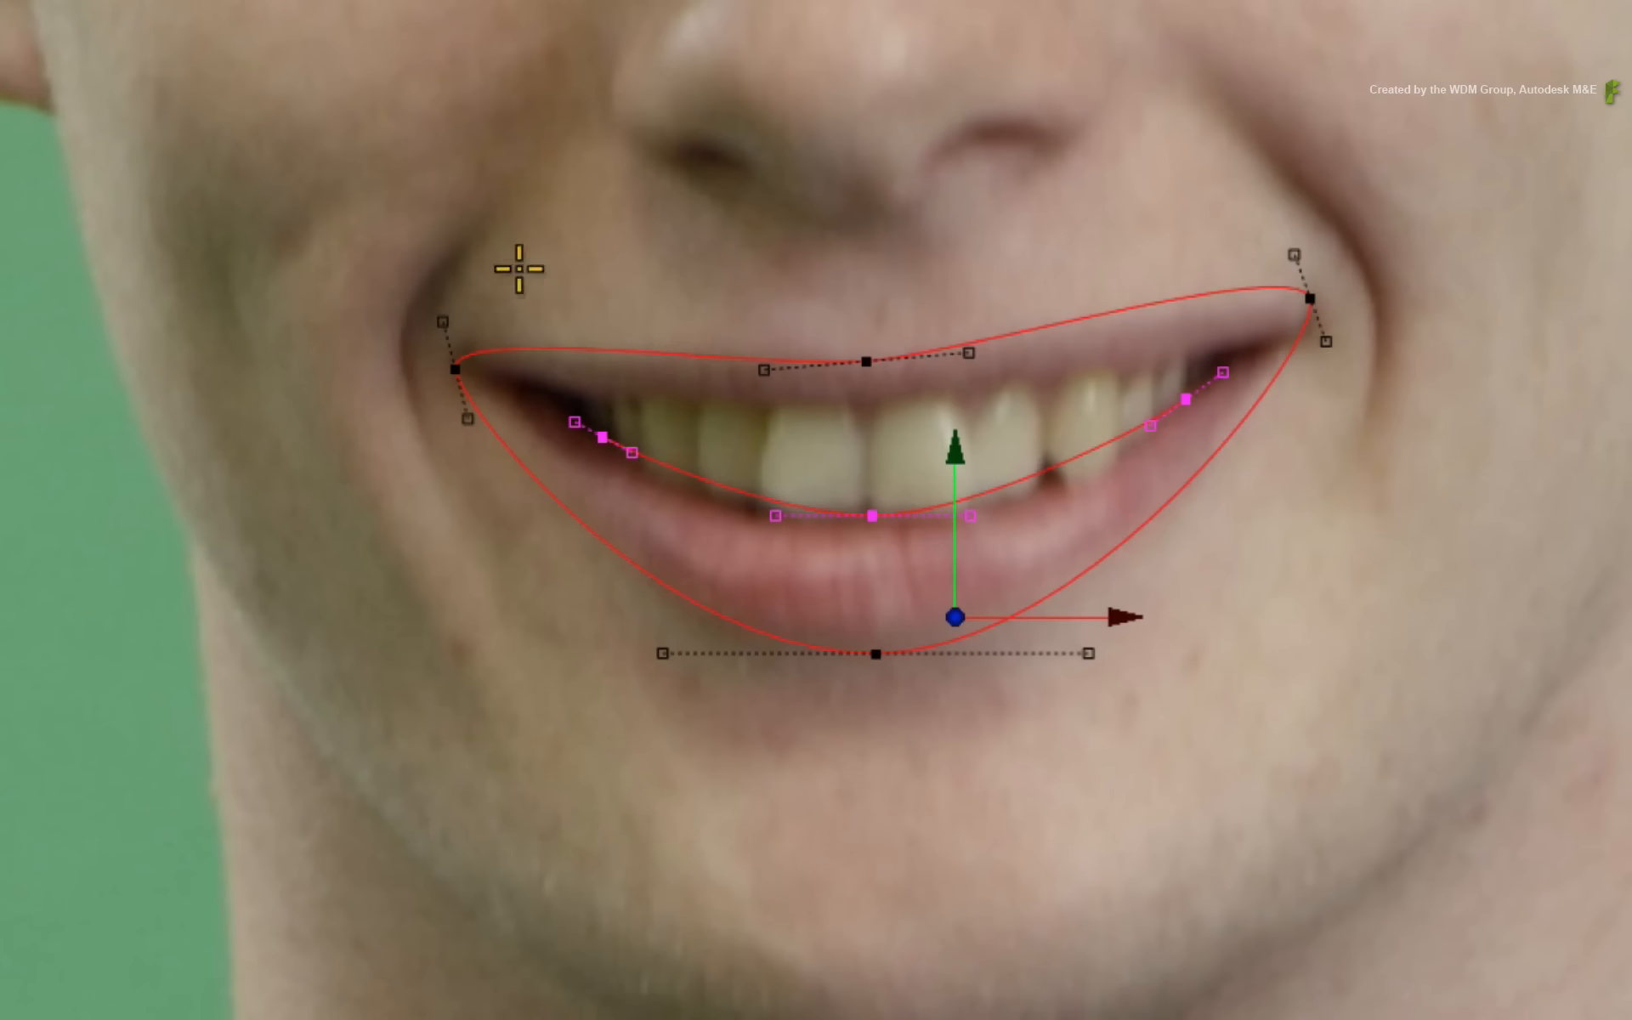
{"action": "left_click_drag", "start_coordinate": [900, 183], "coordinate": [1357, 504]}
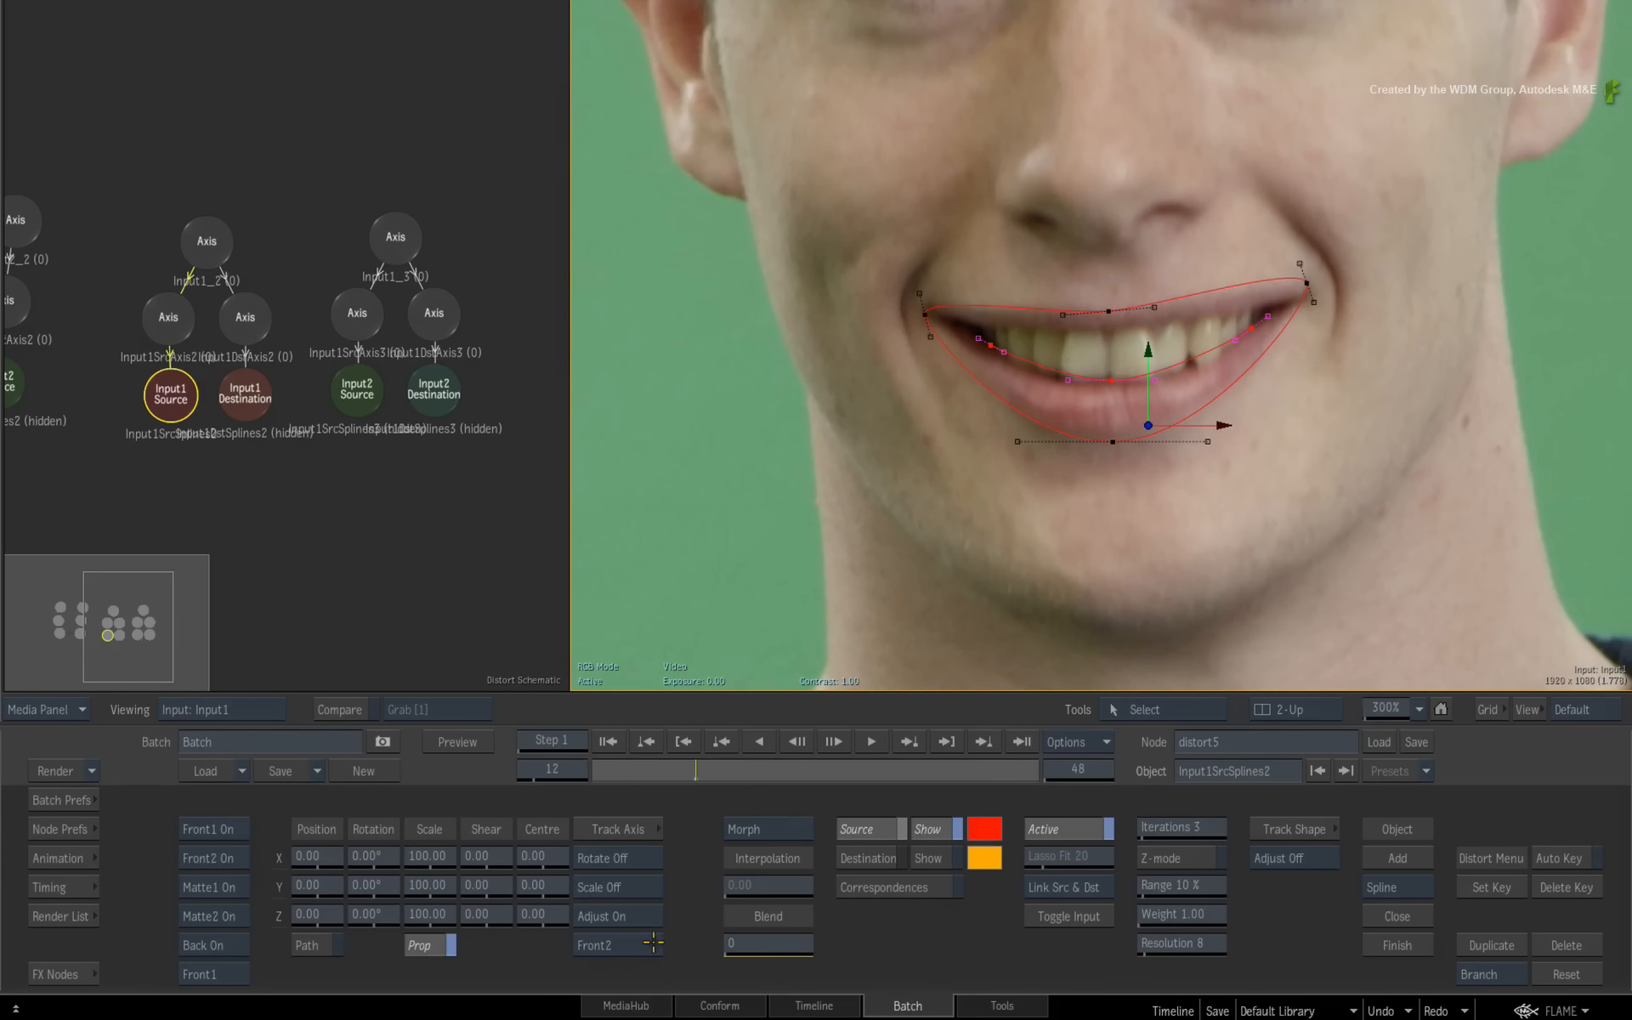
{"action": "left_click", "coordinate": [653, 942]}
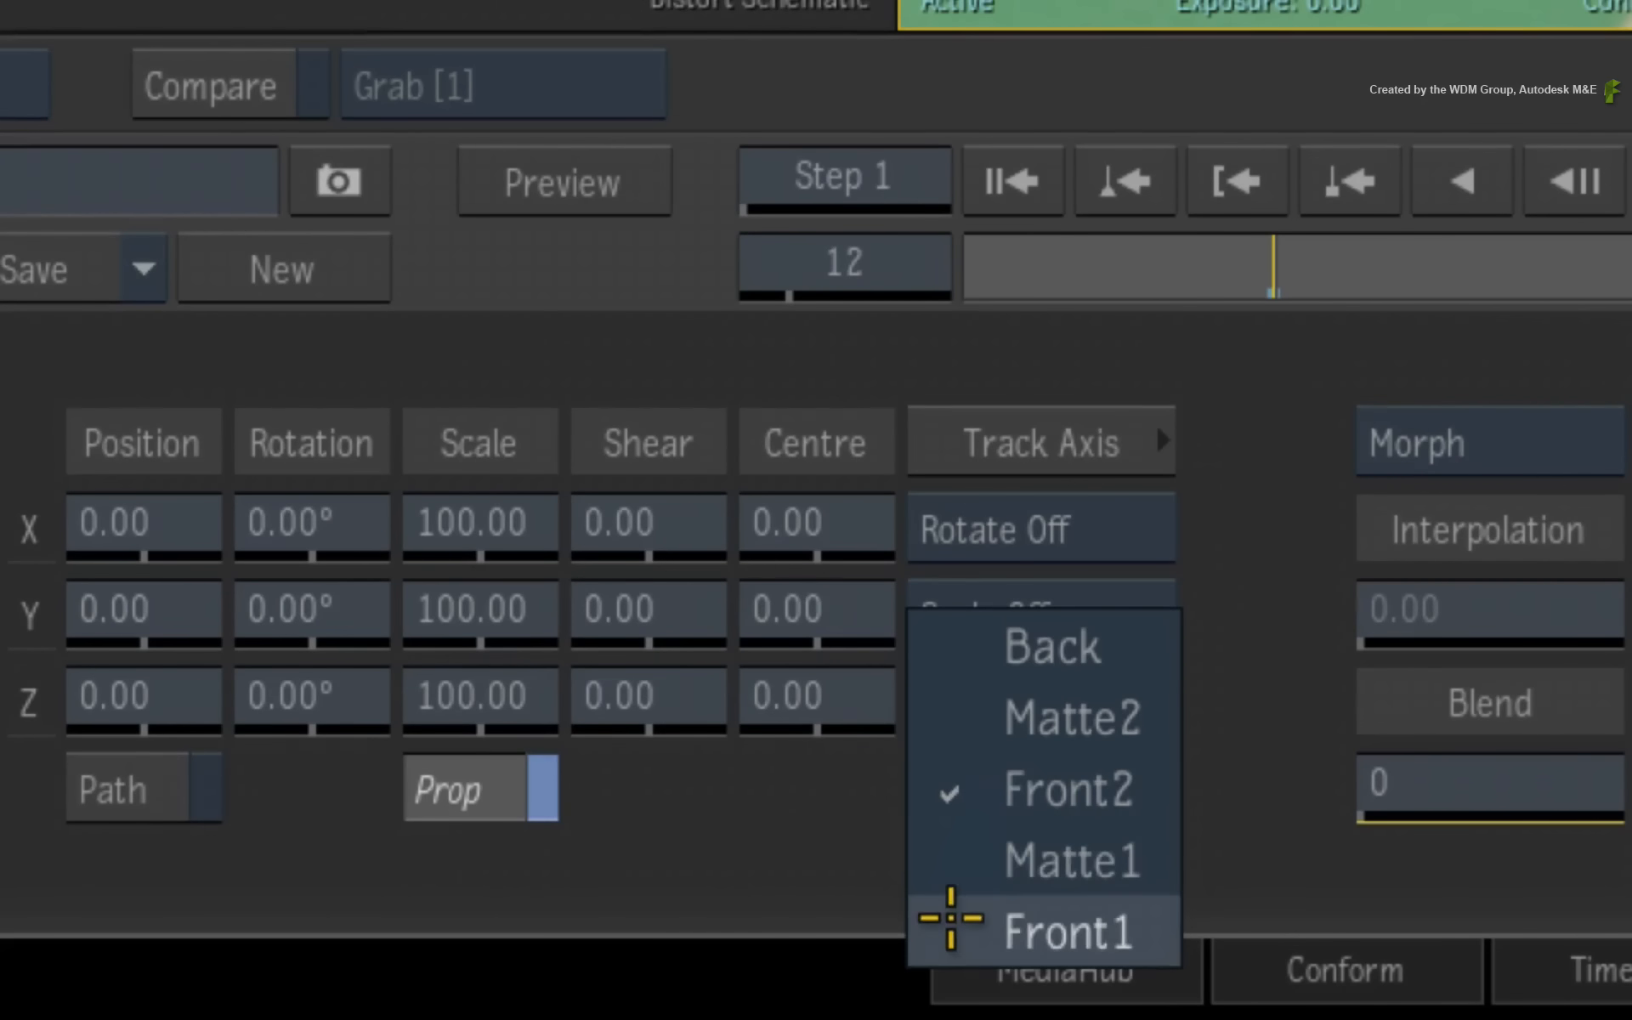
{"action": "left_click", "coordinate": [955, 923]}
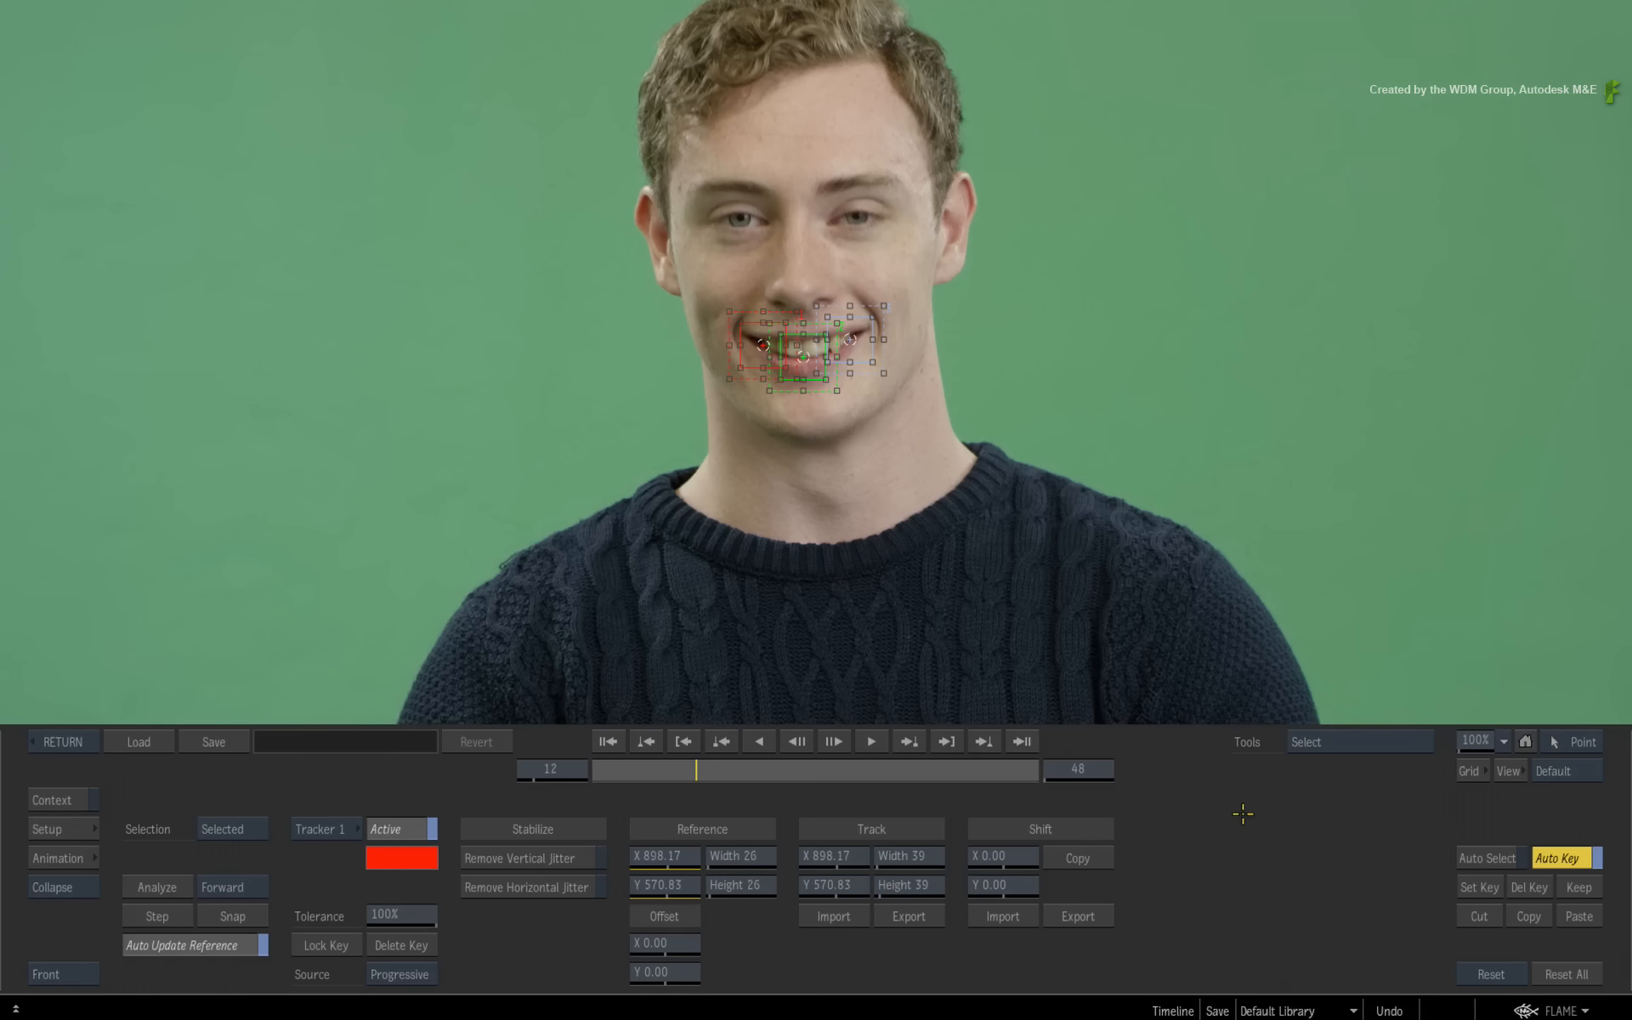
Analyze the man's three inner-lip trackers forward from frame 12 to frame 48 and return to the Distort setup
{"action": "left_click_drag", "start_coordinate": [845, 539], "coordinate": [1092, 543]}
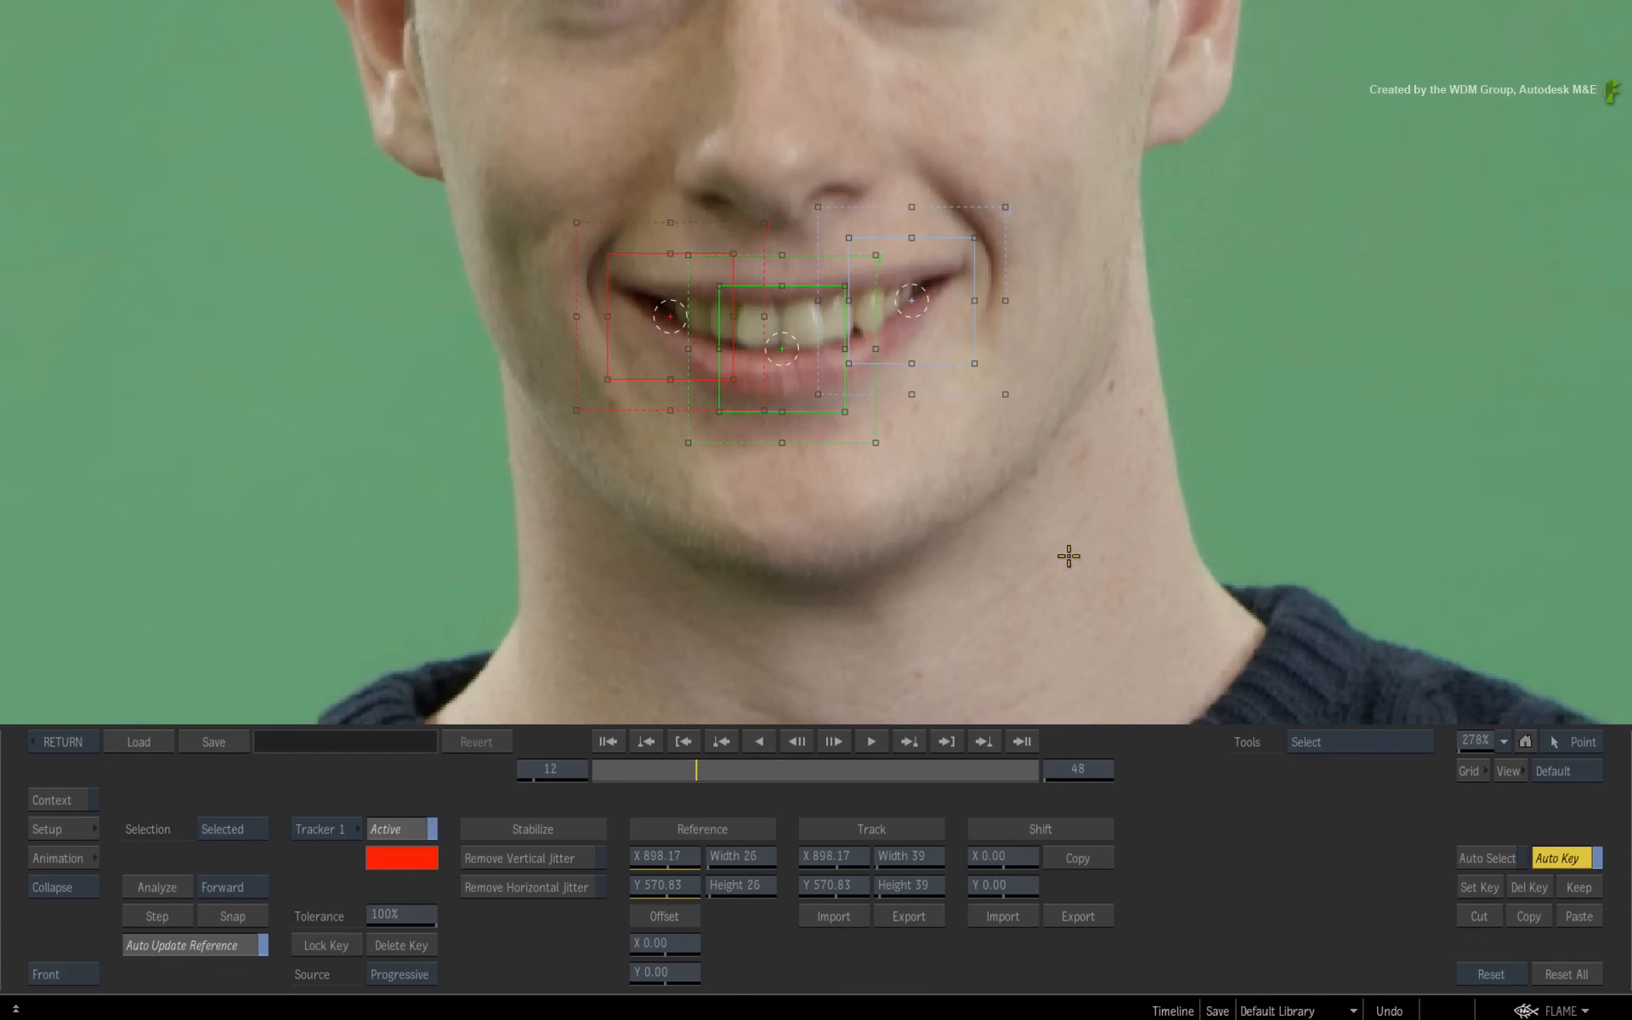
{"action": "left_click", "coordinate": [136, 887]}
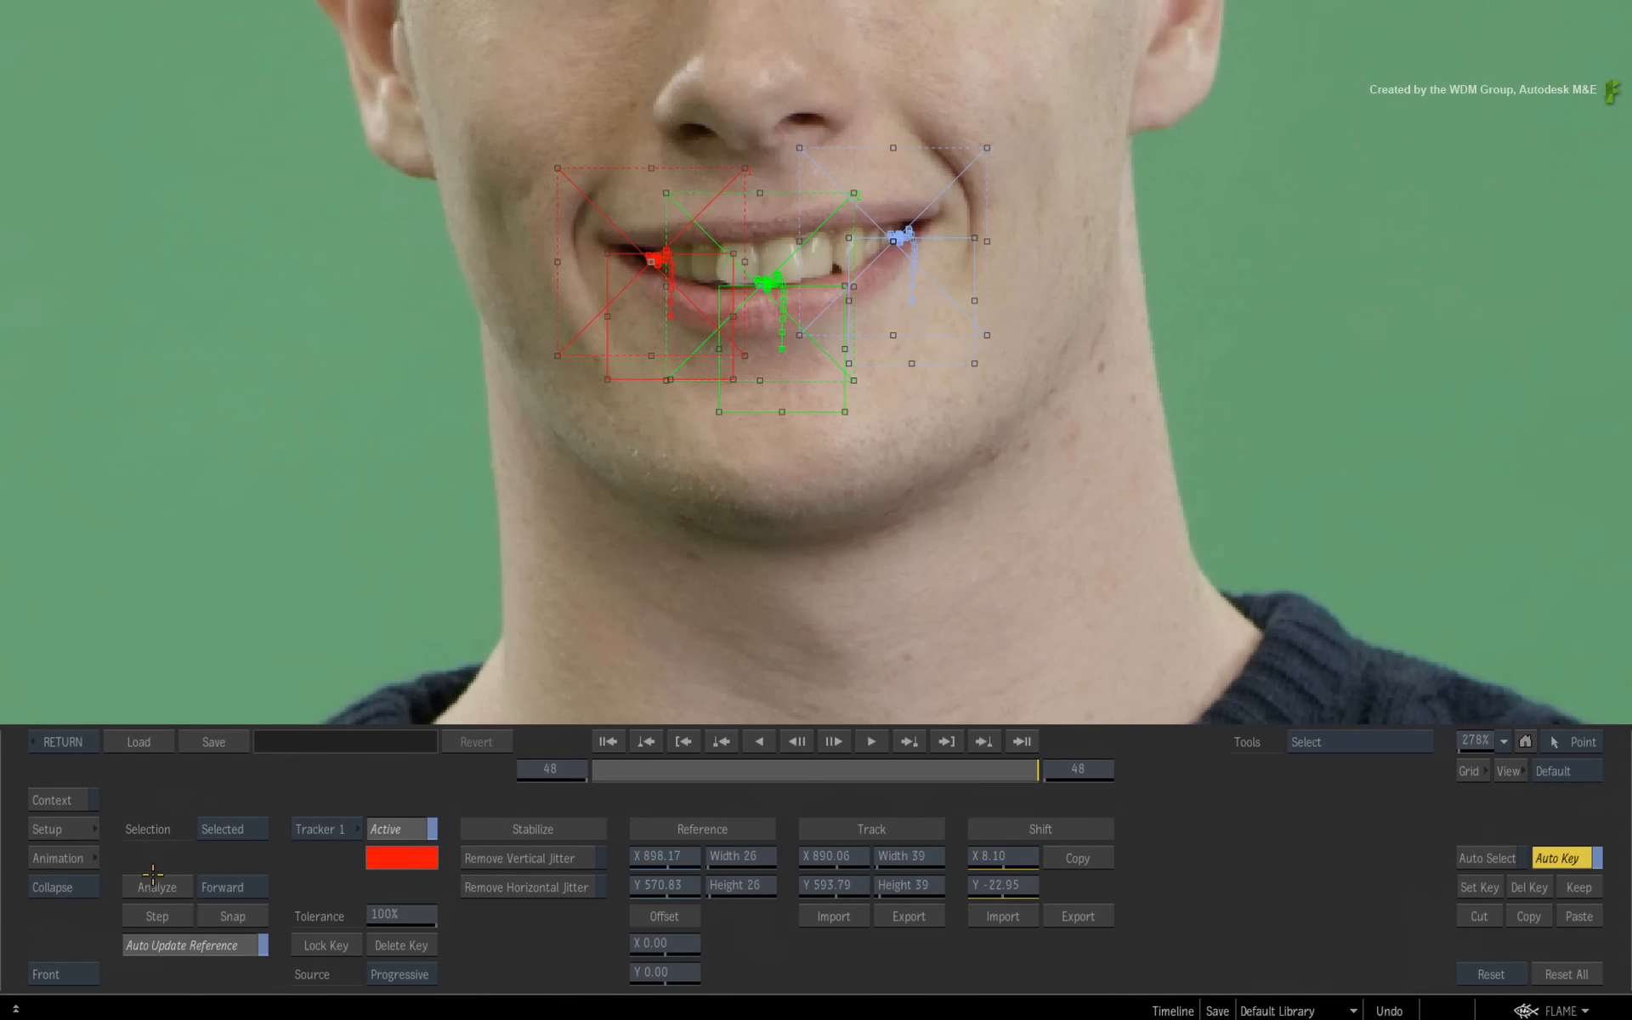
{"action": "left_click", "coordinate": [72, 742]}
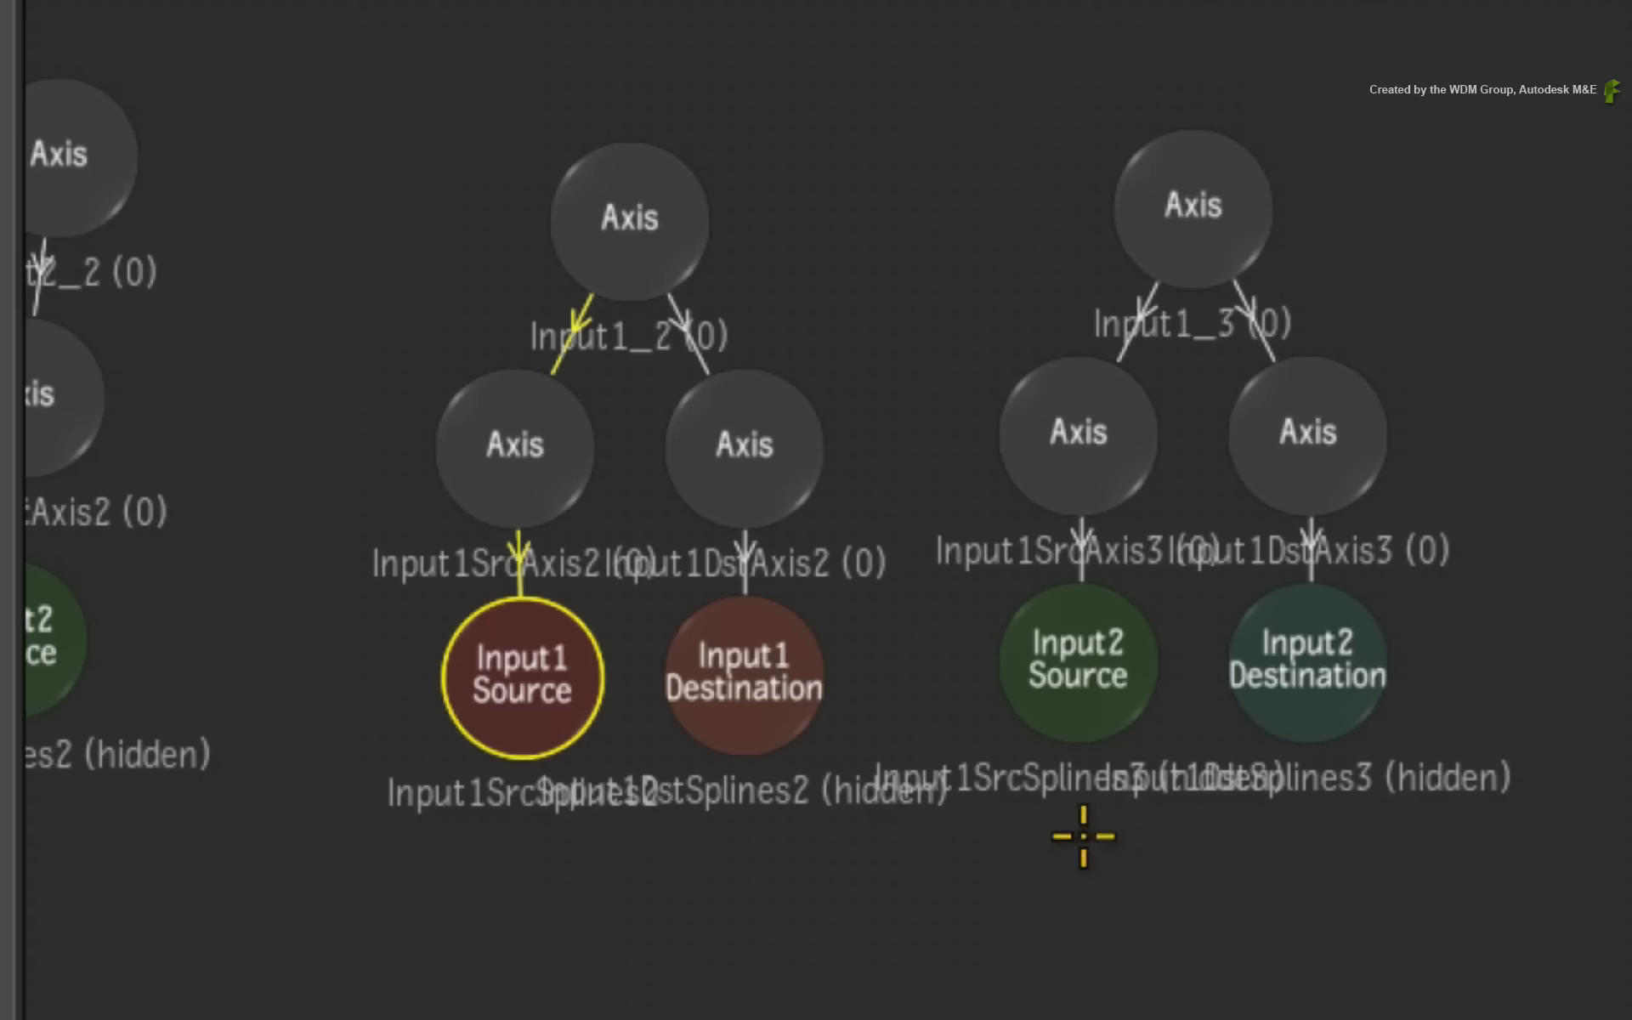
Select the duplicated Input2 Source spline and make Front2 the active input
{"action": "left_click", "coordinate": [353, 402]}
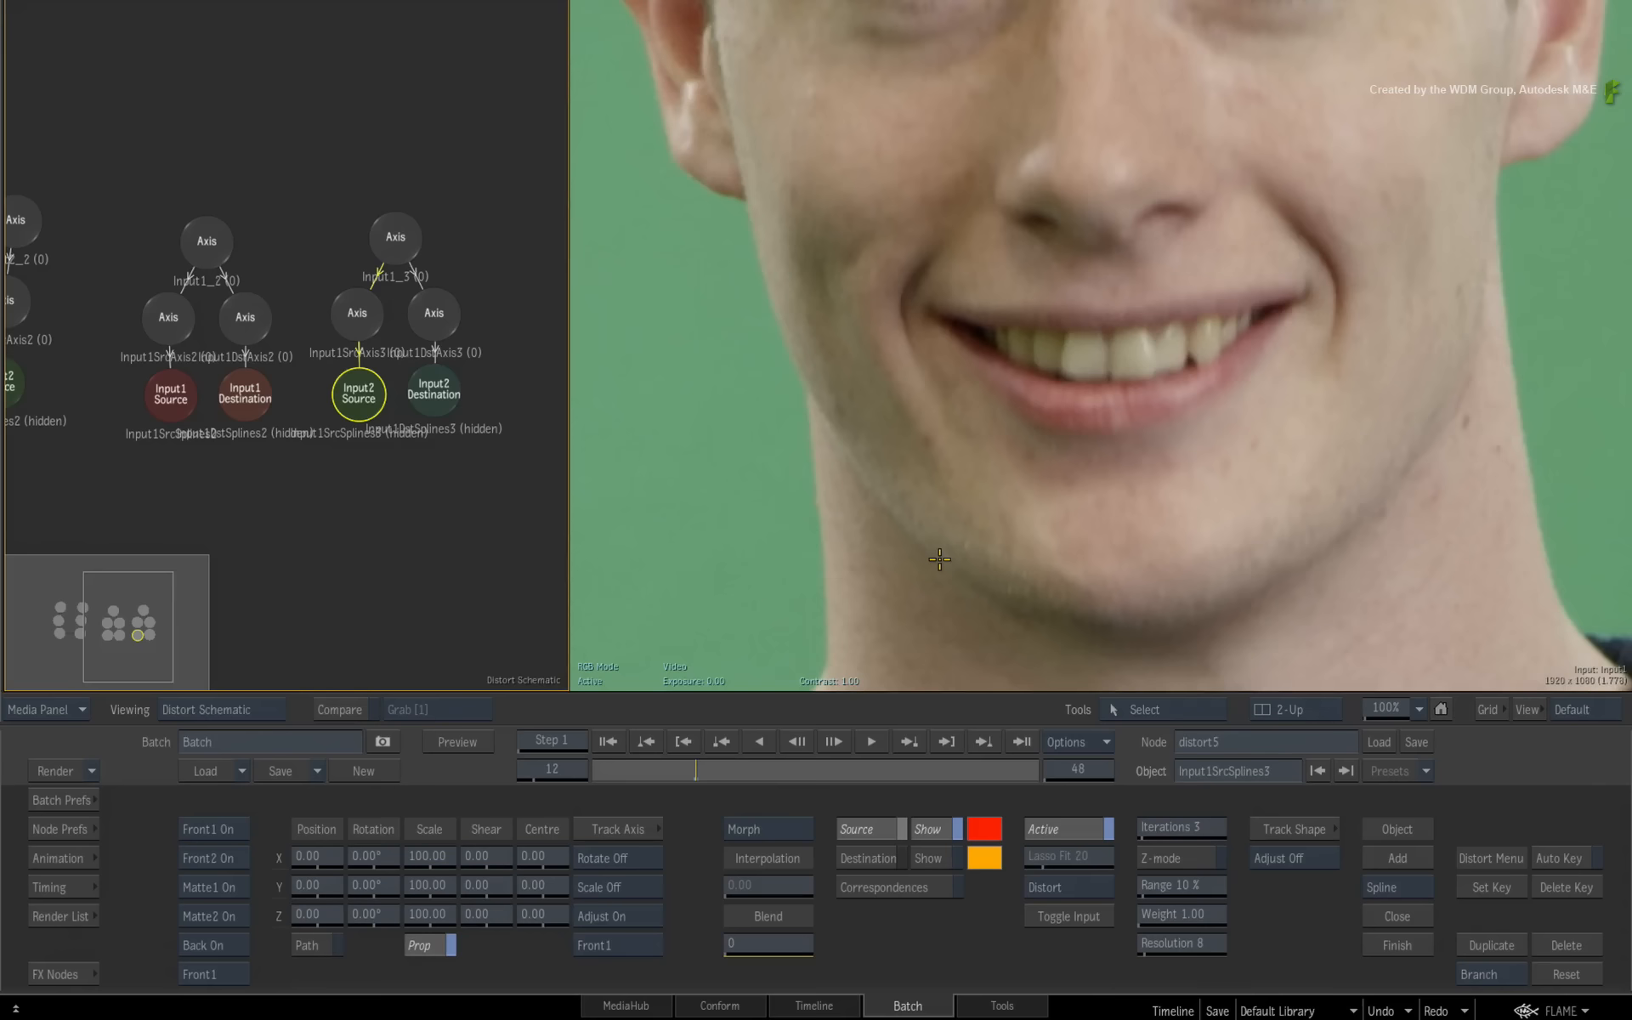
{"action": "left_click", "coordinate": [940, 559]}
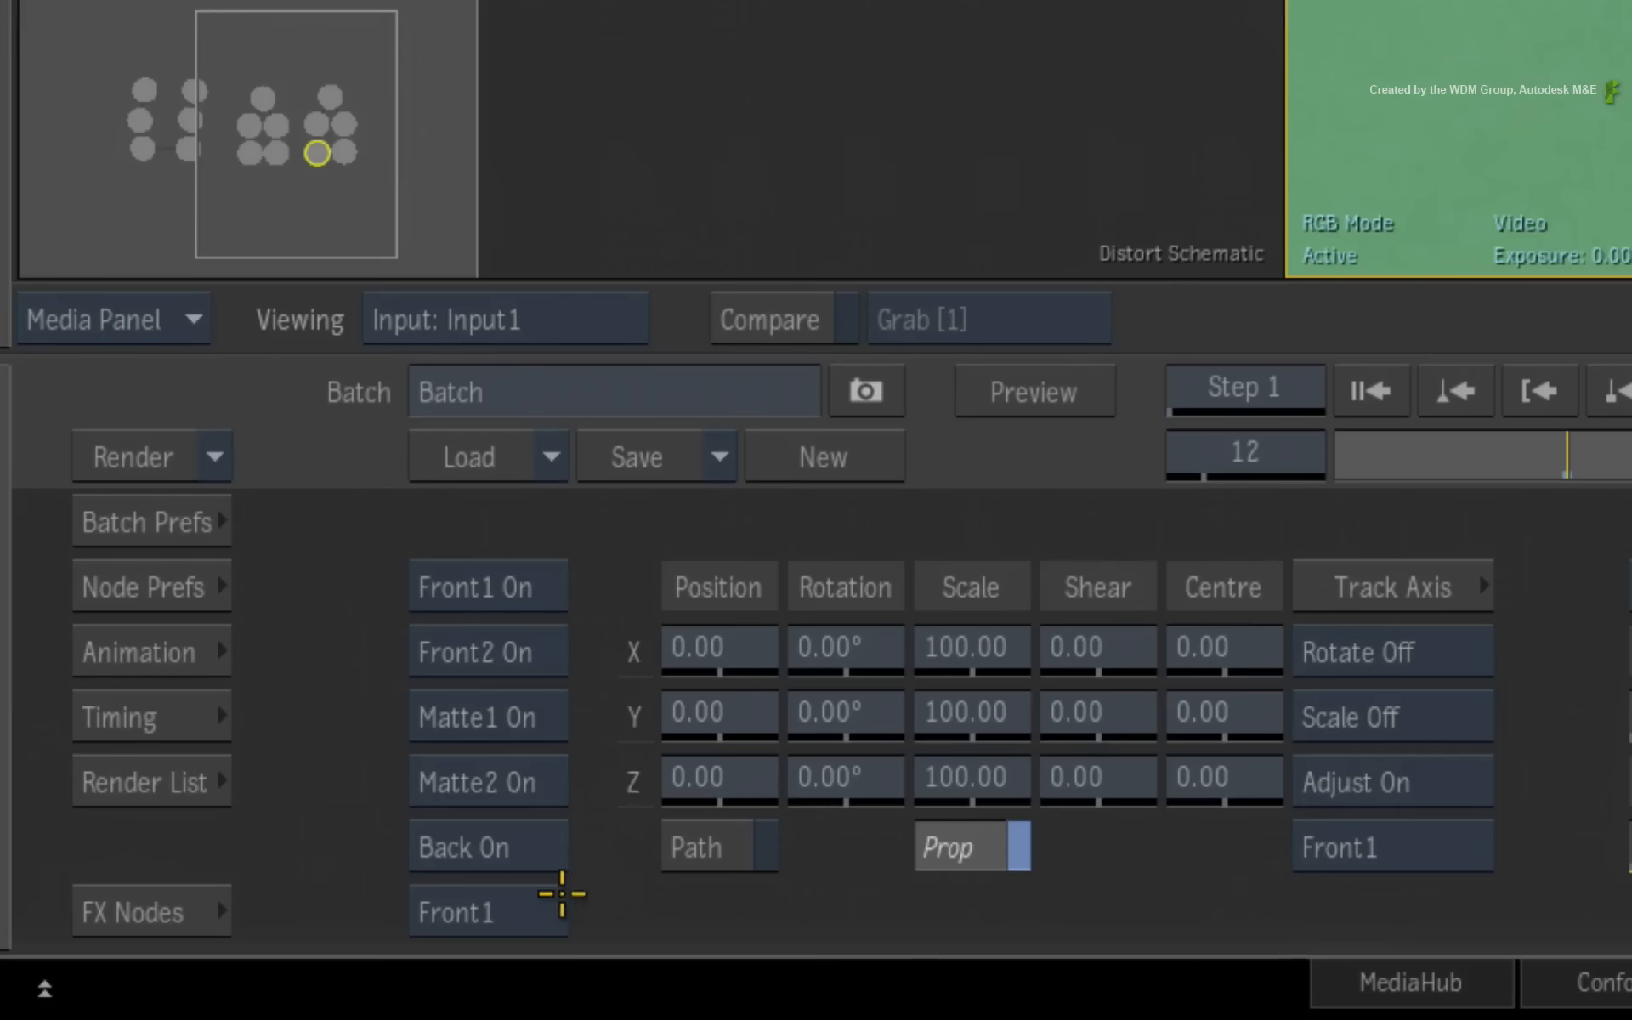
{"action": "left_click", "coordinate": [238, 971]}
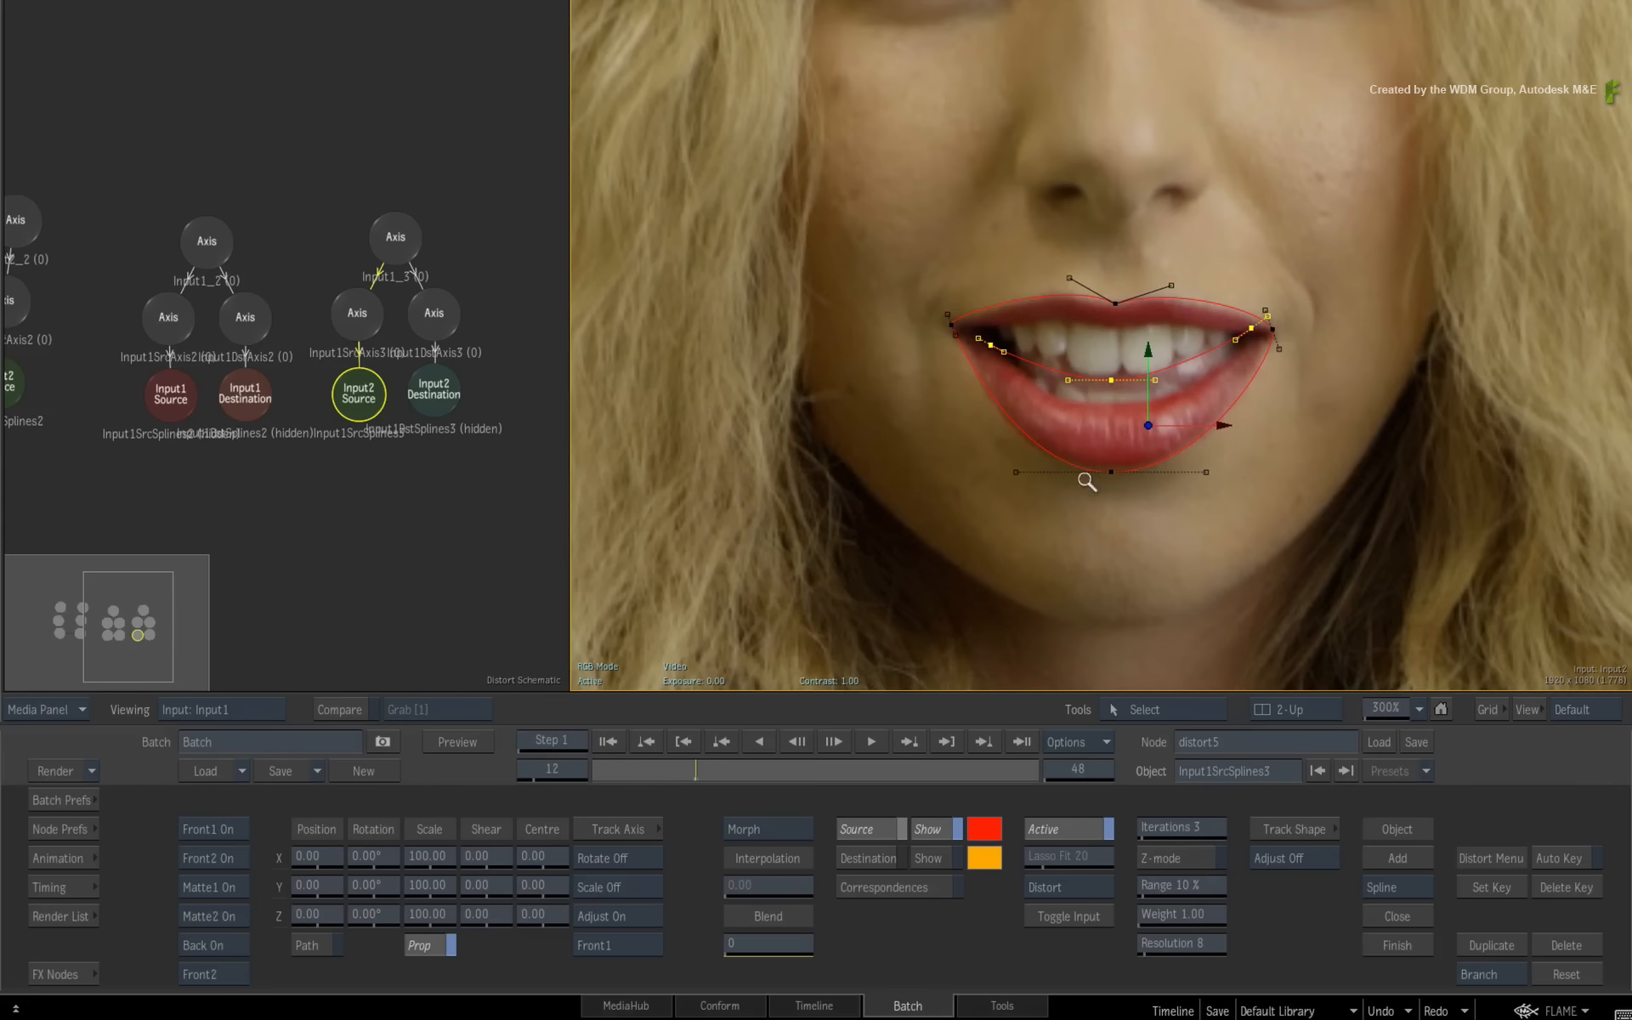
Adjust the copied inner-lip spline's points to fit inside the woman's mouth
{"action": "left_click_drag", "start_coordinate": [1047, 500], "coordinate": [1209, 506]}
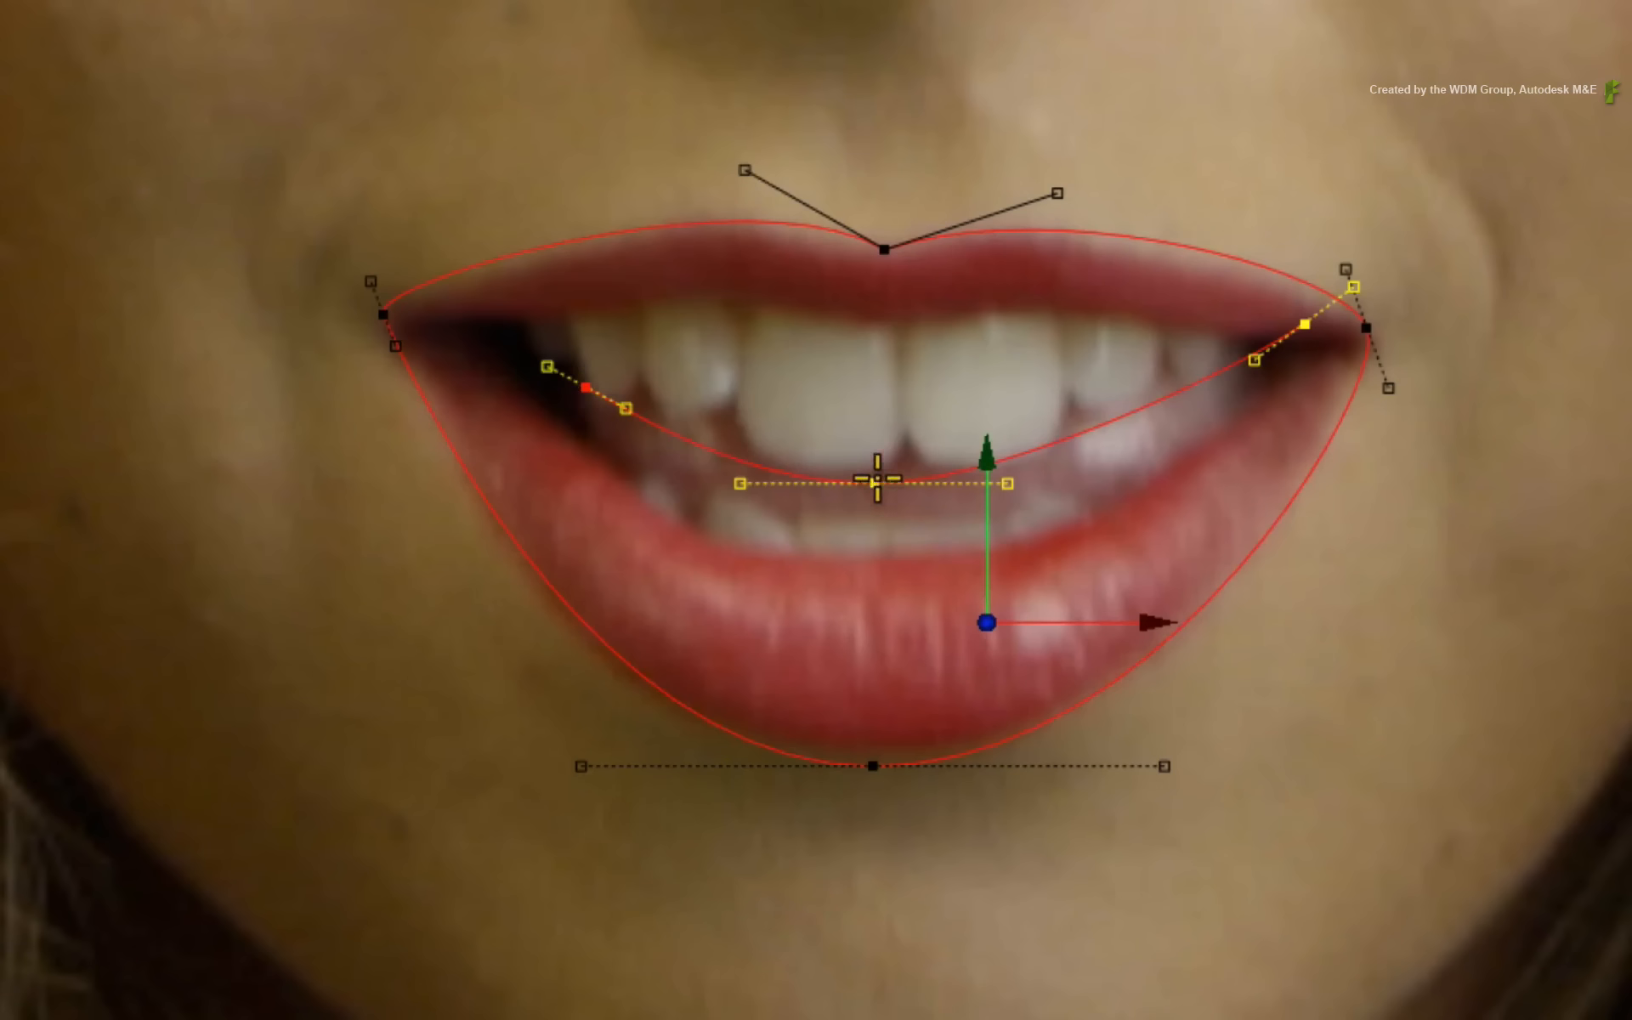
{"action": "left_click_drag", "start_coordinate": [1116, 394], "coordinate": [1133, 380]}
{"action": "left_click_drag", "start_coordinate": [1303, 326], "coordinate": [1221, 370]}
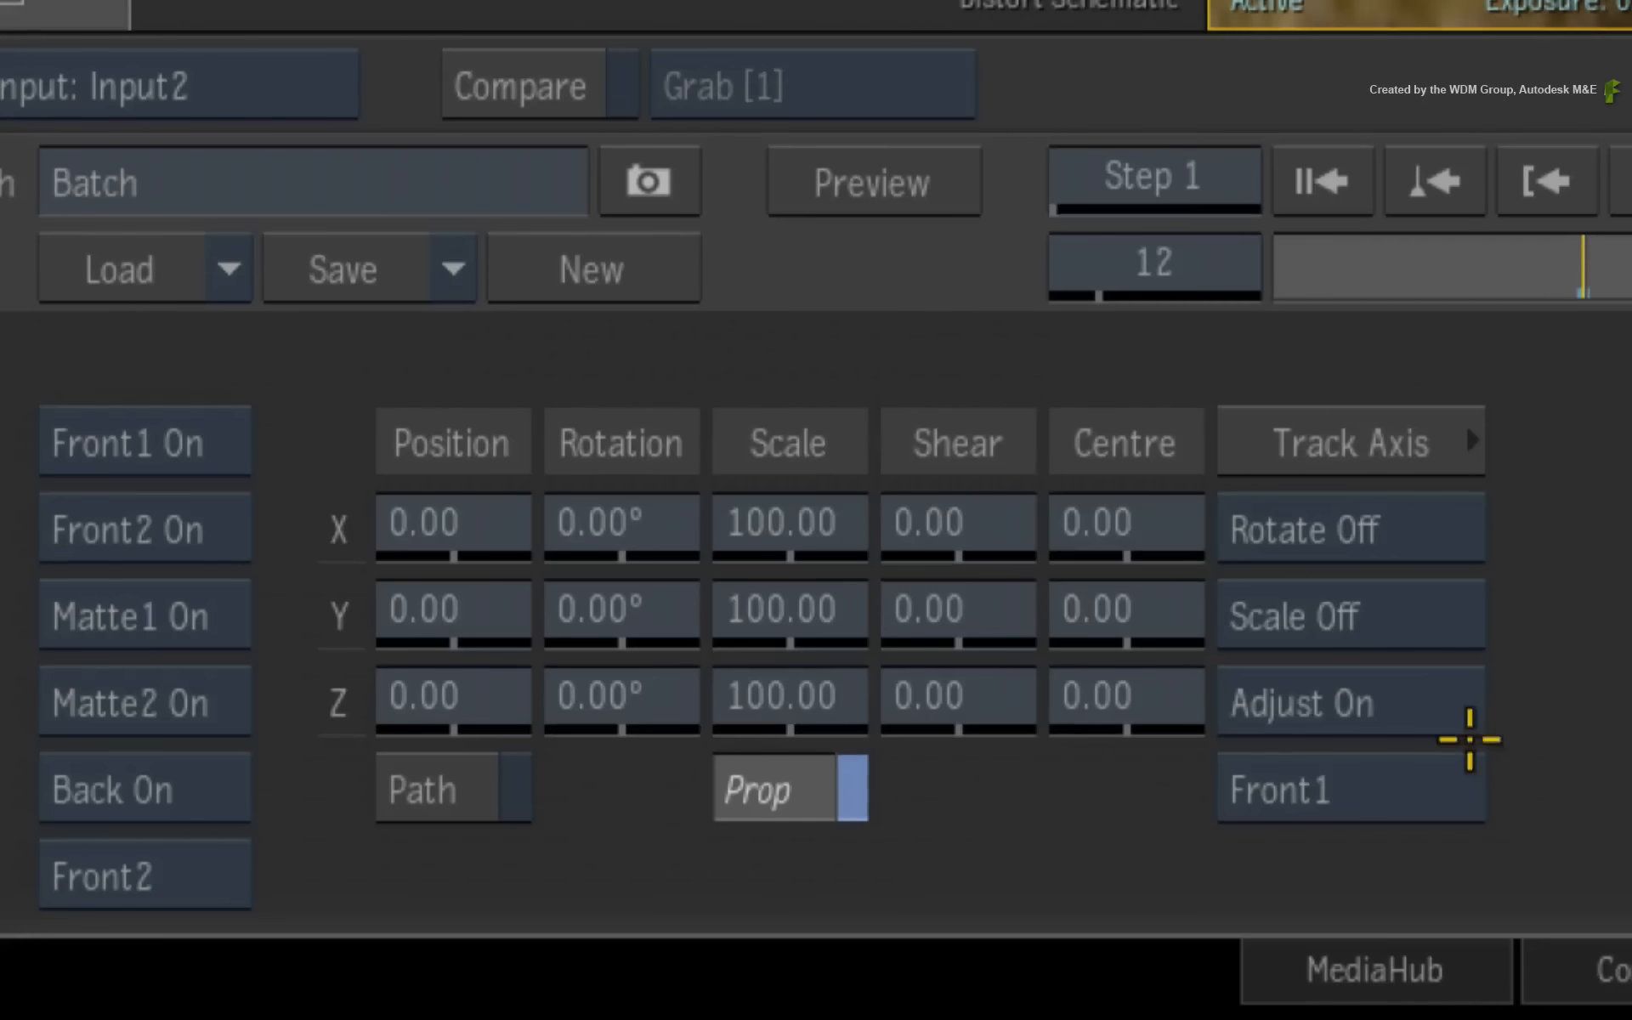
Set the tracking input to Front2 and track the woman's inner-lip spline shape forward from frame 12
{"action": "left_click", "coordinate": [645, 940]}
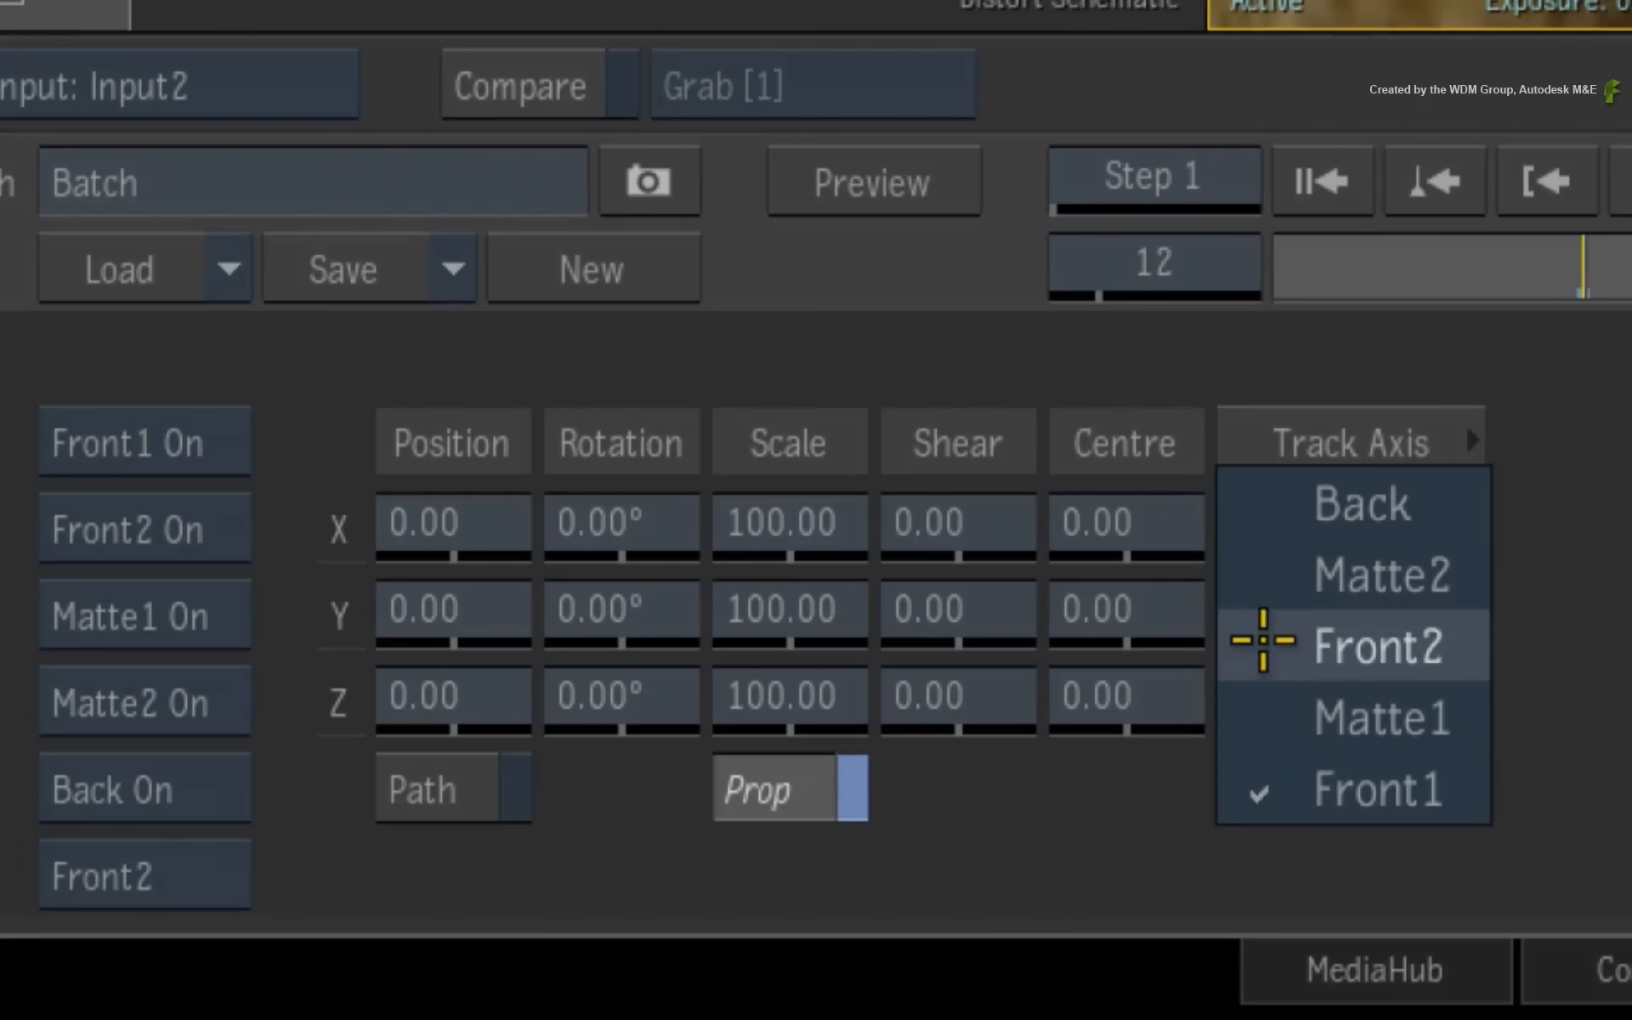
{"action": "left_click", "coordinate": [1263, 640]}
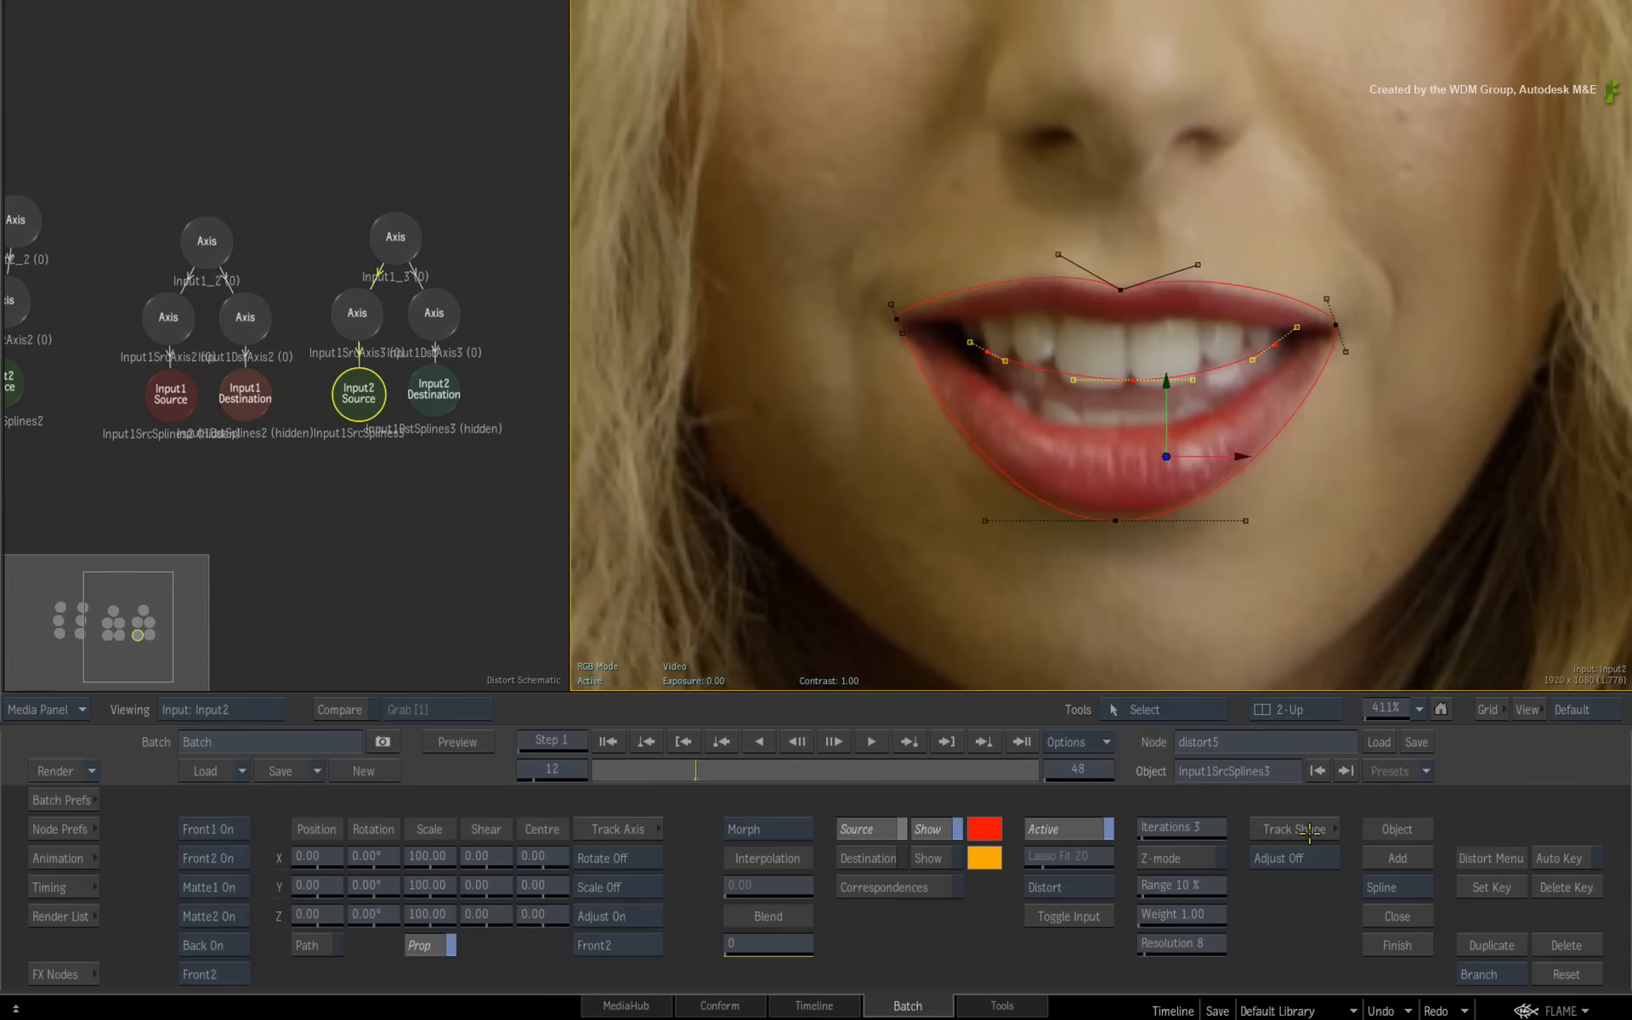
{"action": "left_click", "coordinate": [1309, 832]}
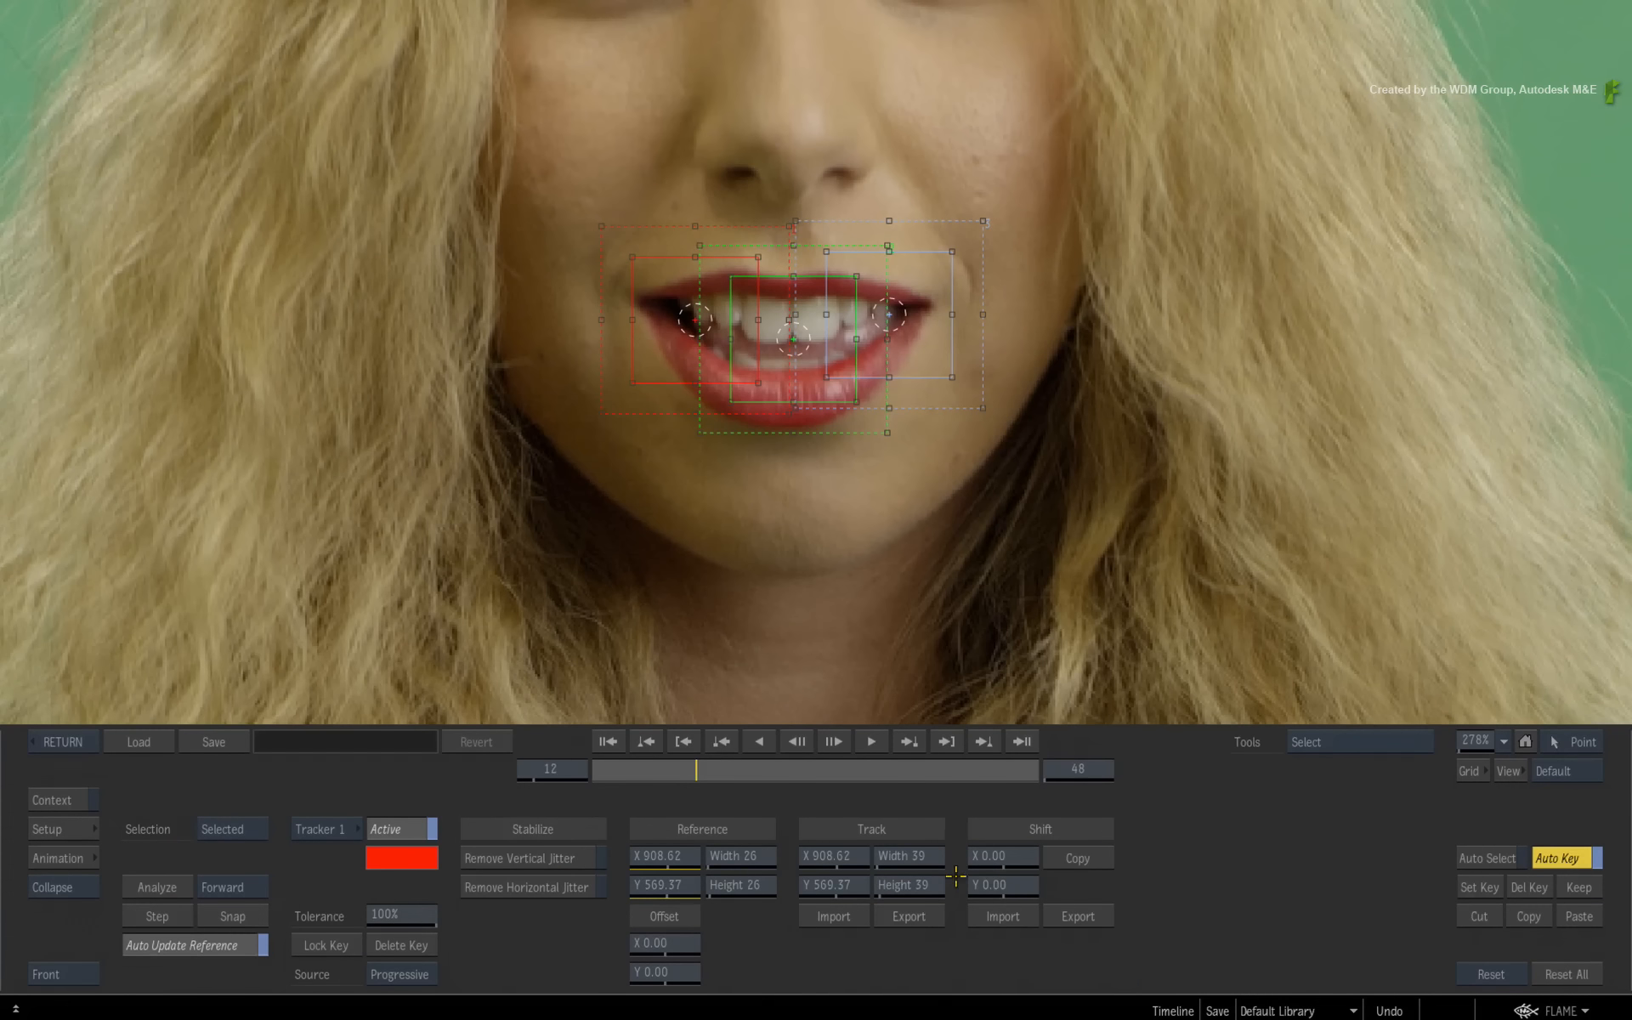
{"action": "left_click", "coordinate": [148, 886]}
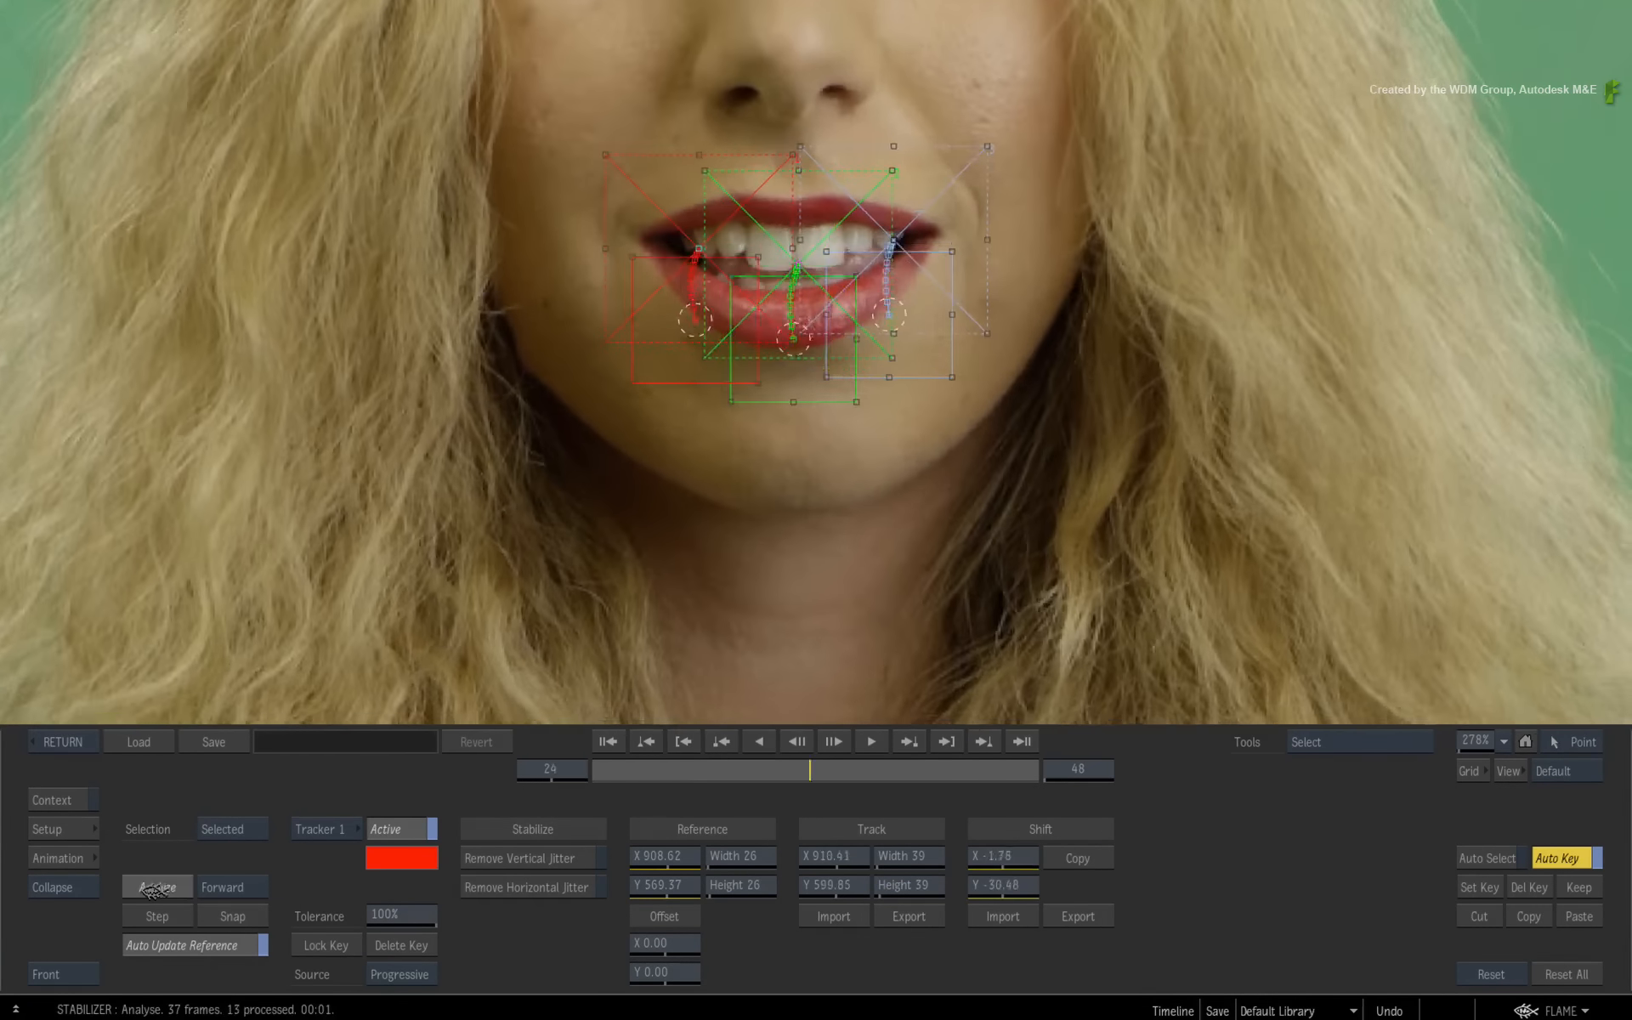
{"action": "left_click", "coordinate": [73, 738]}
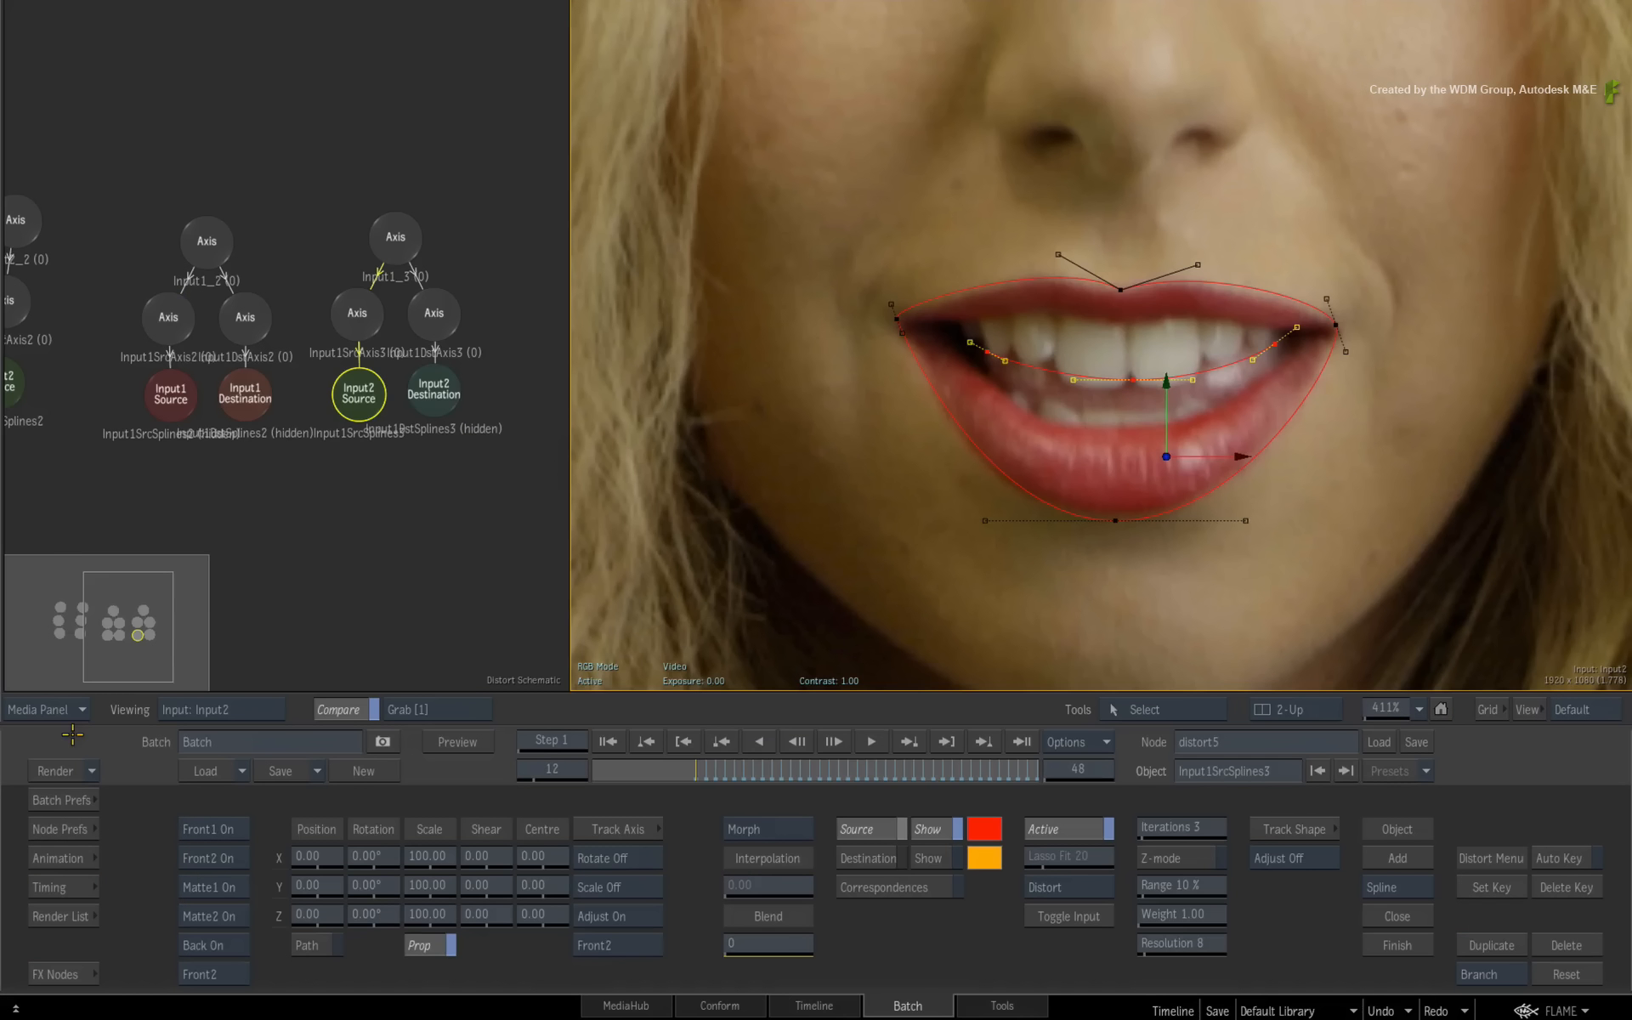
Return to frame 12 and link the new Input1 Source splines to the Input2 Source splines
{"action": "mouse_move", "coordinate": [721, 765]}
{"action": "left_mouse_down"}
{"action": "mouse_move", "coordinate": [970, 769]}
{"action": "mouse_move", "coordinate": [694, 773]}
{"action": "left_mouse_up"}
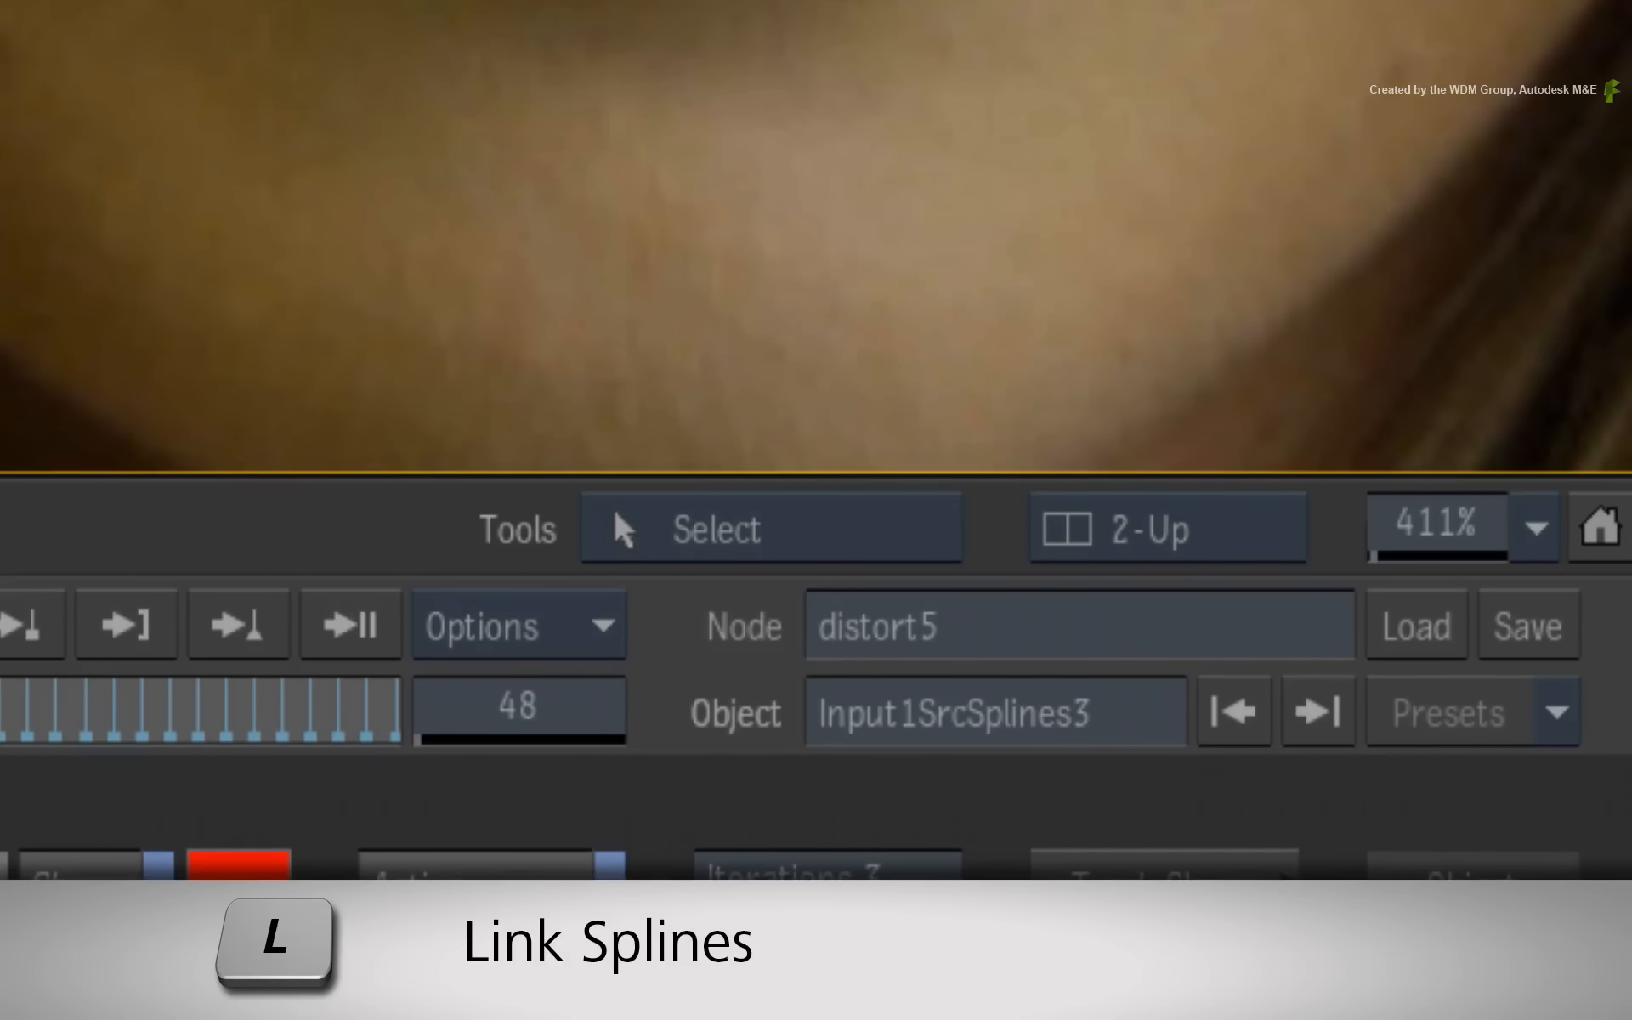
{"action": "key", "text": "l"}
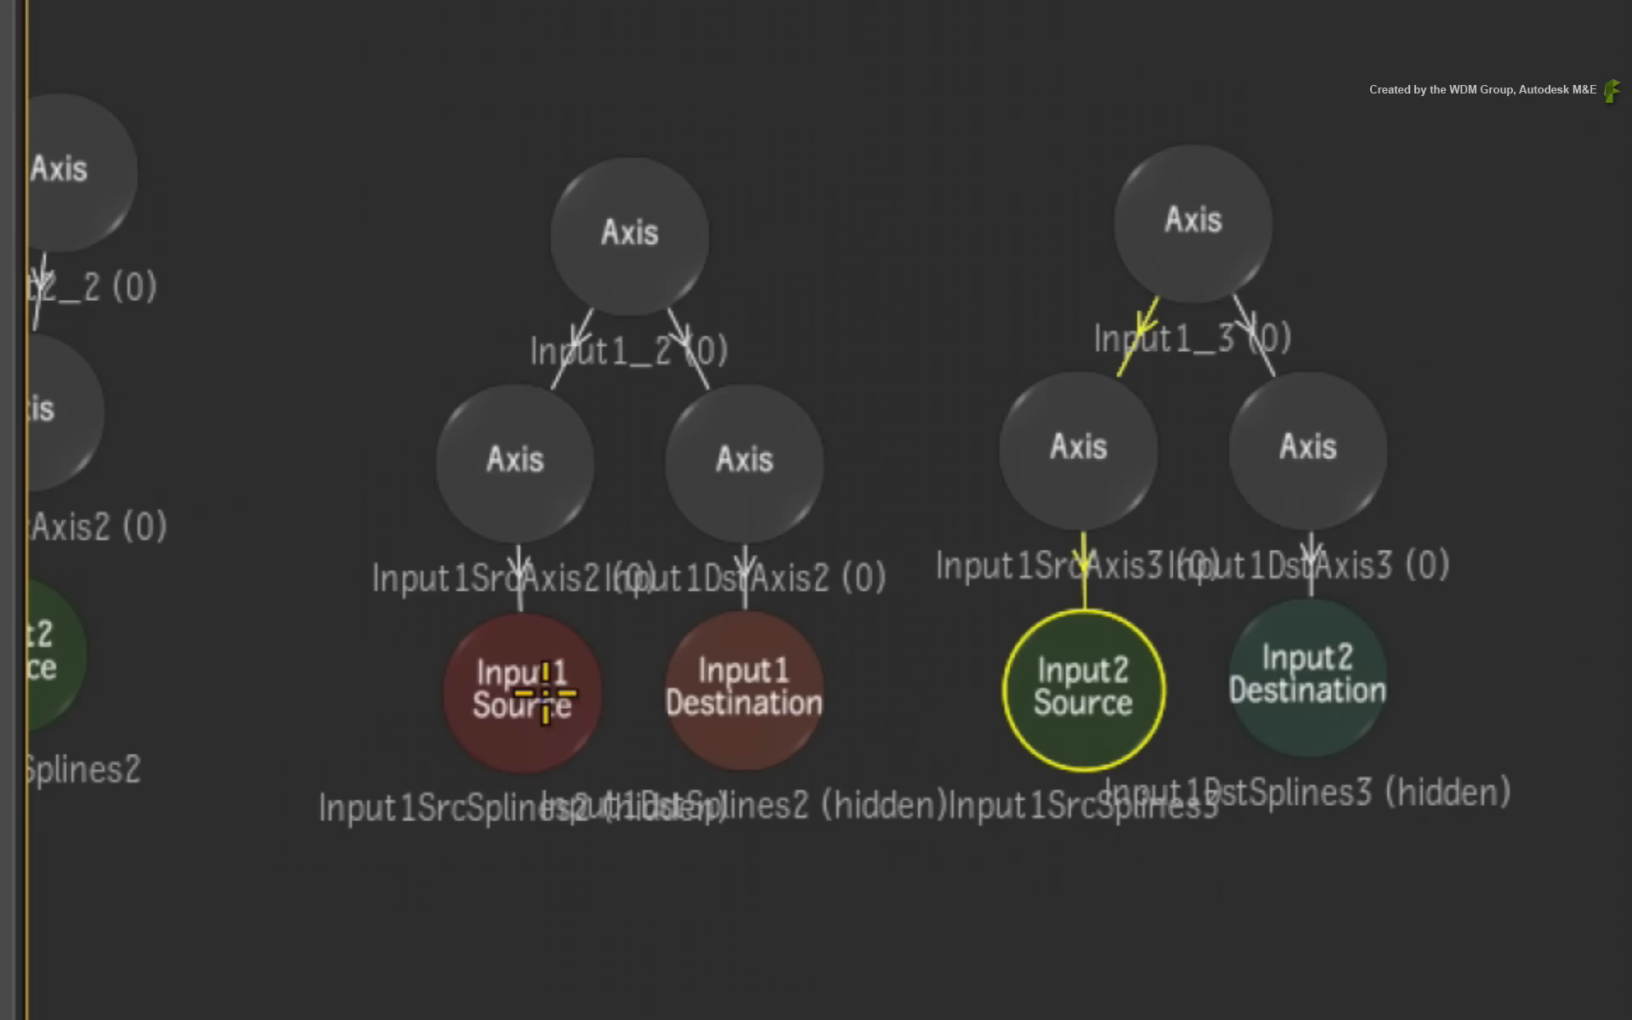
{"action": "left_click_drag", "start_coordinate": [545, 695], "coordinate": [1113, 664]}
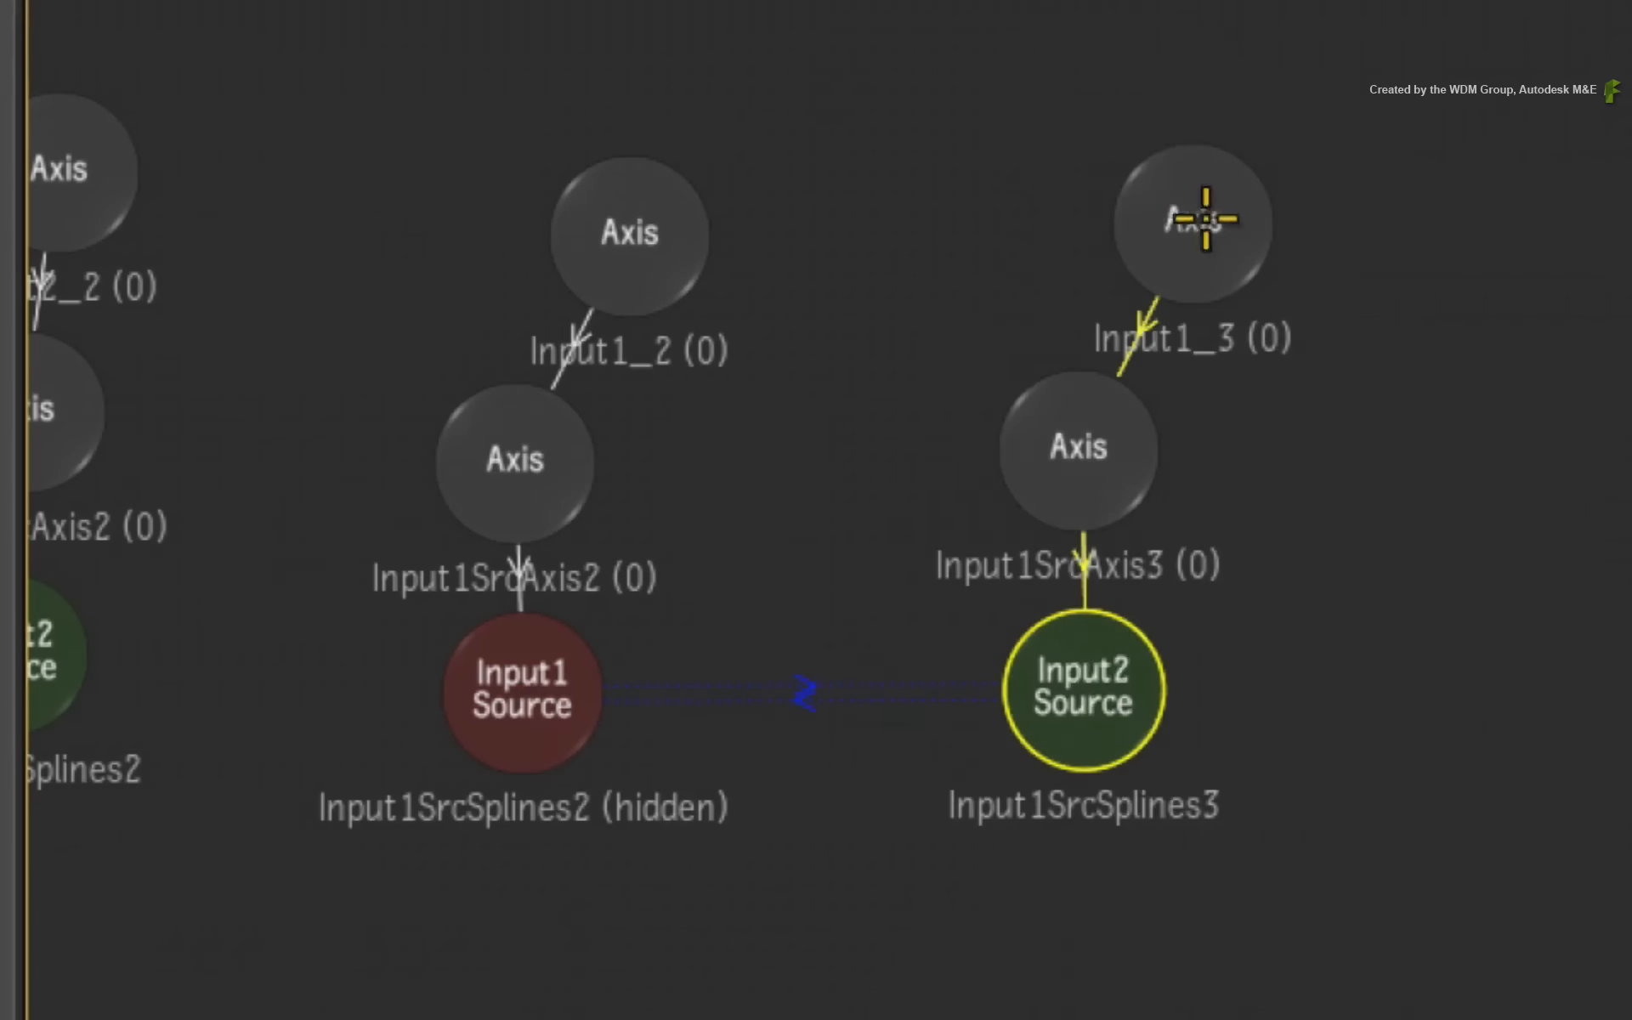
Rearrange the Input1_2 and Input1_3 axis hierarchies into two tidy columns in the schematic
{"action": "left_click_drag", "start_coordinate": [1195, 219], "coordinate": [1063, 251]}
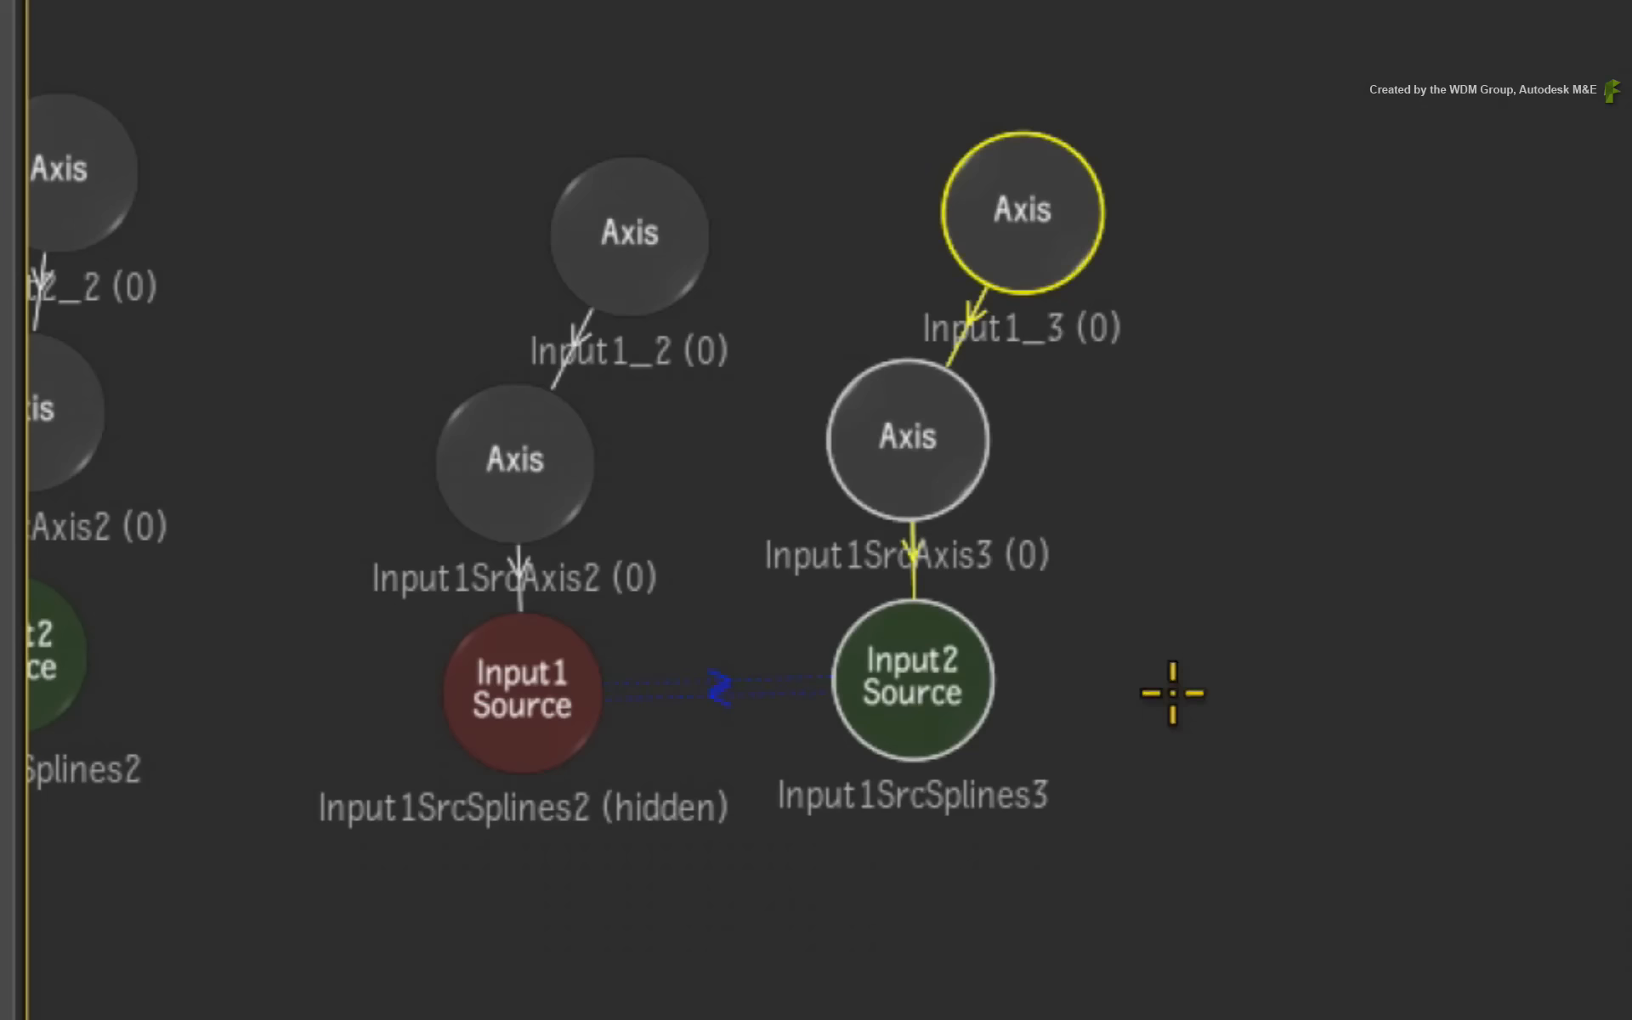
{"action": "left_click_drag", "start_coordinate": [624, 237], "coordinate": [554, 207]}
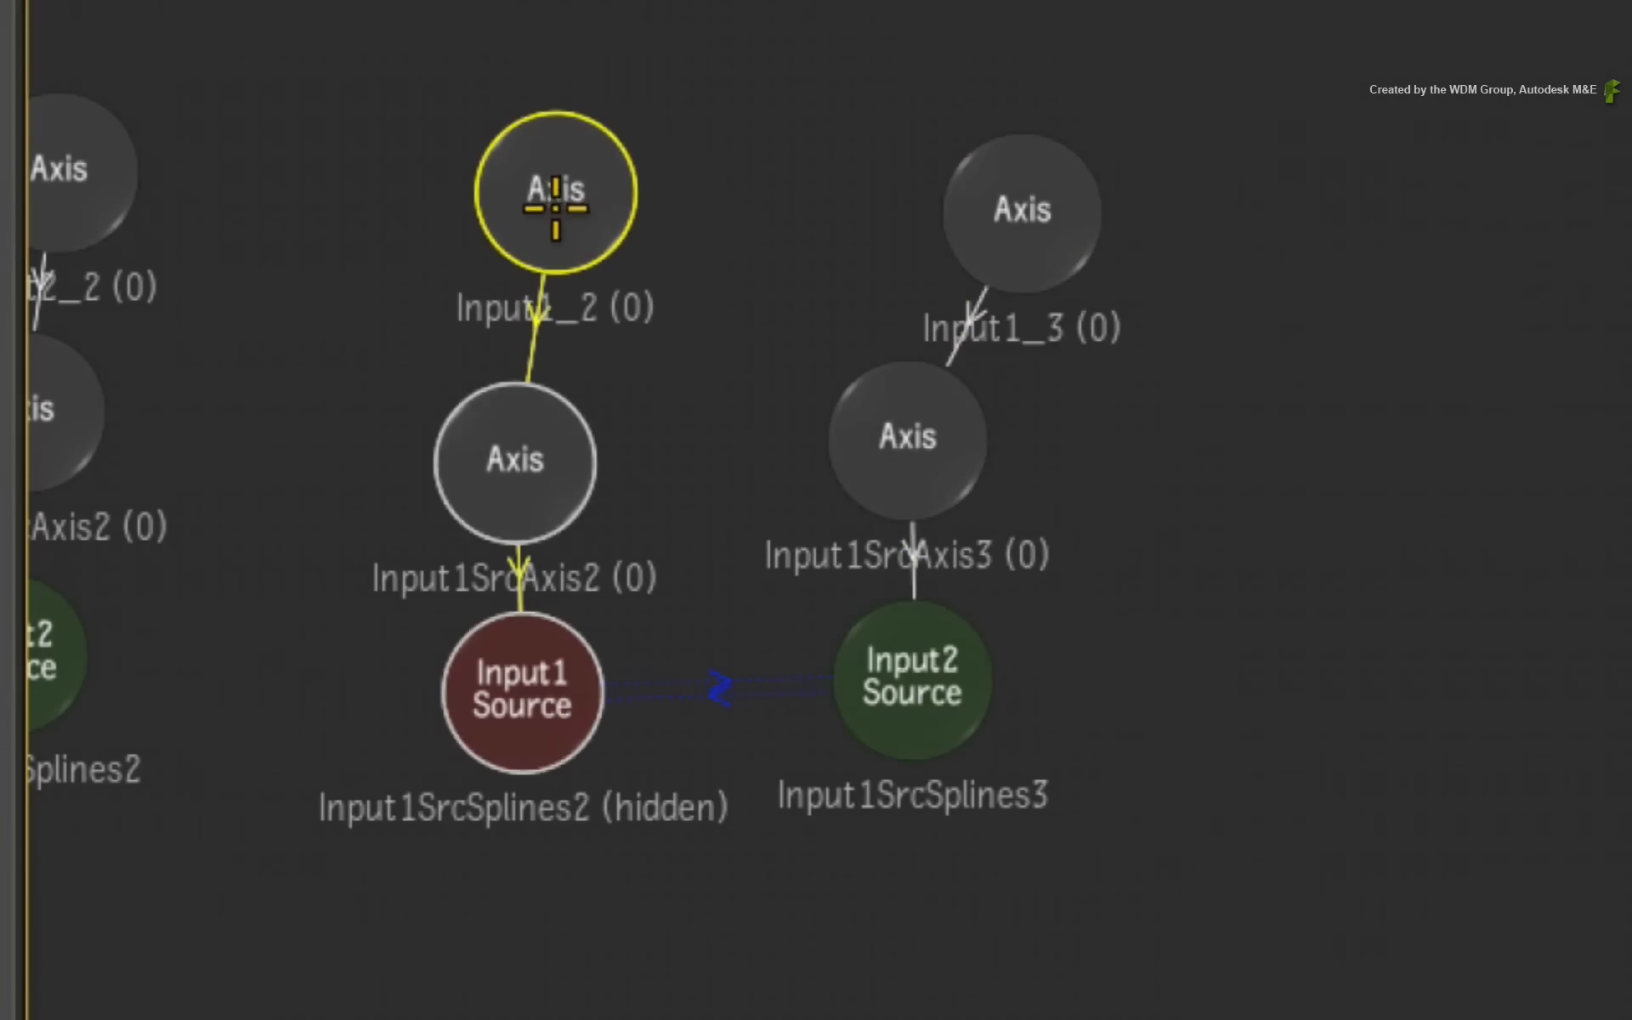
{"action": "left_click_drag", "start_coordinate": [958, 208], "coordinate": [896, 211]}
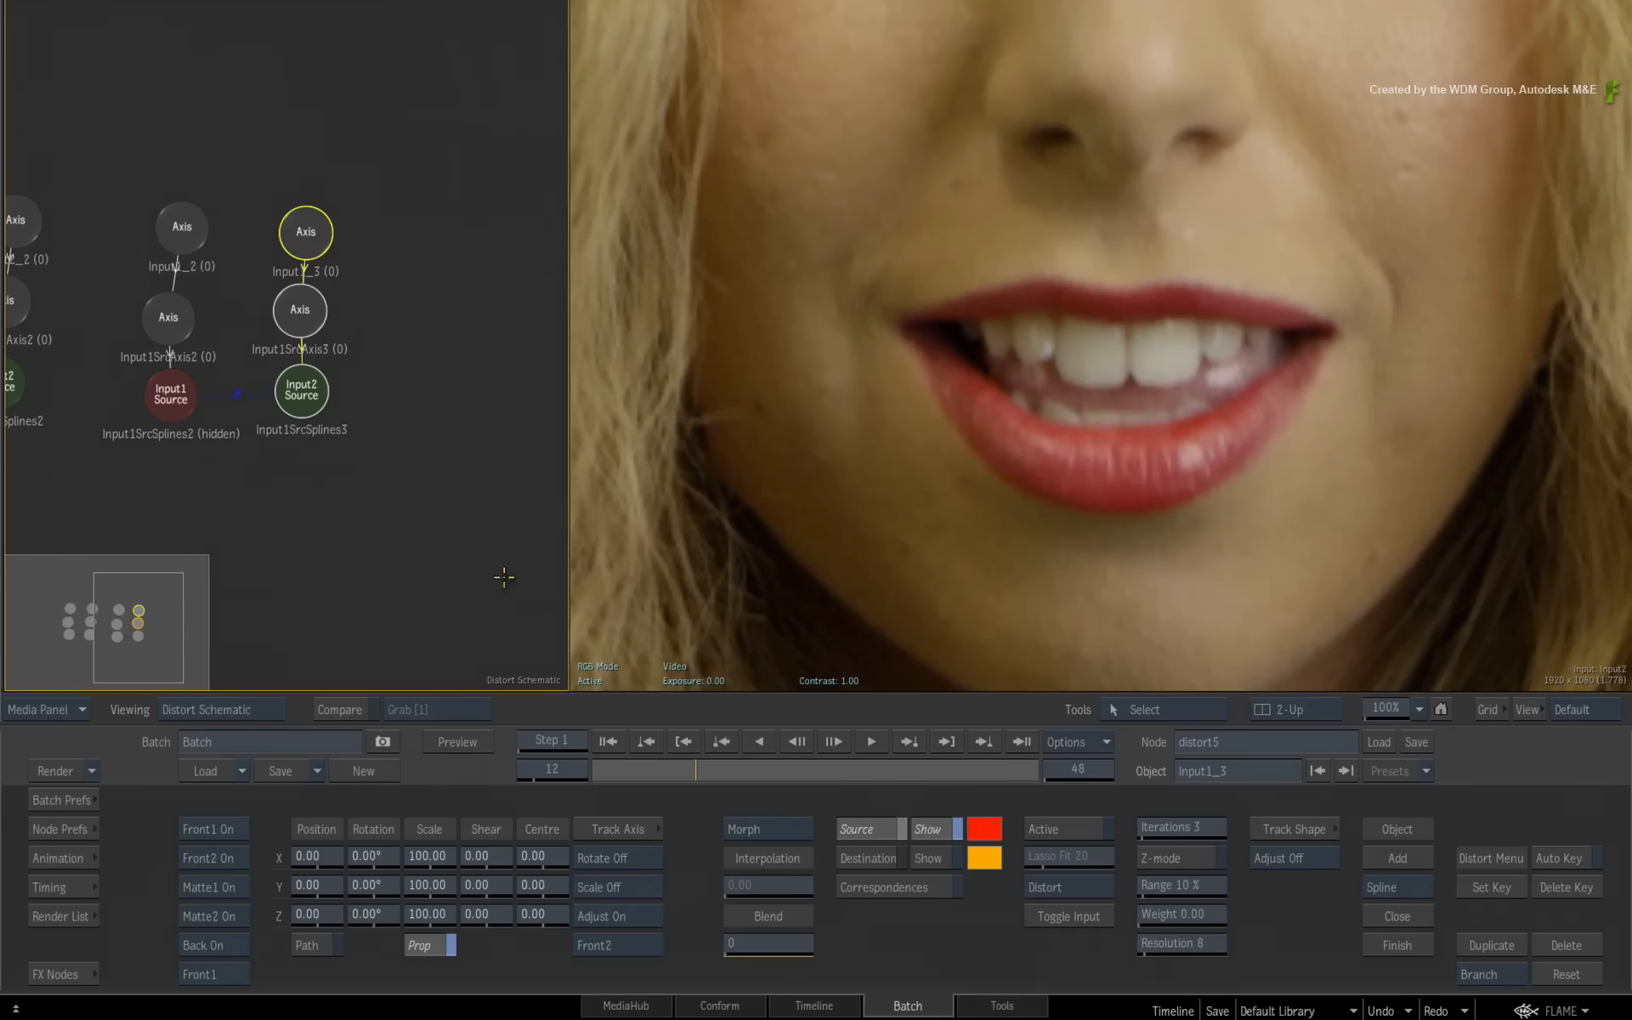
Enable Auto Key for the Input1 Source splines and key the morph interpolation at 0 on frame 12 and 100 on frame 36
{"action": "left_click", "coordinate": [154, 415]}
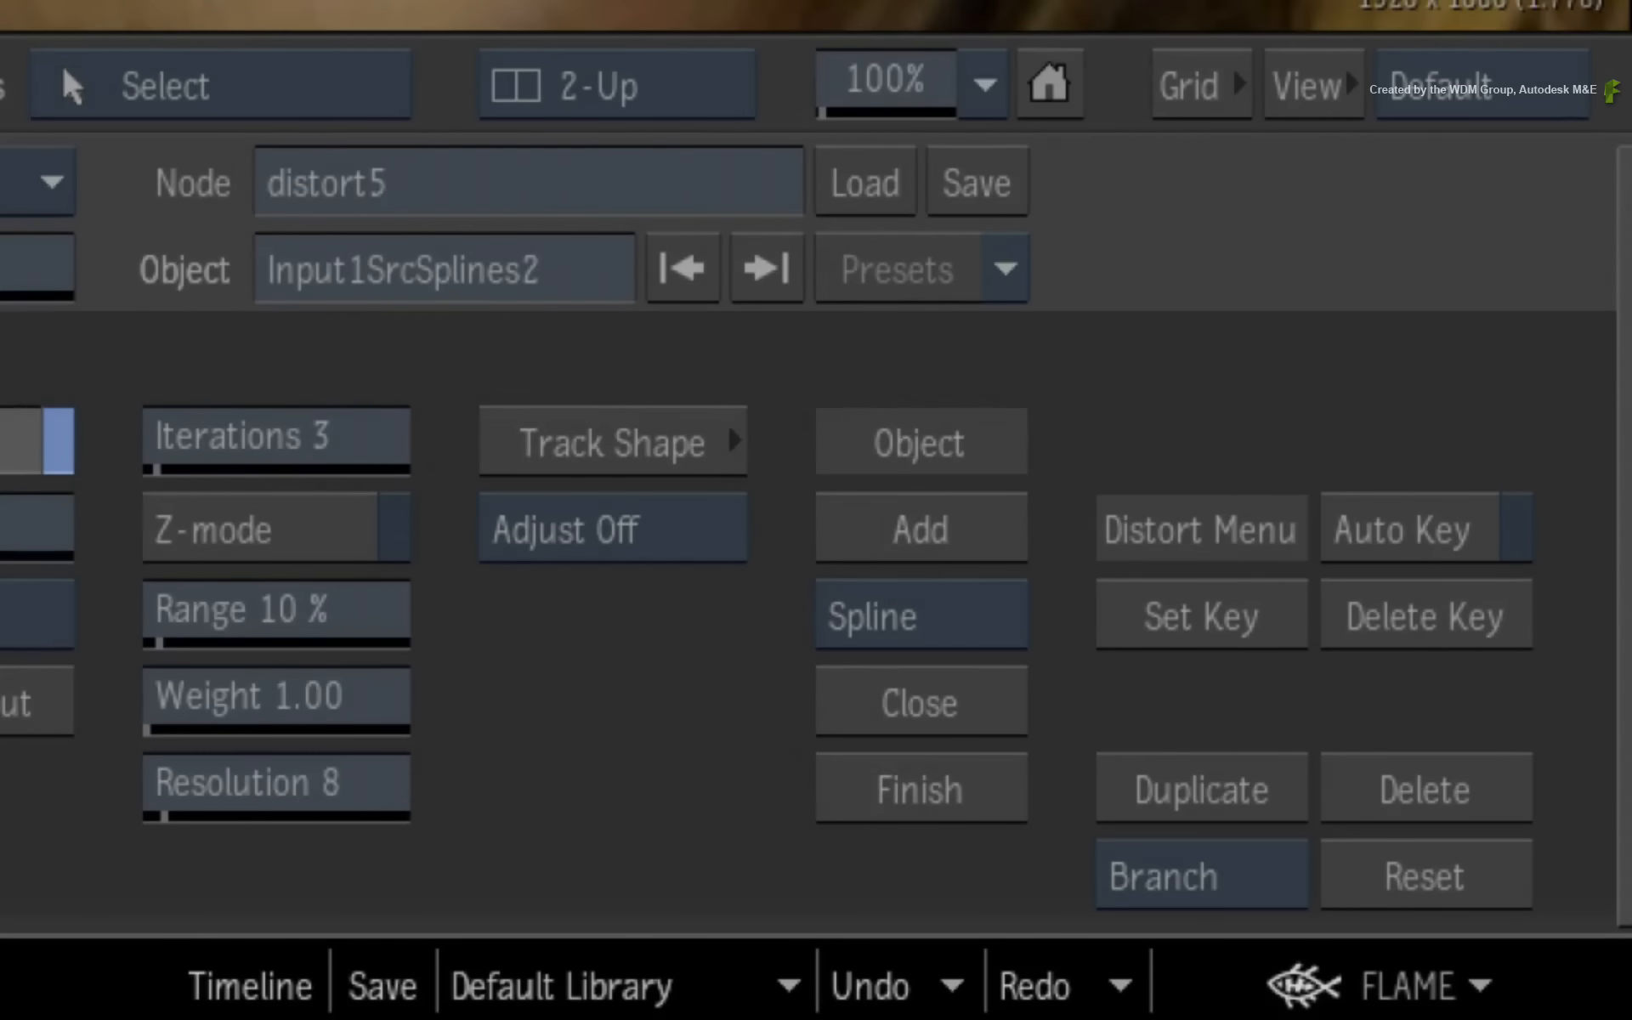
{"action": "left_click", "coordinate": [1369, 527]}
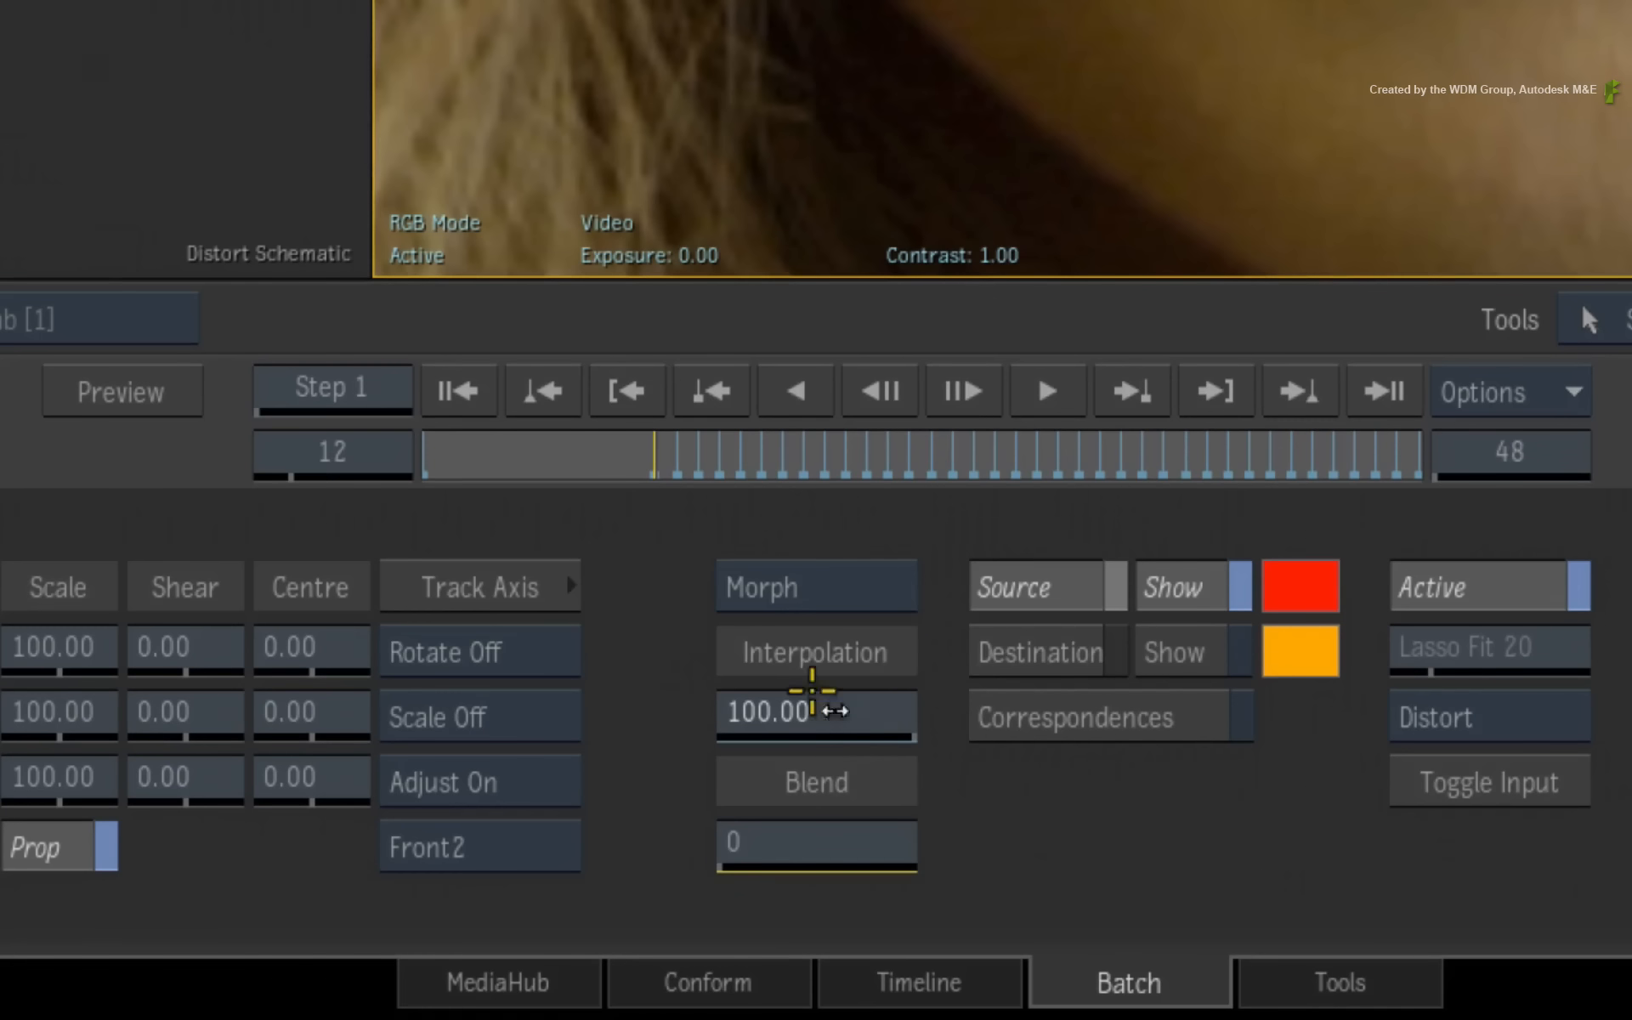
{"action": "left_click_drag", "start_coordinate": [892, 729], "coordinate": [703, 706]}
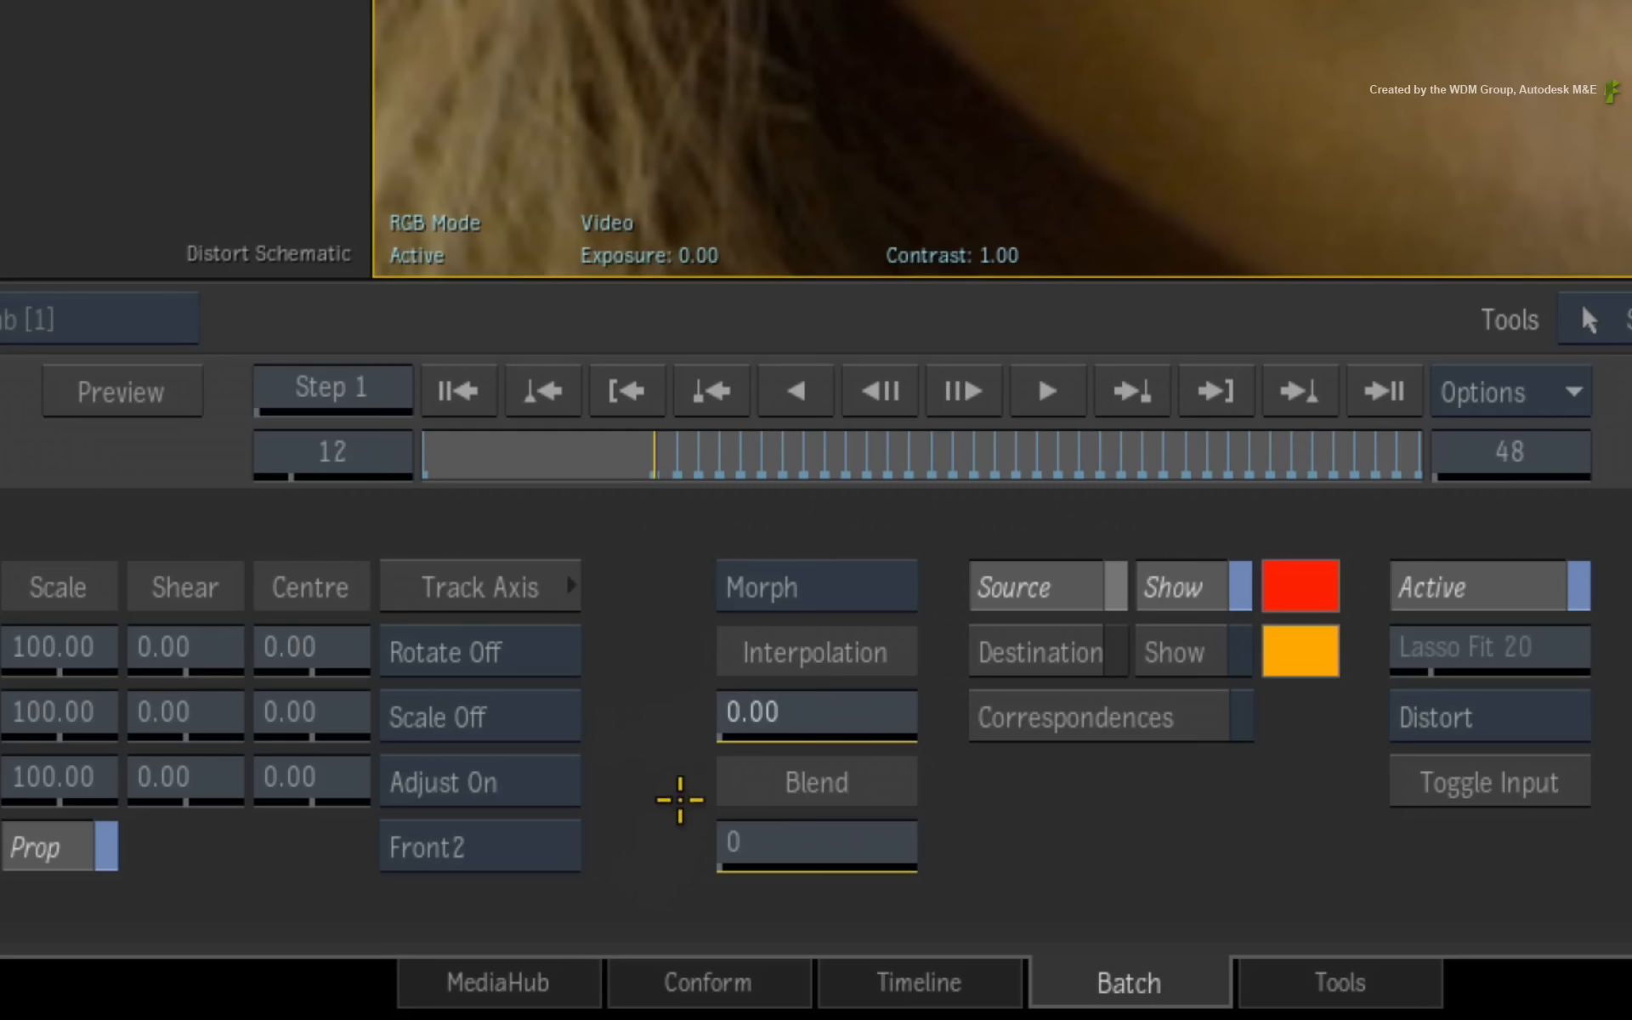
{"action": "left_click_drag", "start_coordinate": [687, 470], "coordinate": [1163, 429]}
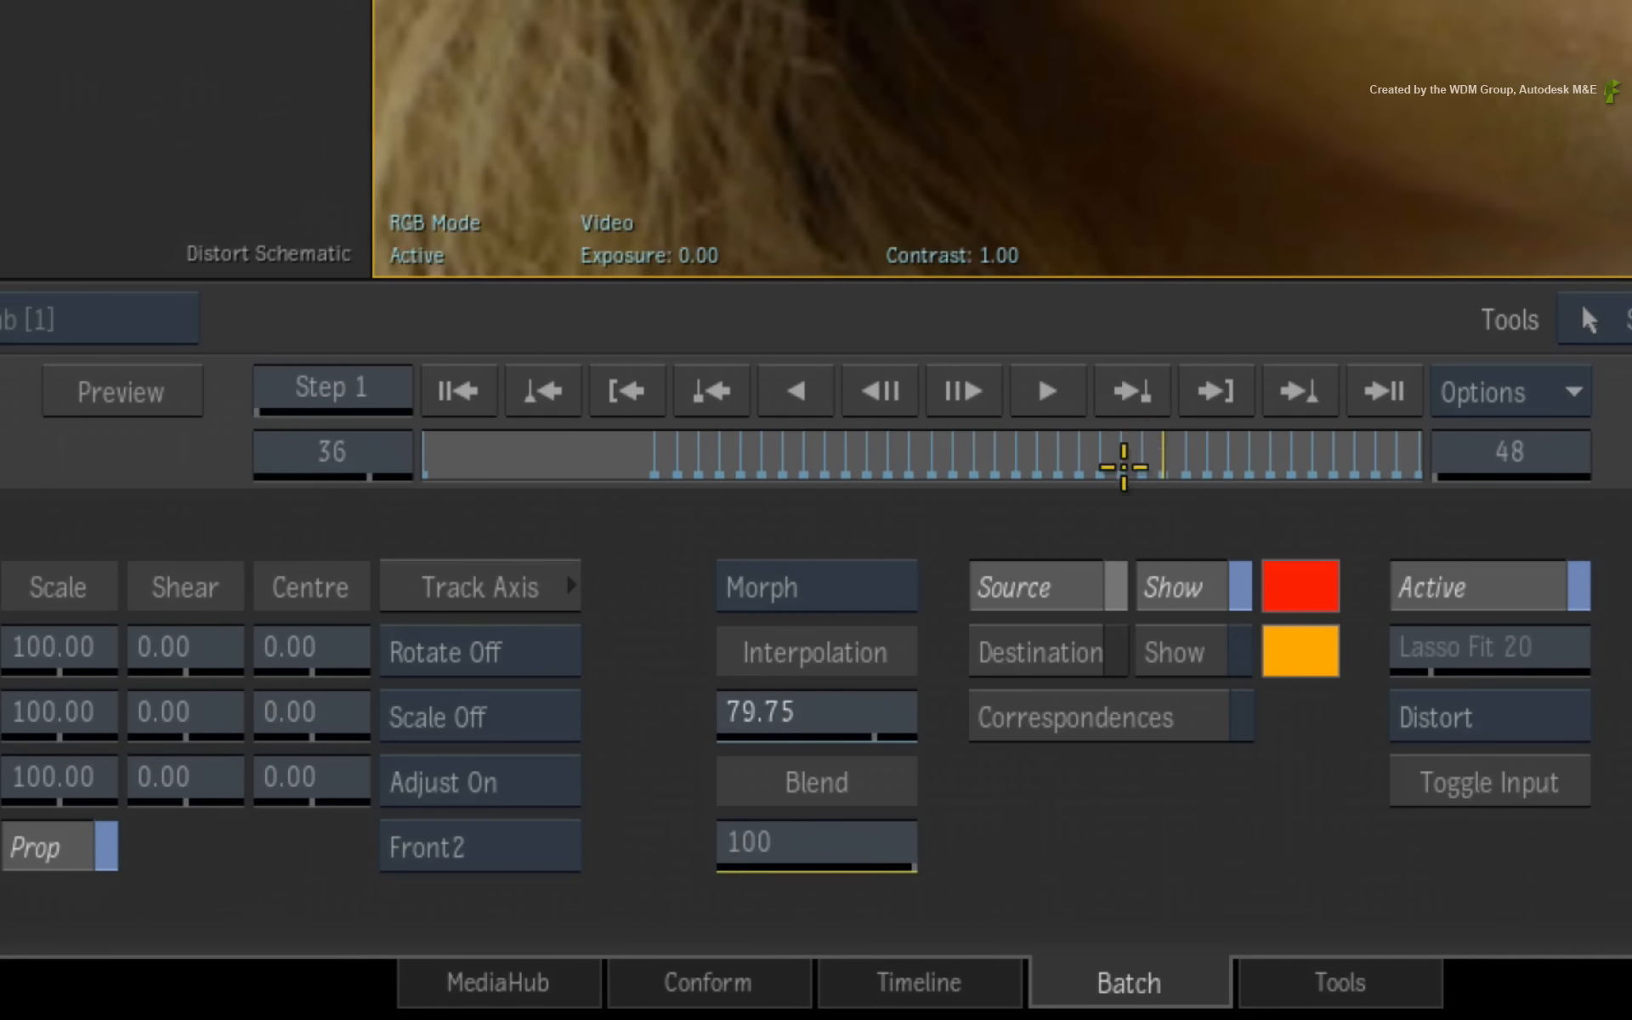
{"action": "left_click_drag", "start_coordinate": [888, 708], "coordinate": [1074, 692]}
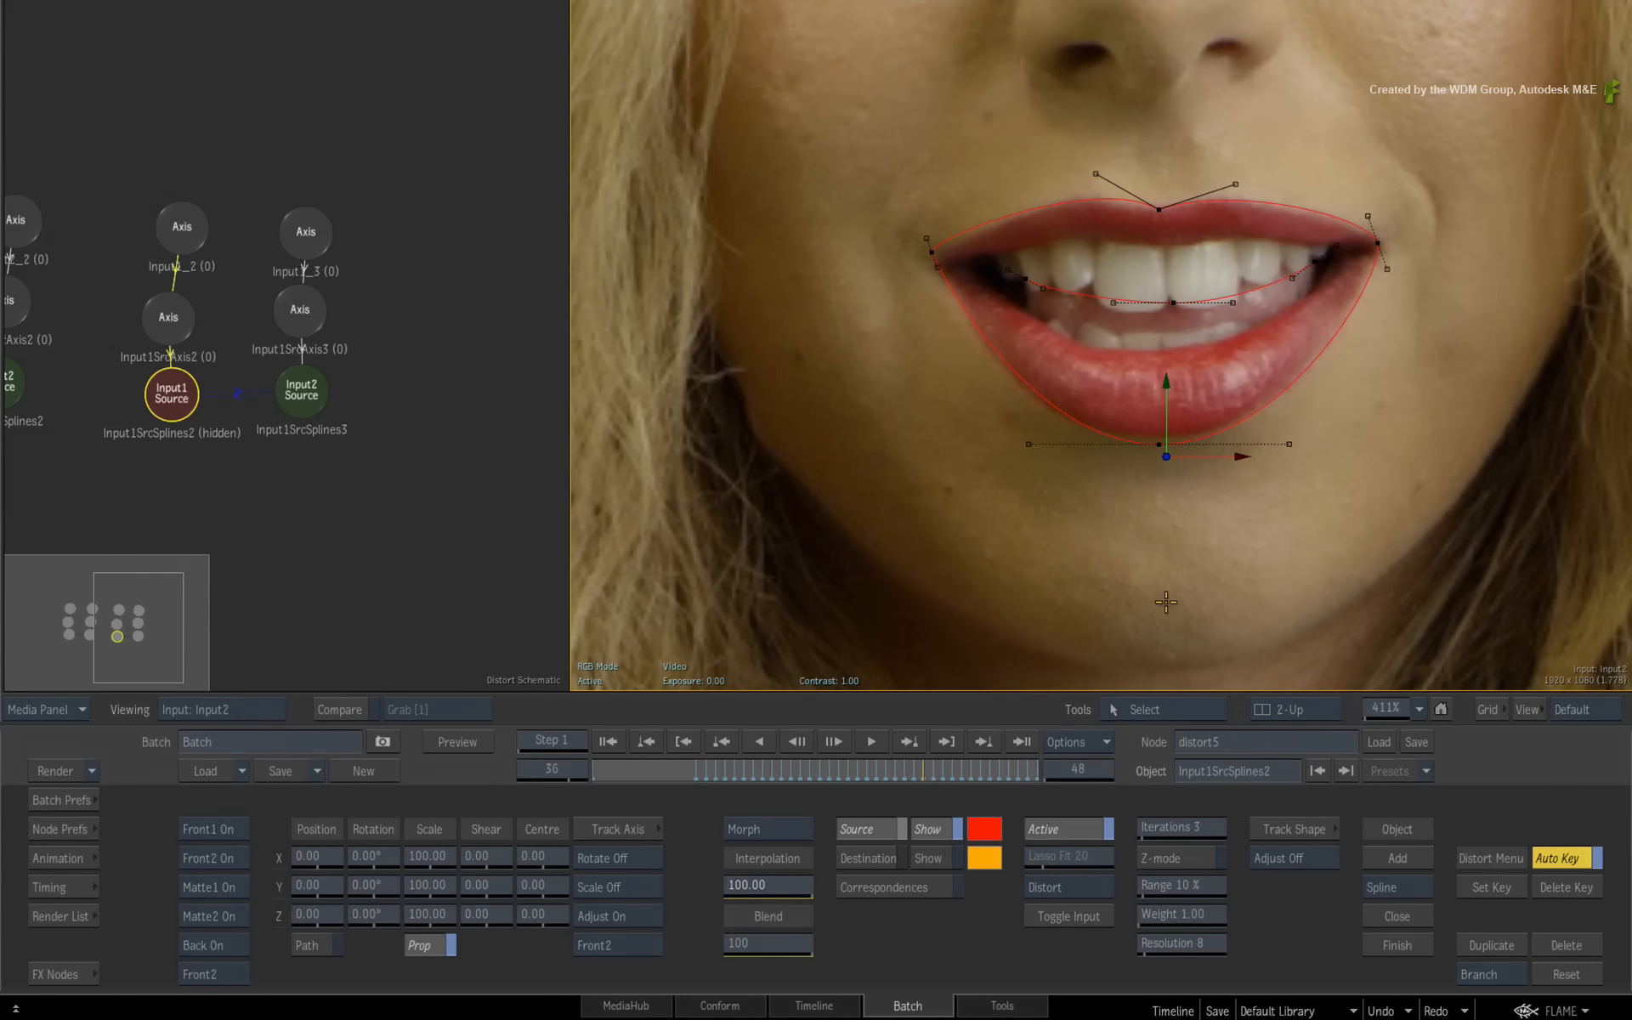
Display the morph result at 100% zoom and scrub back to frame 18 to examine the transition
{"action": "key", "text": "F4"}
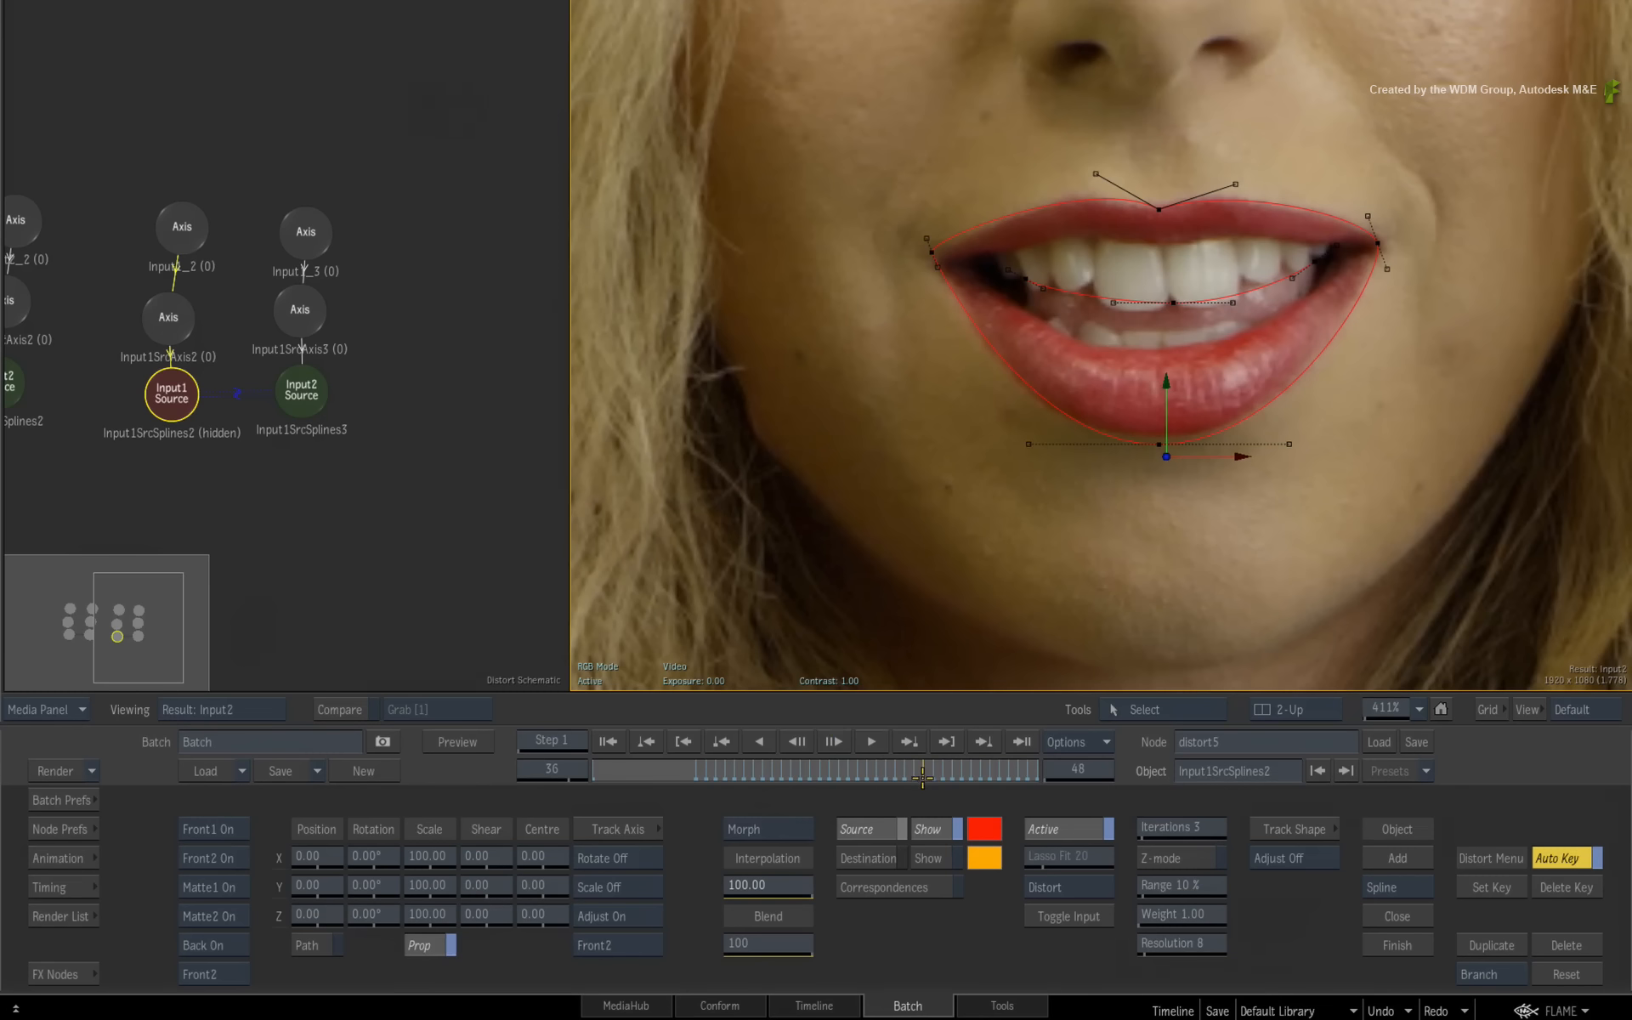
{"action": "left_click", "coordinate": [1394, 709]}
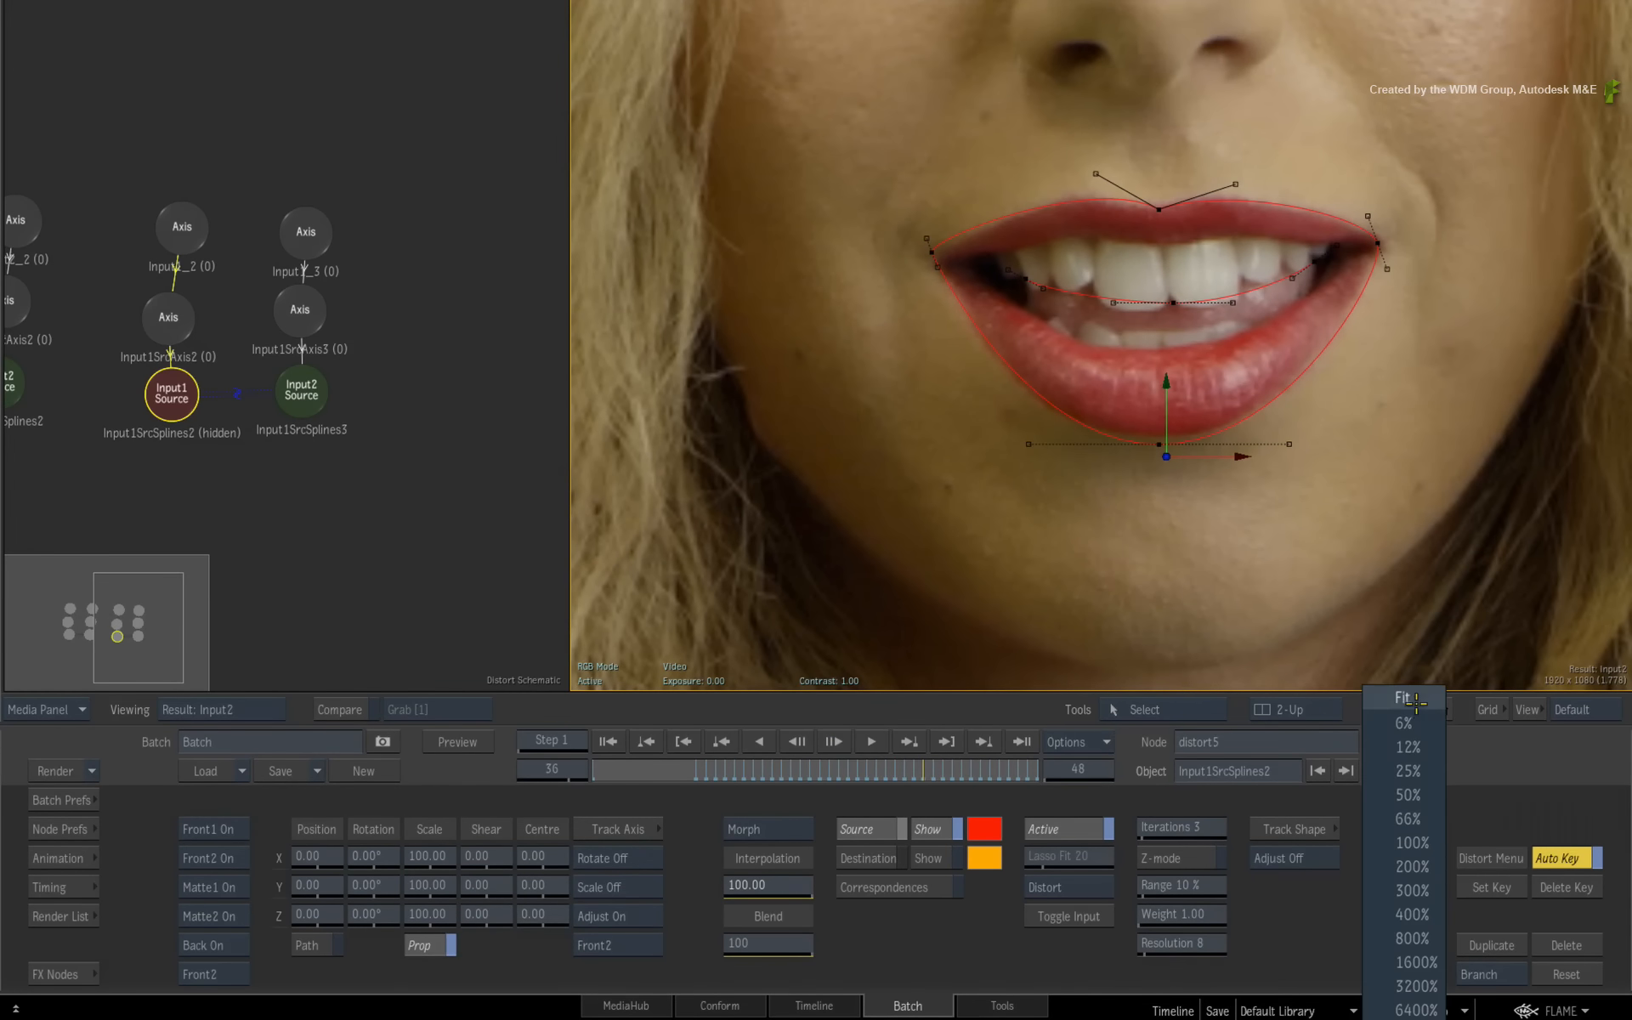
{"action": "left_click", "coordinate": [1413, 841]}
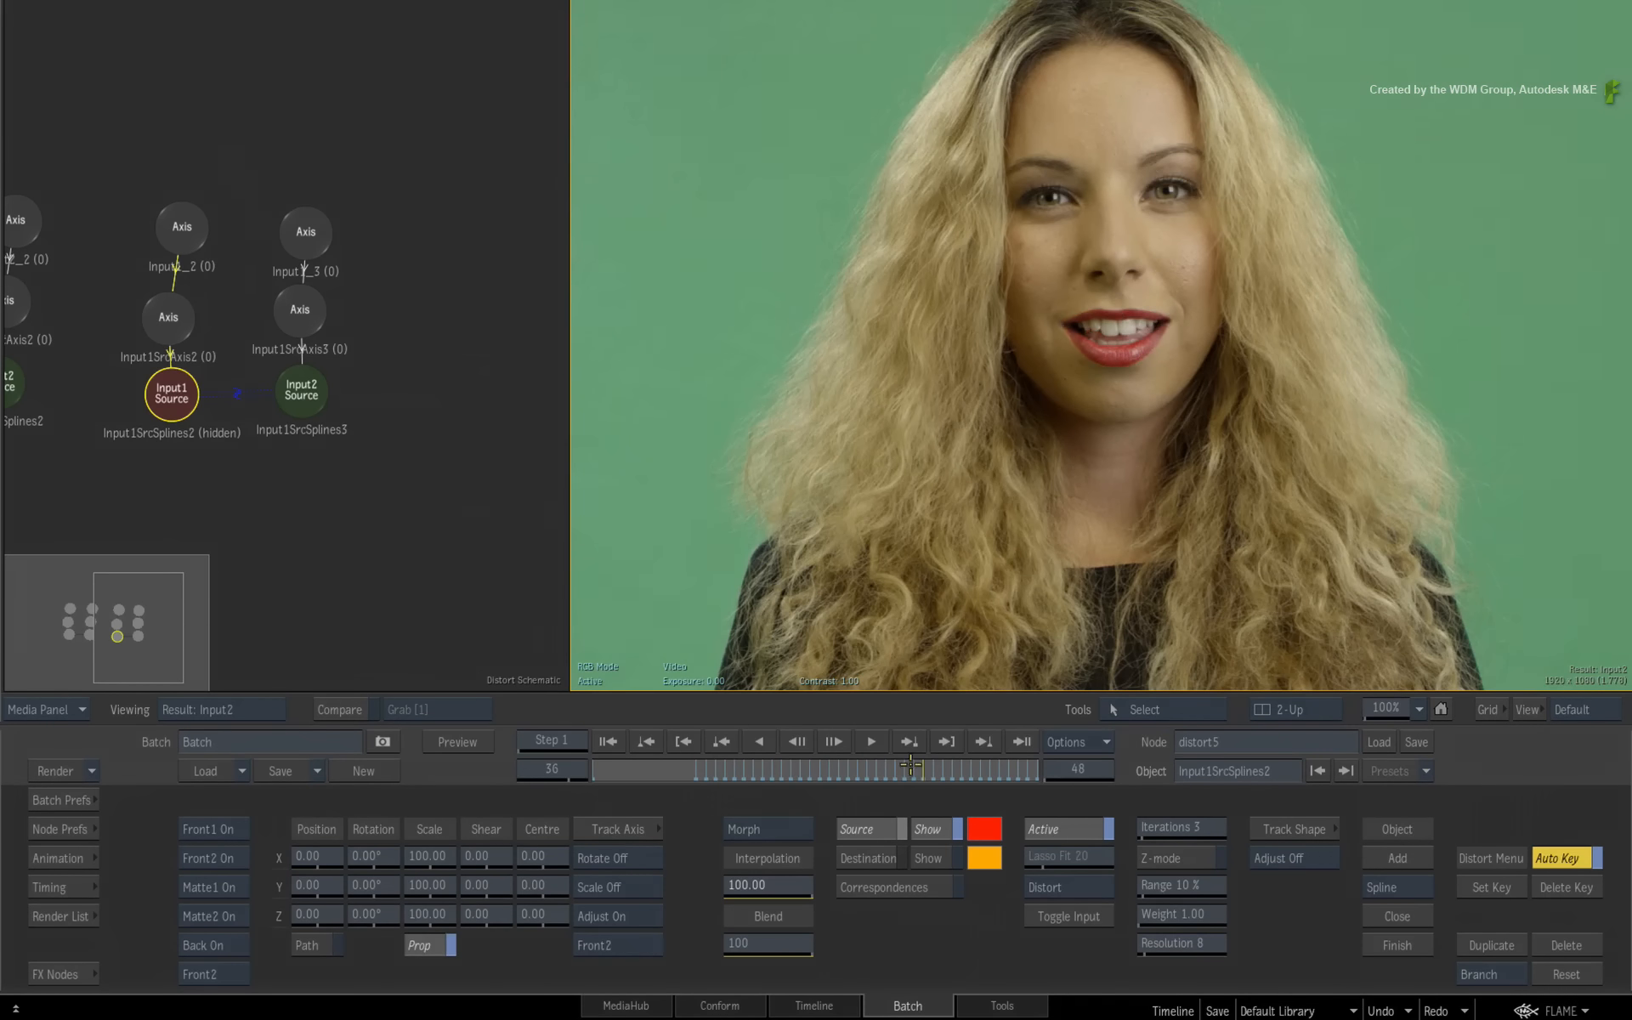
{"action": "left_click", "coordinate": [797, 768]}
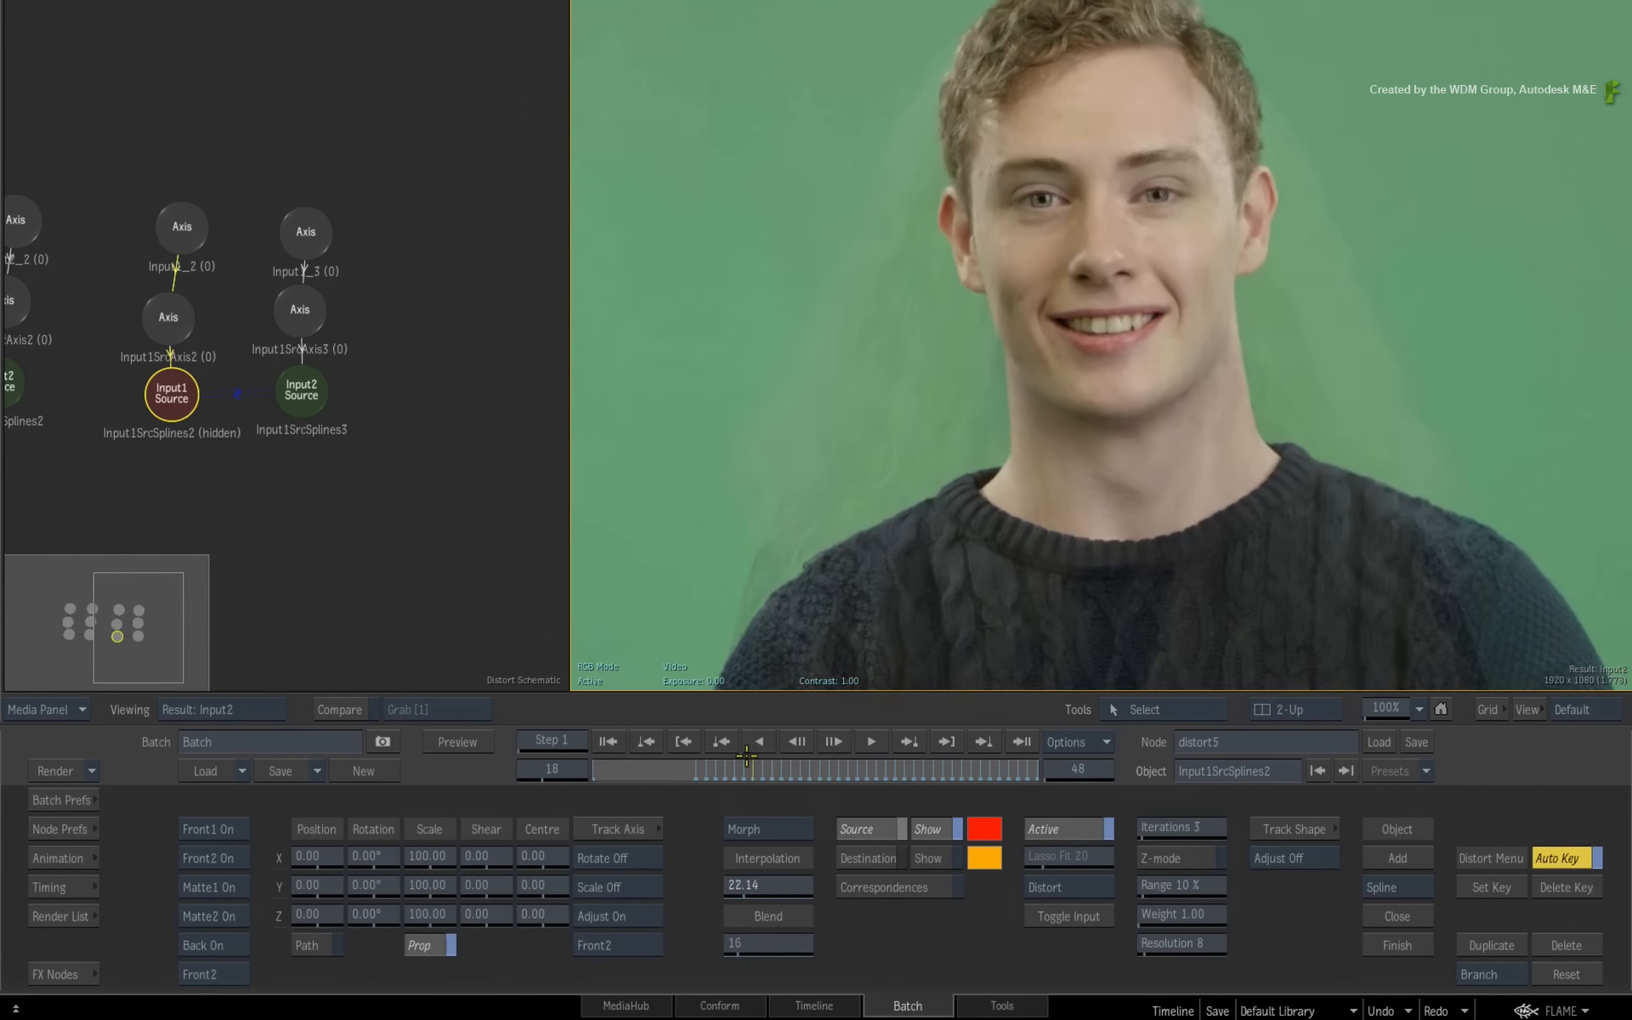